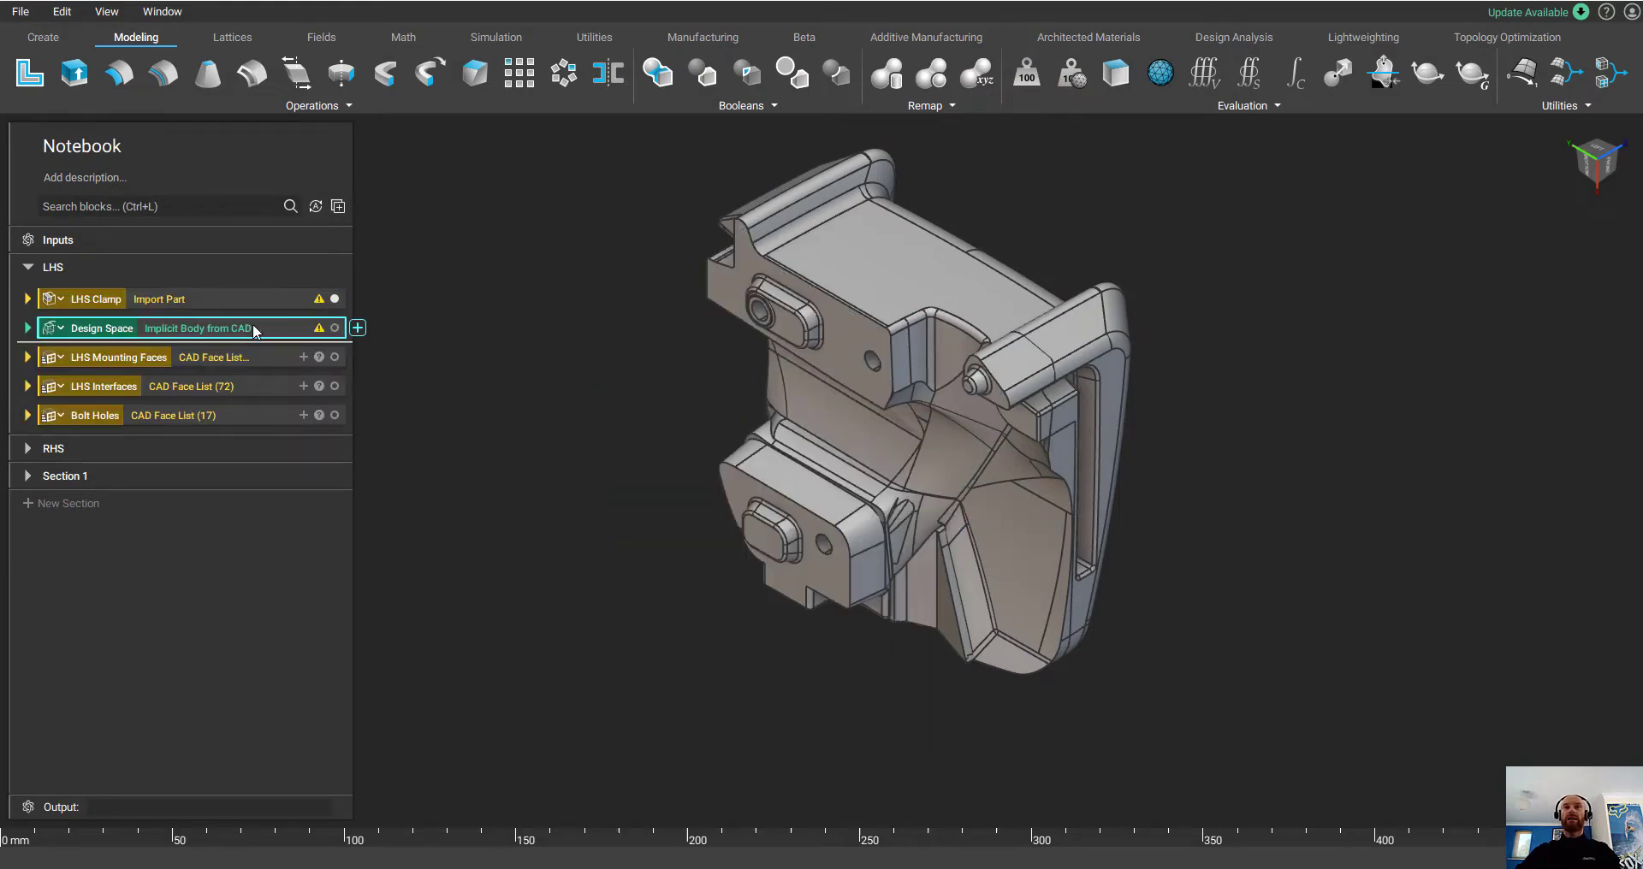
- Display the Design Space, LHS Mounting Faces, LHS Interfaces and Bolt Holes blocks to examine the imported clamp's regions
{"action": "key", "text": "i"}
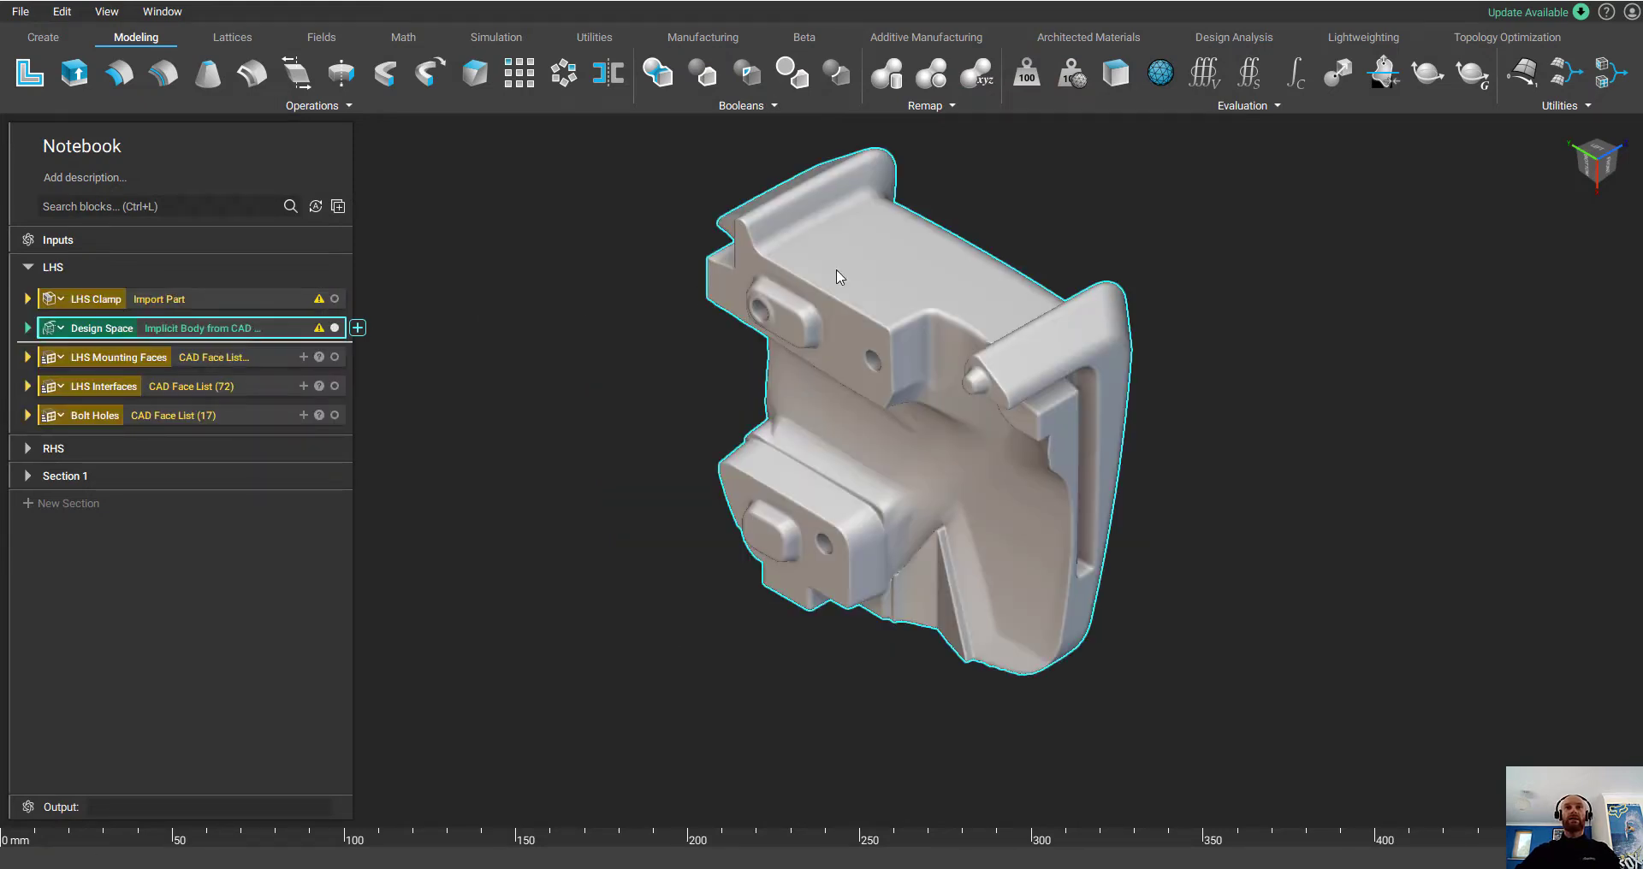
{"action": "scroll", "coordinate": [1021, 189], "scroll_direction": "up", "scroll_amount": 5}
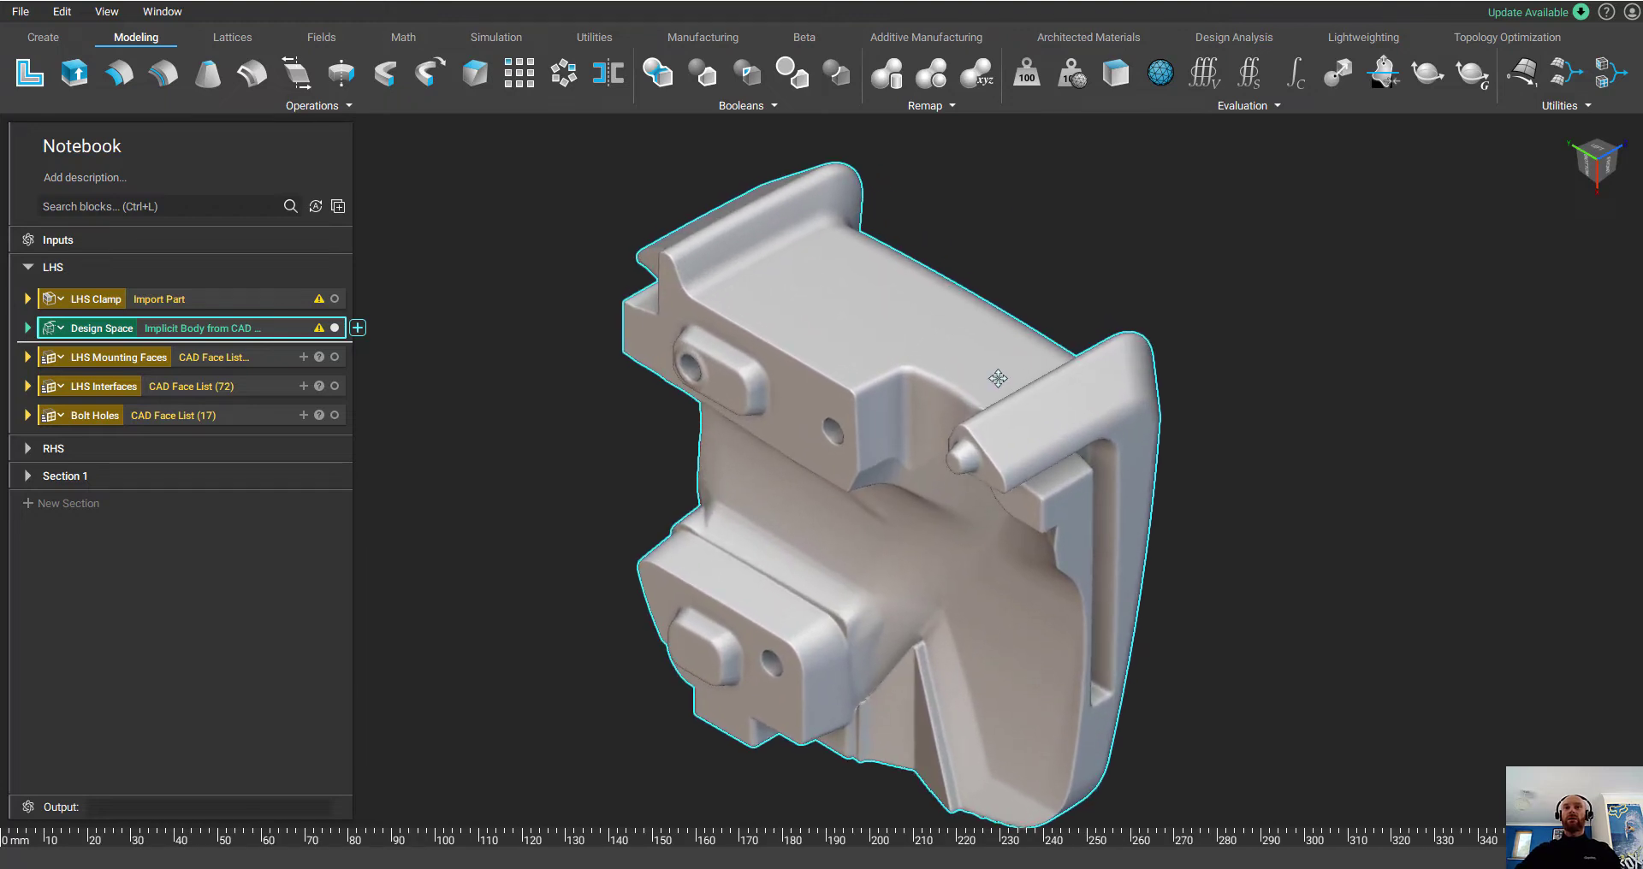
{"action": "left_click", "coordinate": [1030, 273]}
{"action": "left_click", "coordinate": [334, 357]}
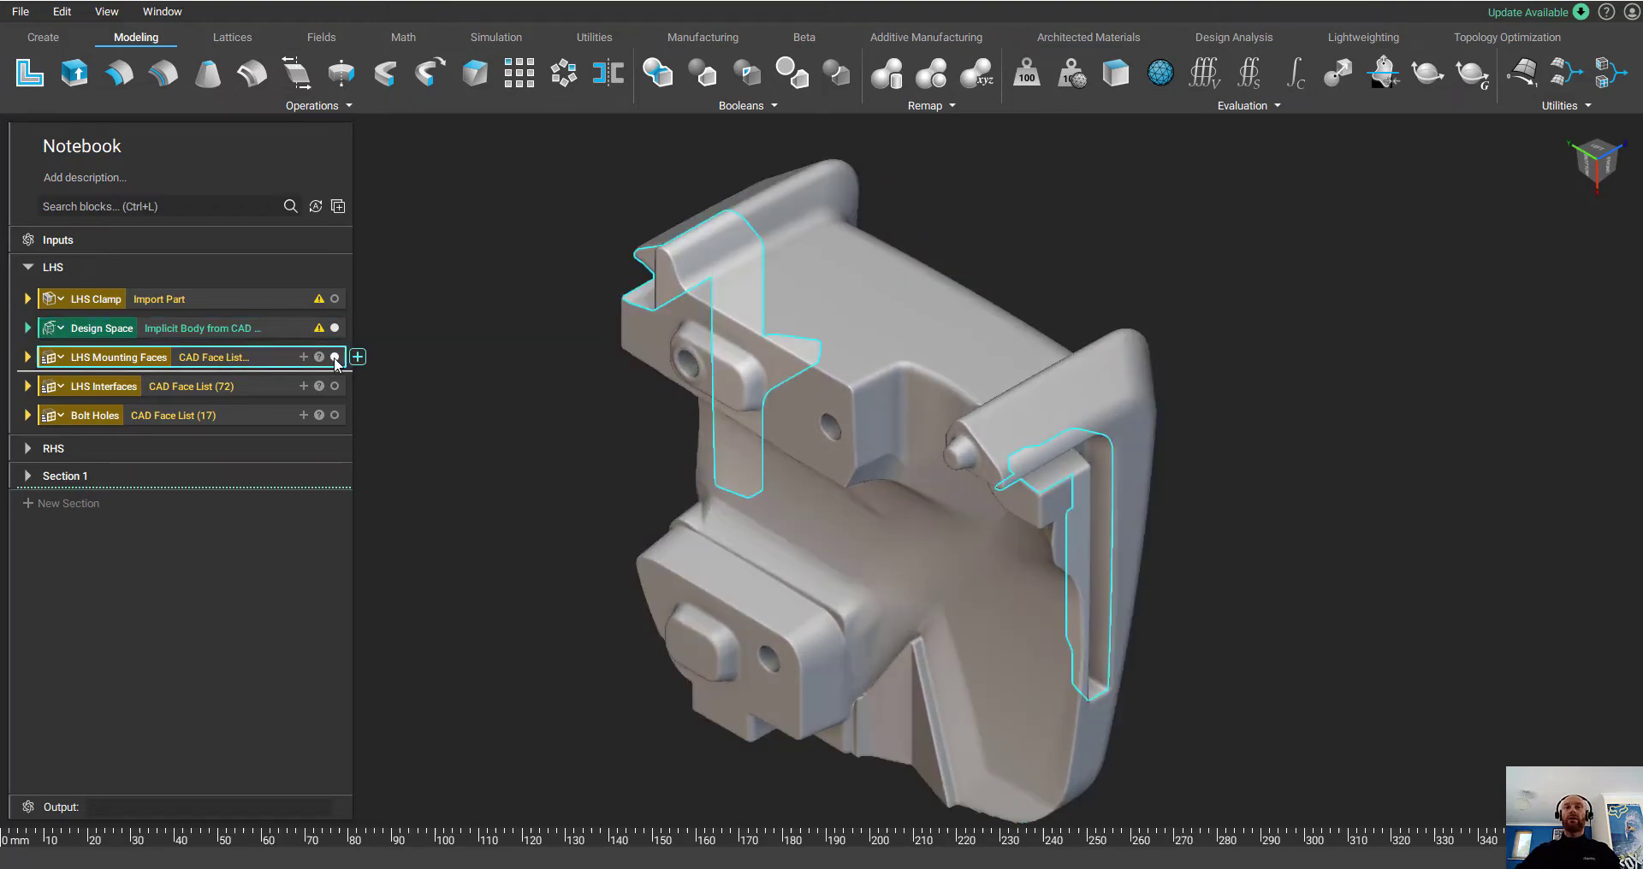
{"action": "left_click", "coordinate": [333, 386]}
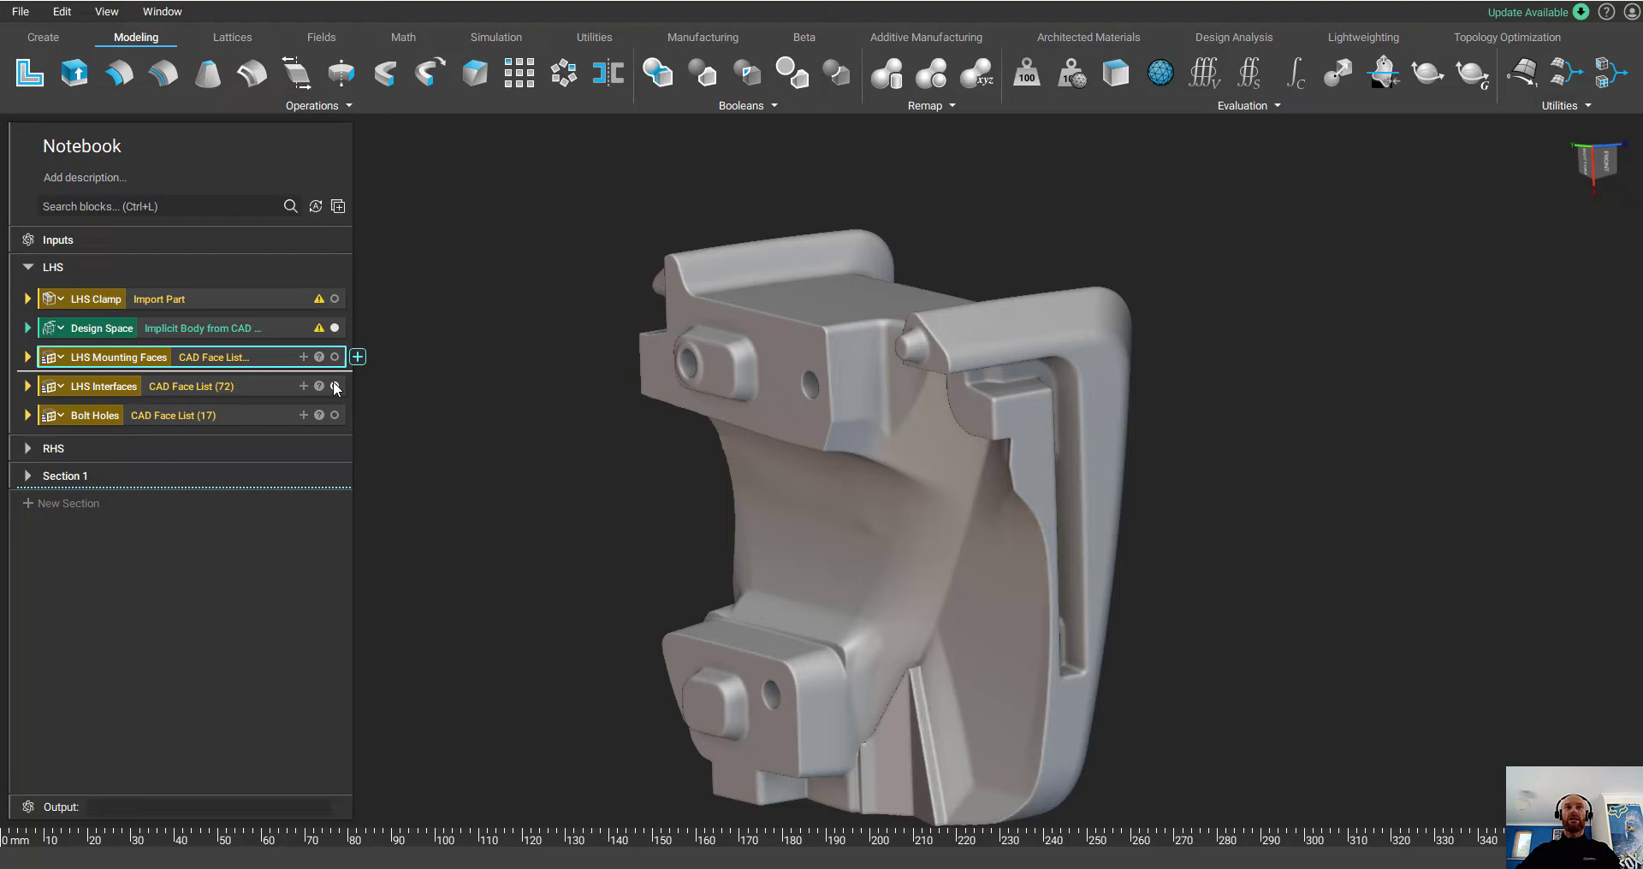
{"action": "left_click", "coordinate": [333, 415]}
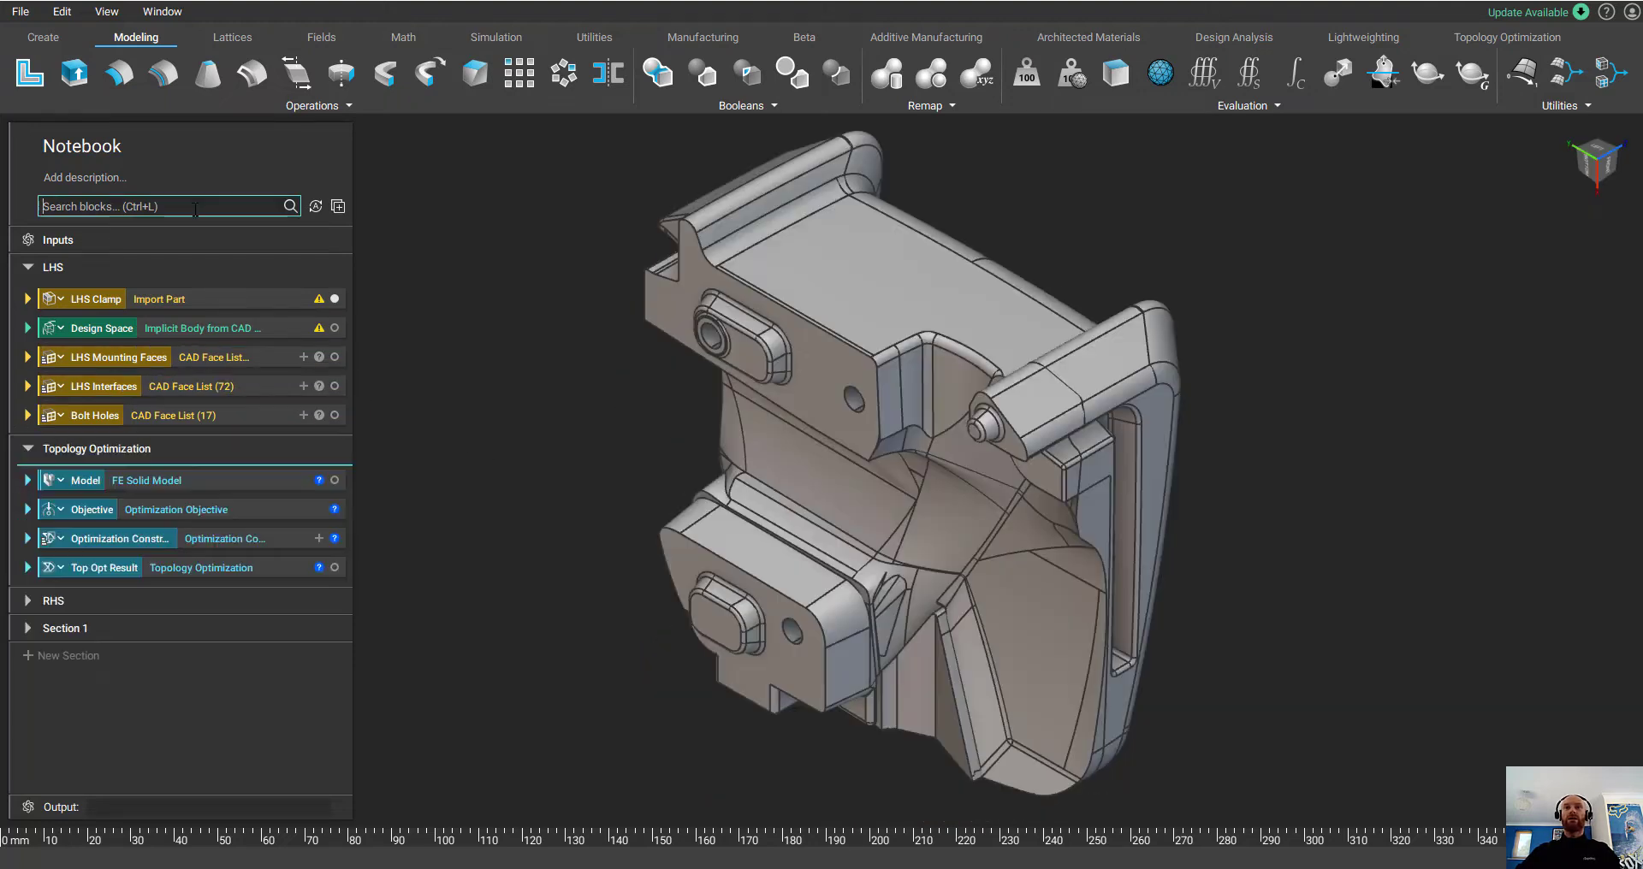
- Add a Mesh from Implicit Body block to the Topology Optimization section and turn its Body input into a variable
{"action": "type", "text": "mesh"}
{"action": "left_click", "coordinate": [137, 247]}
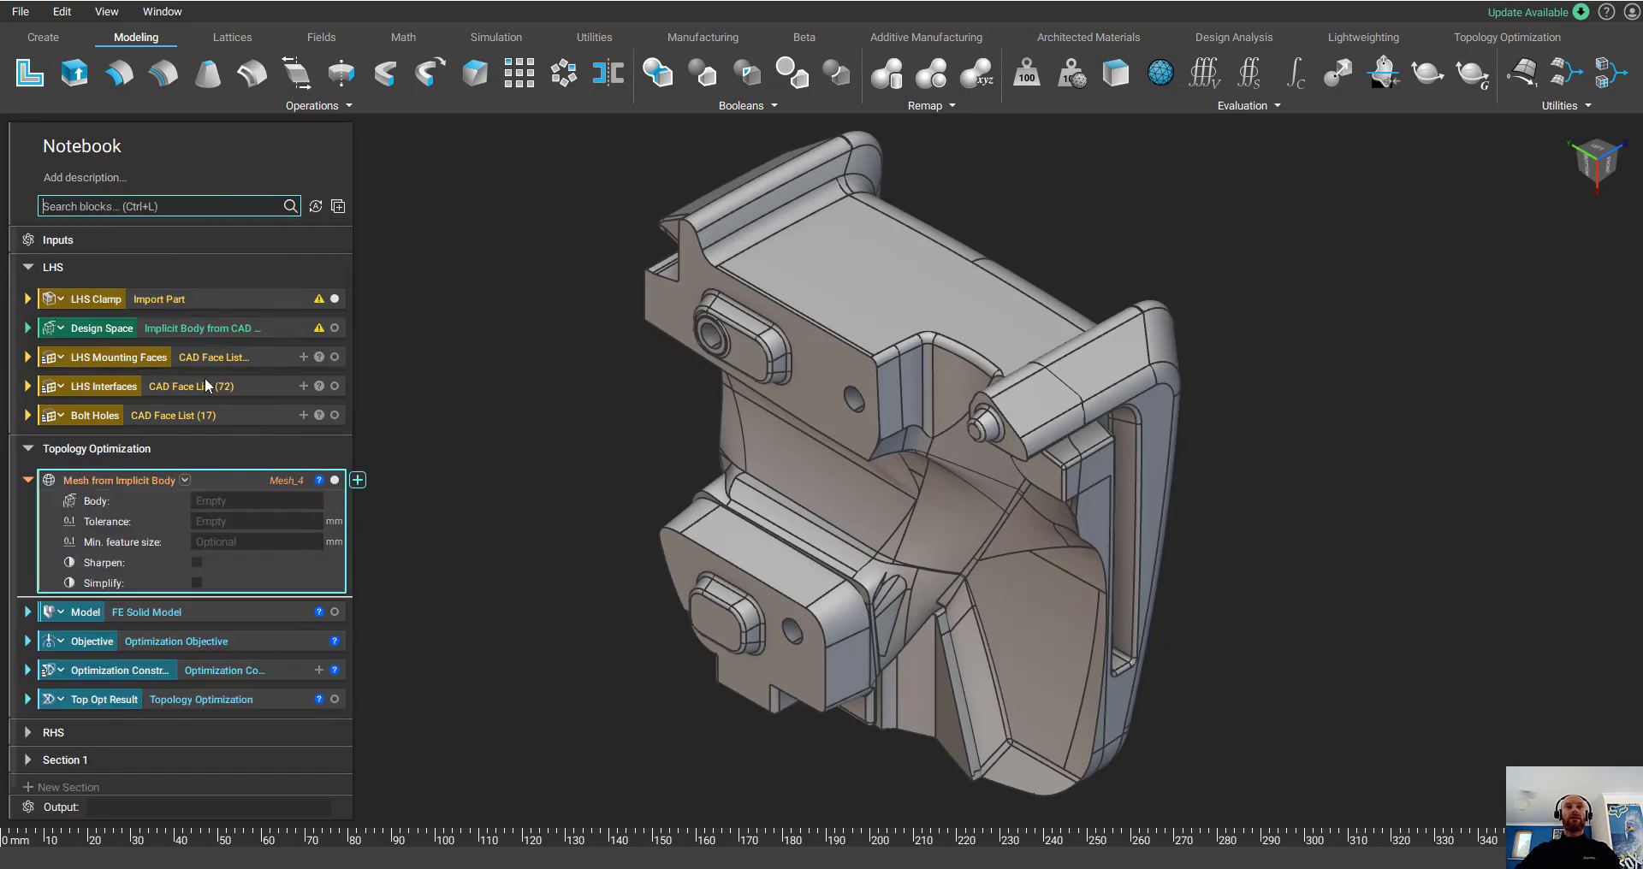
{"action": "right_click", "coordinate": [97, 499]}
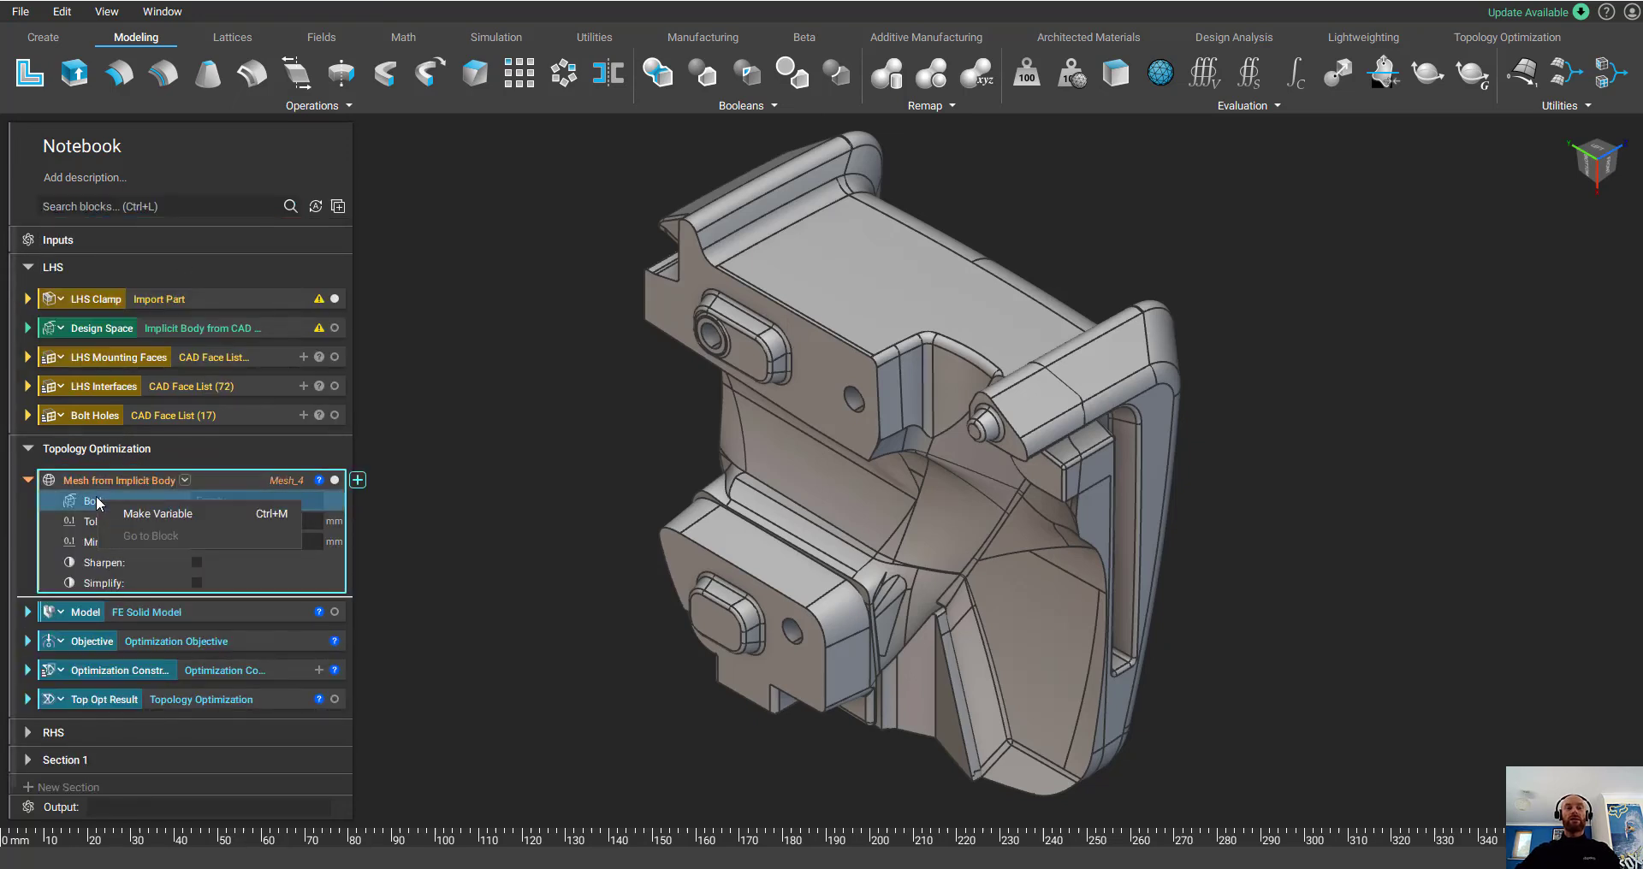
{"action": "left_click", "coordinate": [172, 514]}
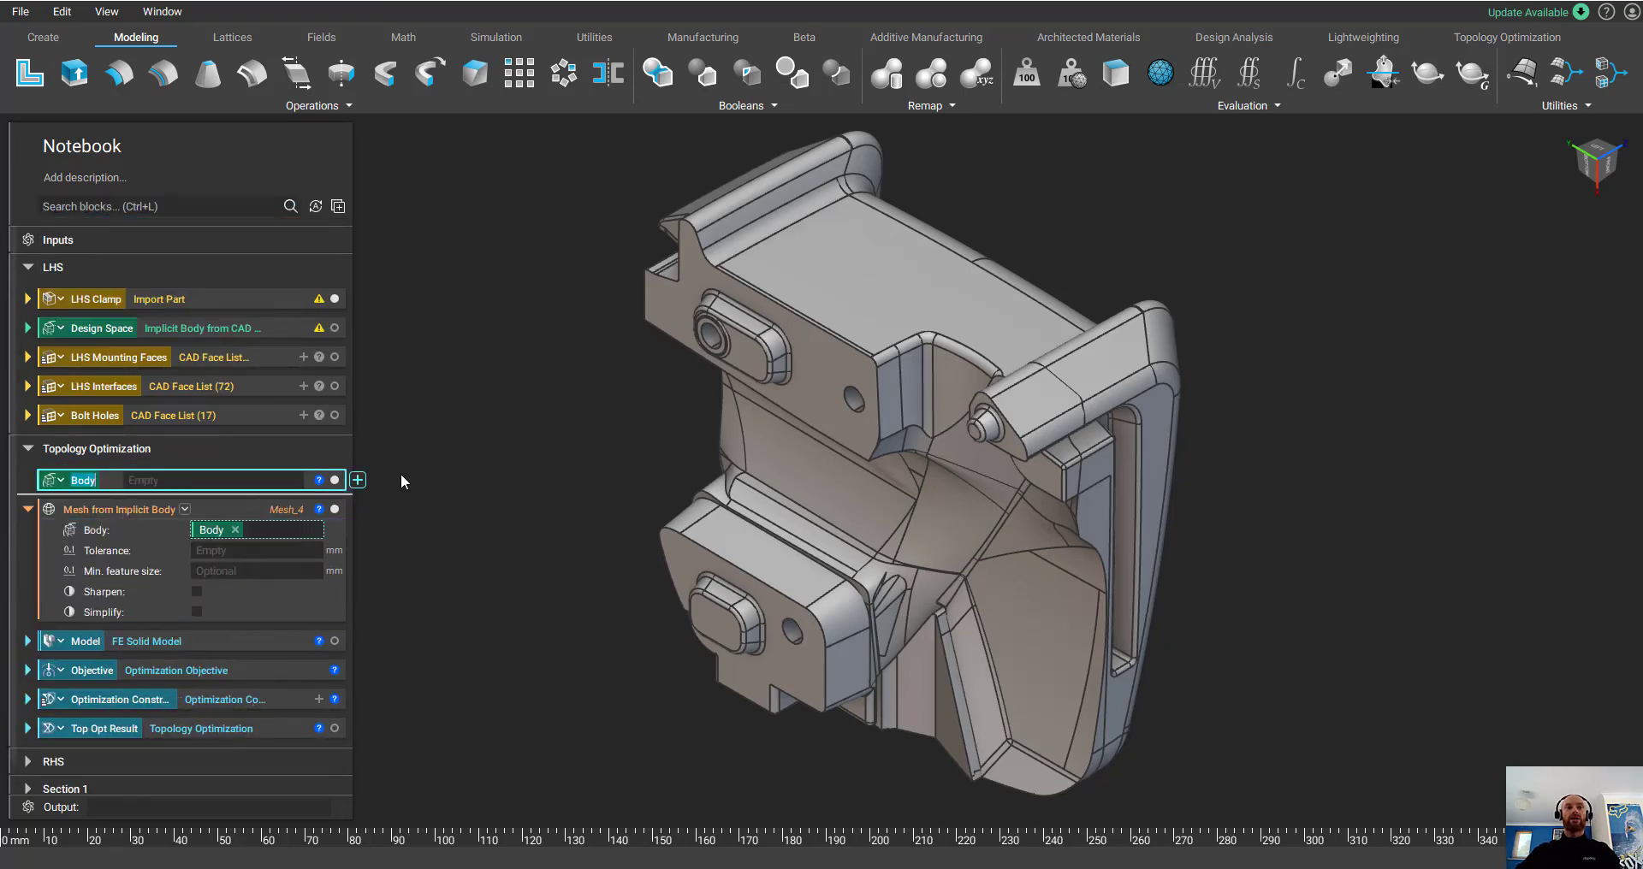
- Collapse the new mesh block and assign Design Space to the Body variable
{"action": "left_click", "coordinate": [443, 440]}
{"action": "left_click", "coordinate": [238, 508]}
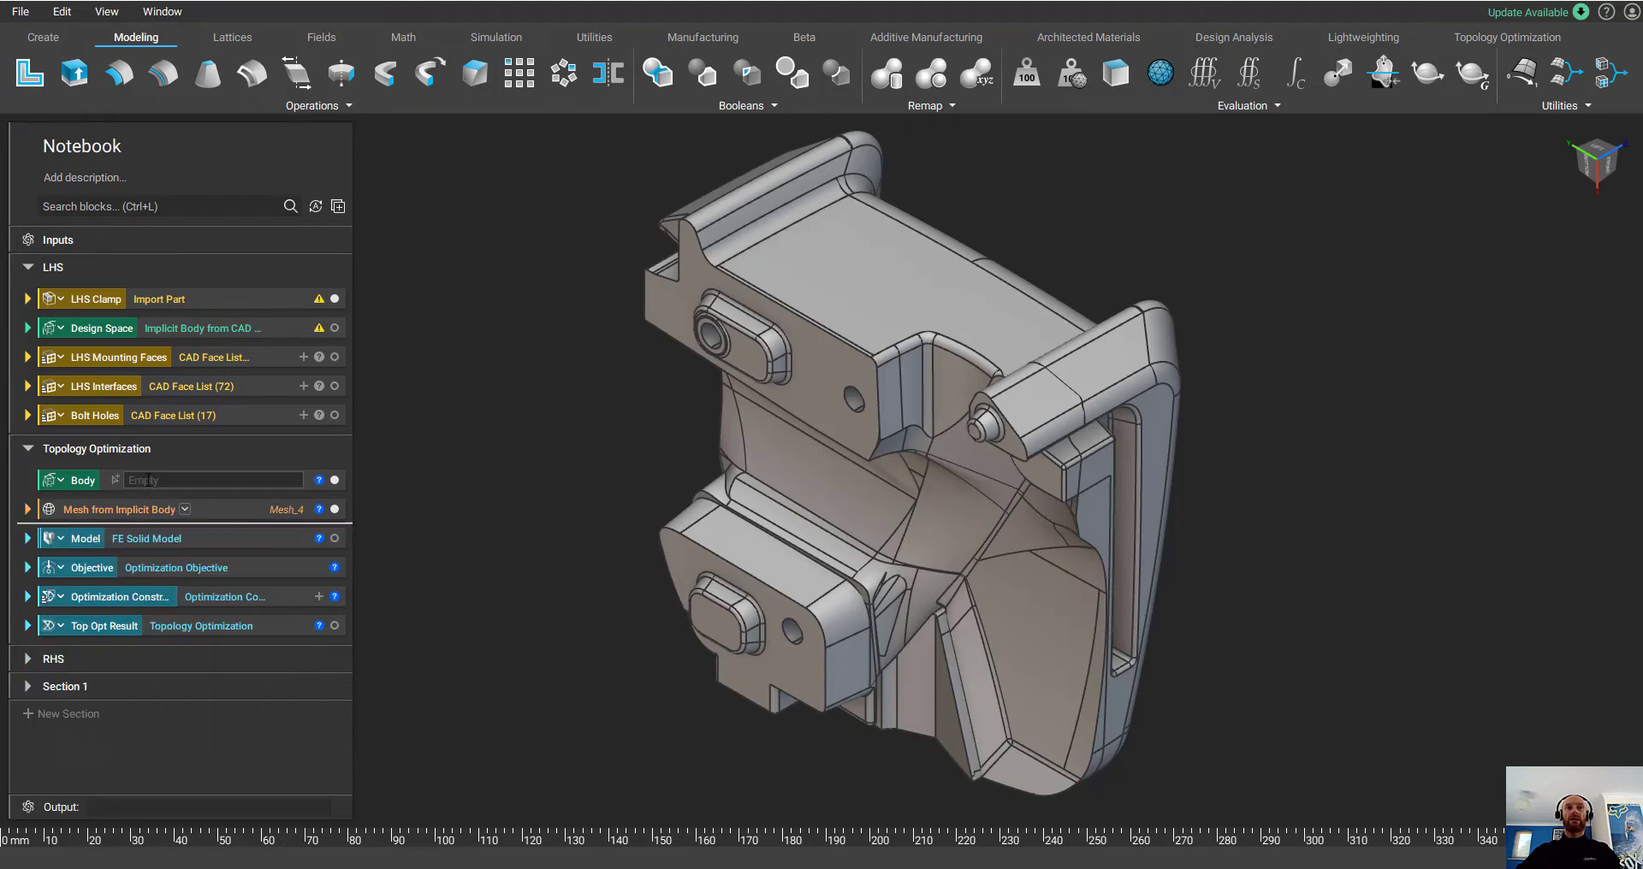
{"action": "left_click_drag", "start_coordinate": [206, 327], "coordinate": [203, 482]}
{"action": "left_click_drag", "start_coordinate": [202, 476], "coordinate": [202, 478]}
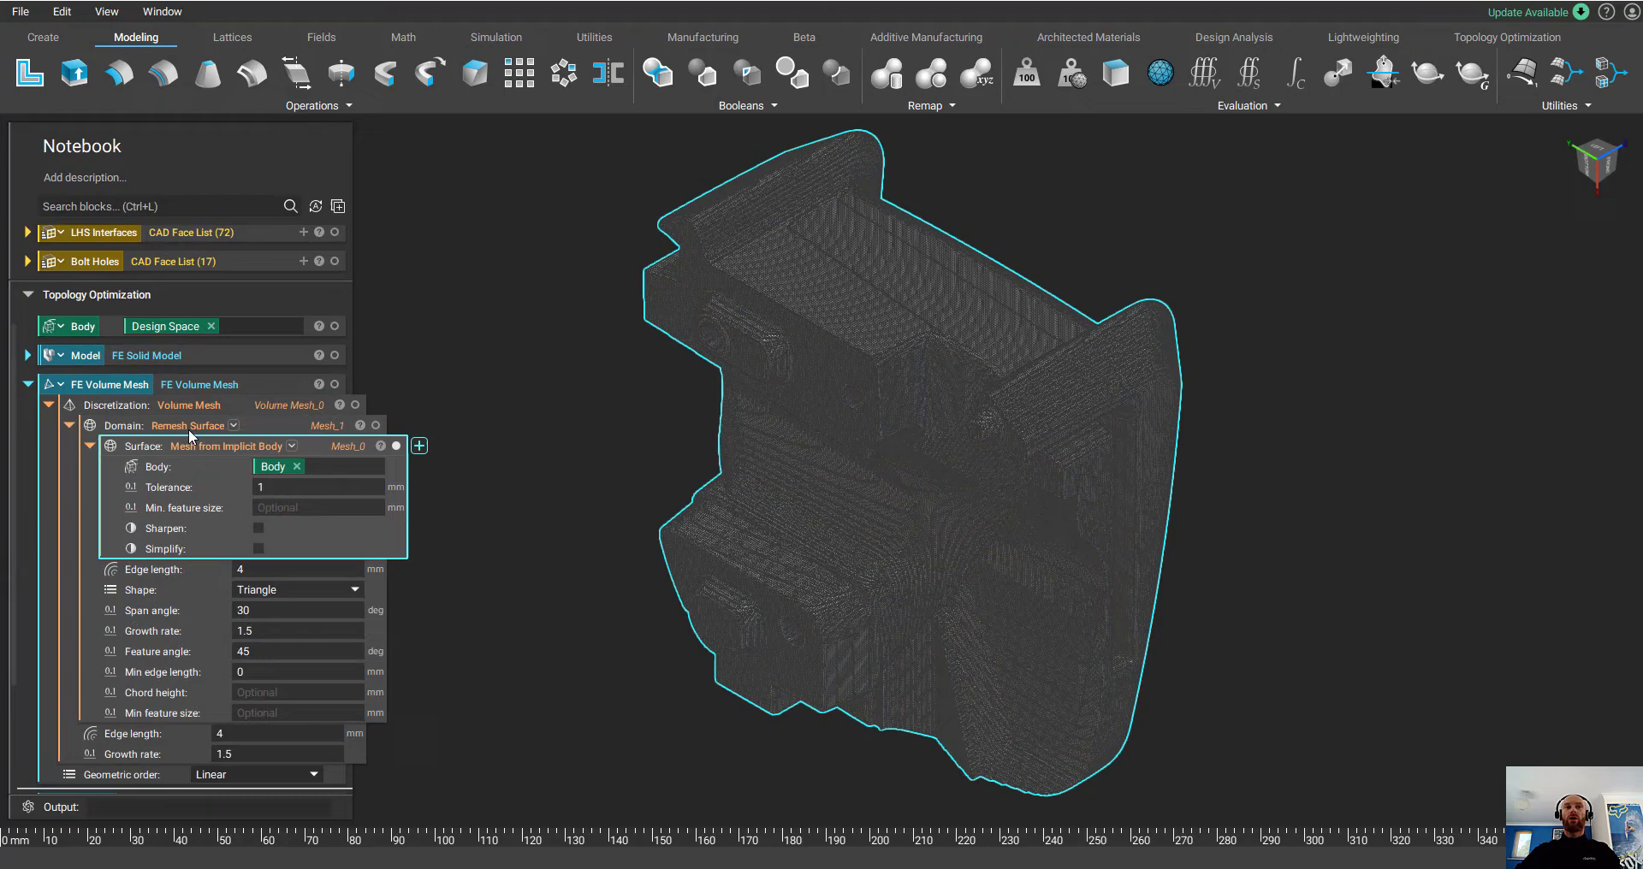
- Examine the remeshed surface and the FE Volume Mesh, sectioning the mesh with a cut plane at Z 35.4
{"action": "left_click", "coordinate": [187, 428]}
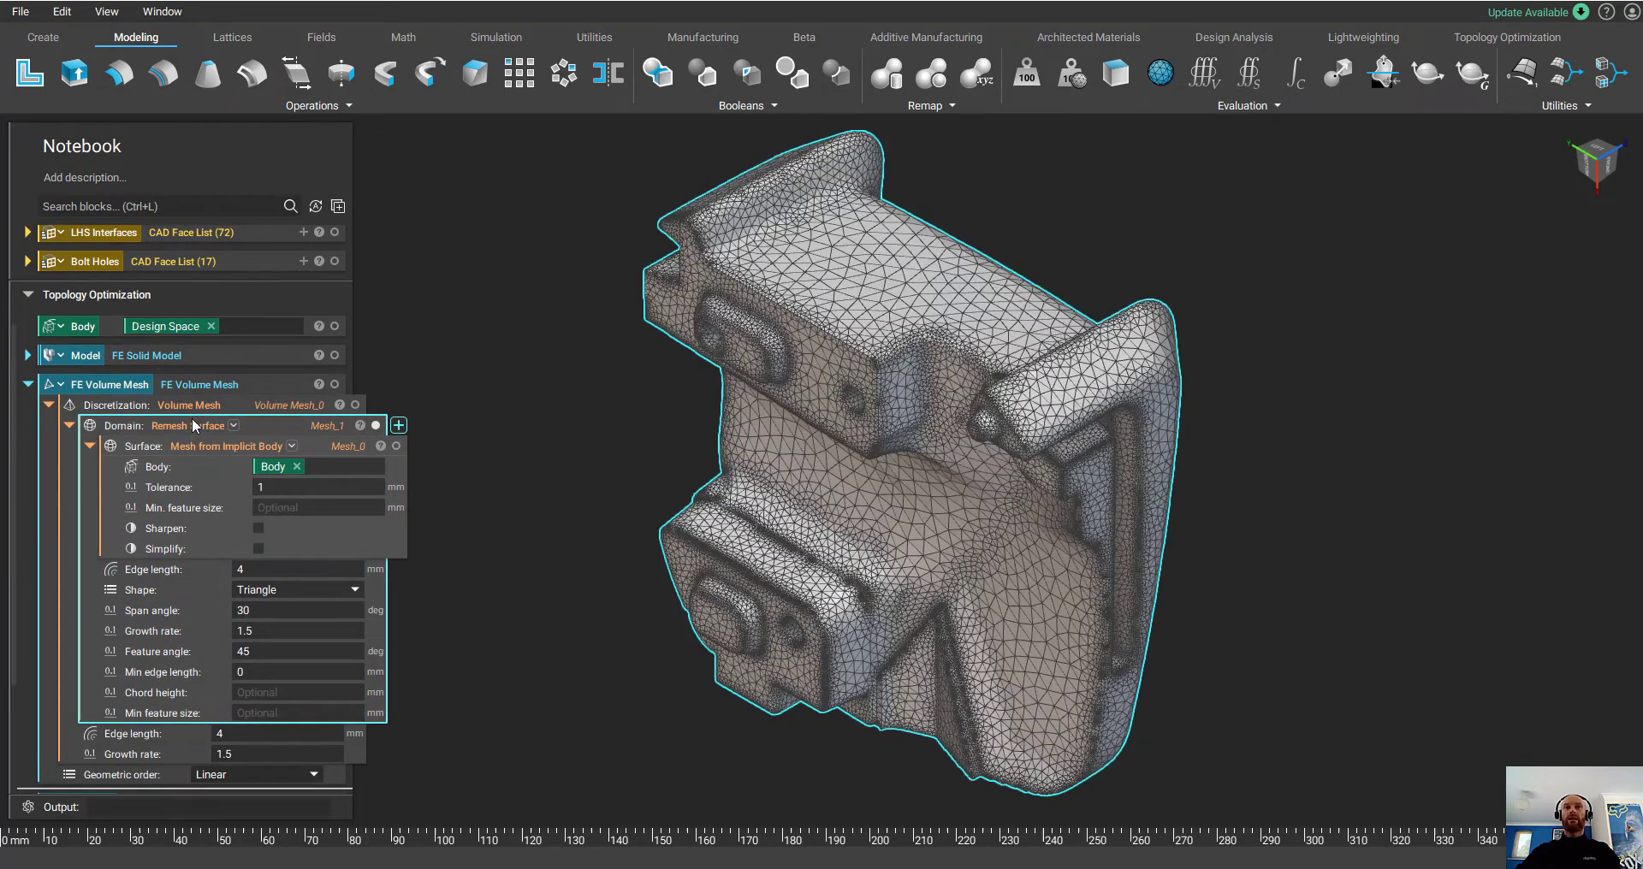
{"action": "left_click", "coordinate": [186, 387]}
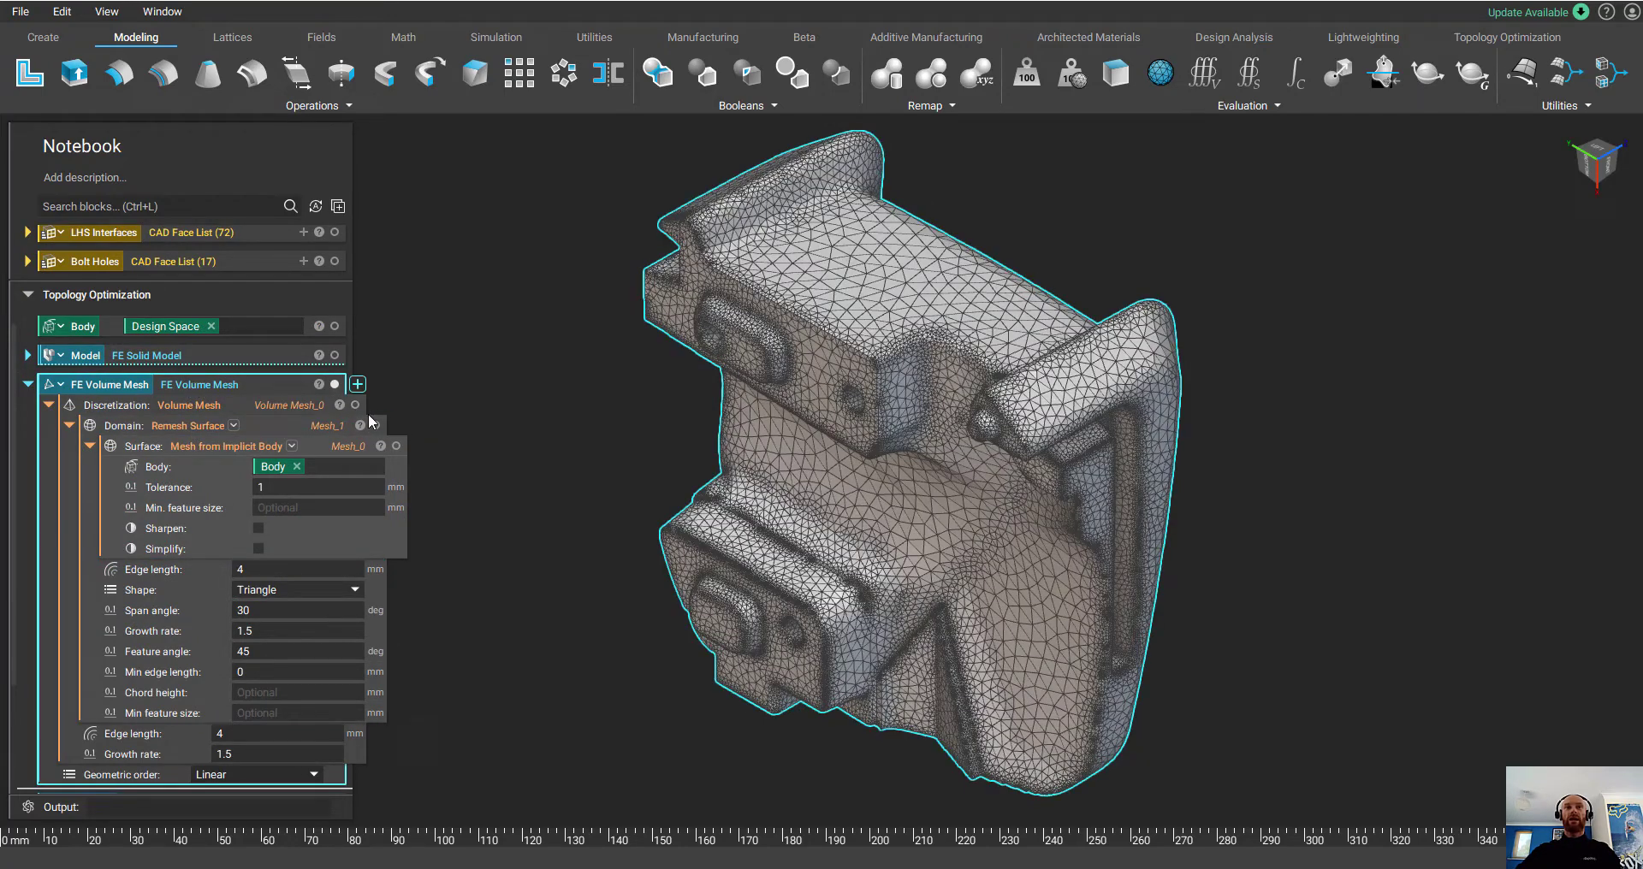
{"action": "key", "text": "x"}
{"action": "left_click", "coordinate": [1414, 522]}
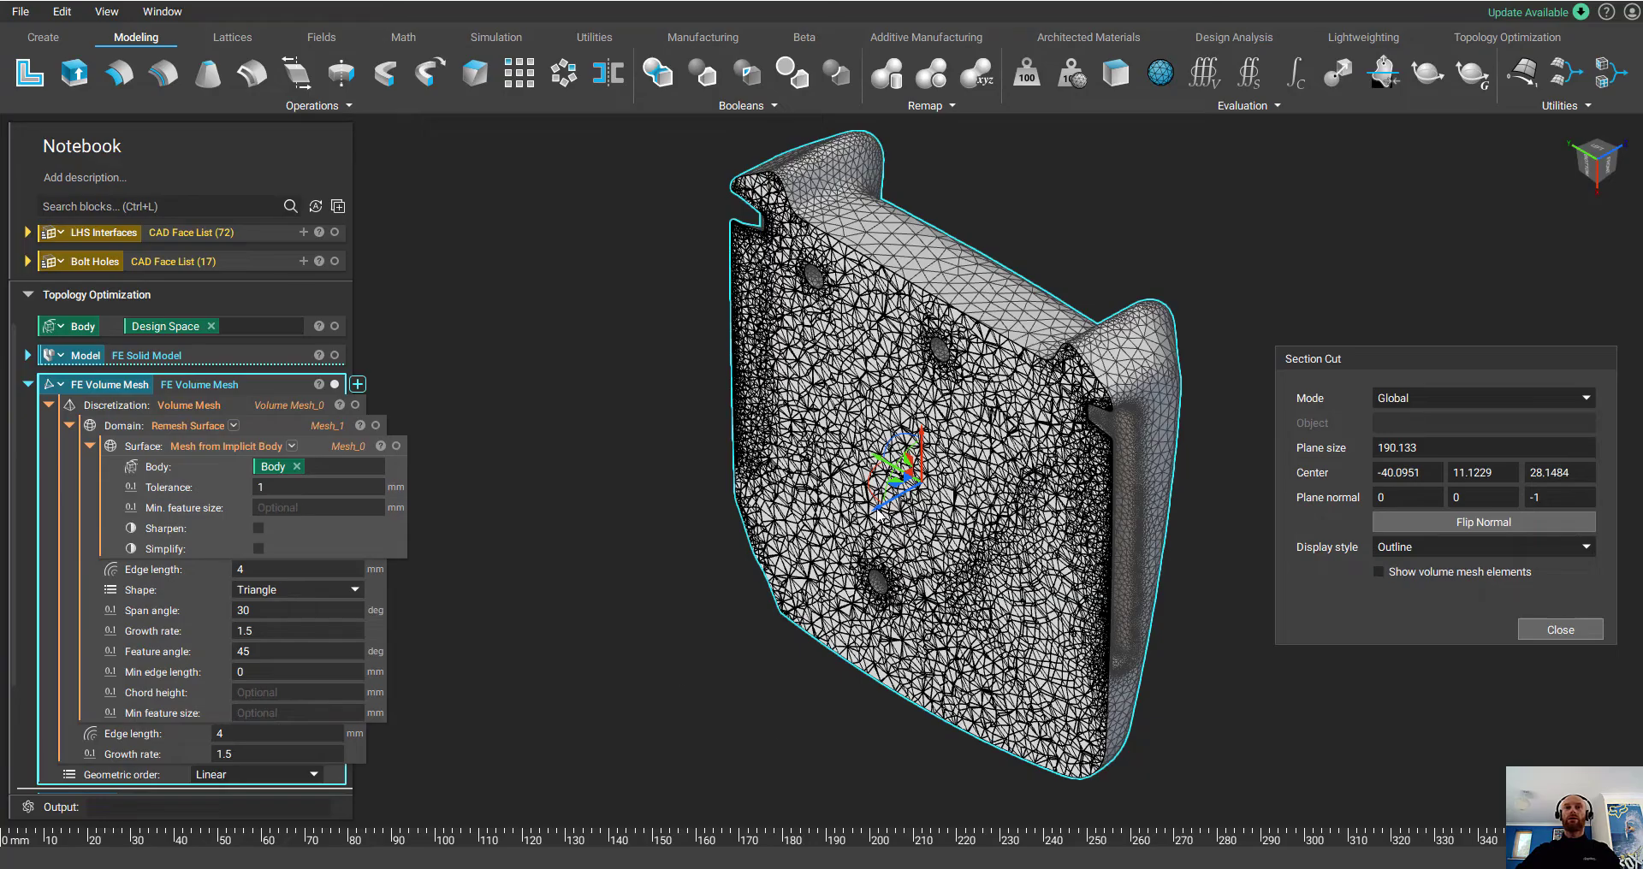
{"action": "left_click_drag", "start_coordinate": [878, 514], "coordinate": [890, 494]}
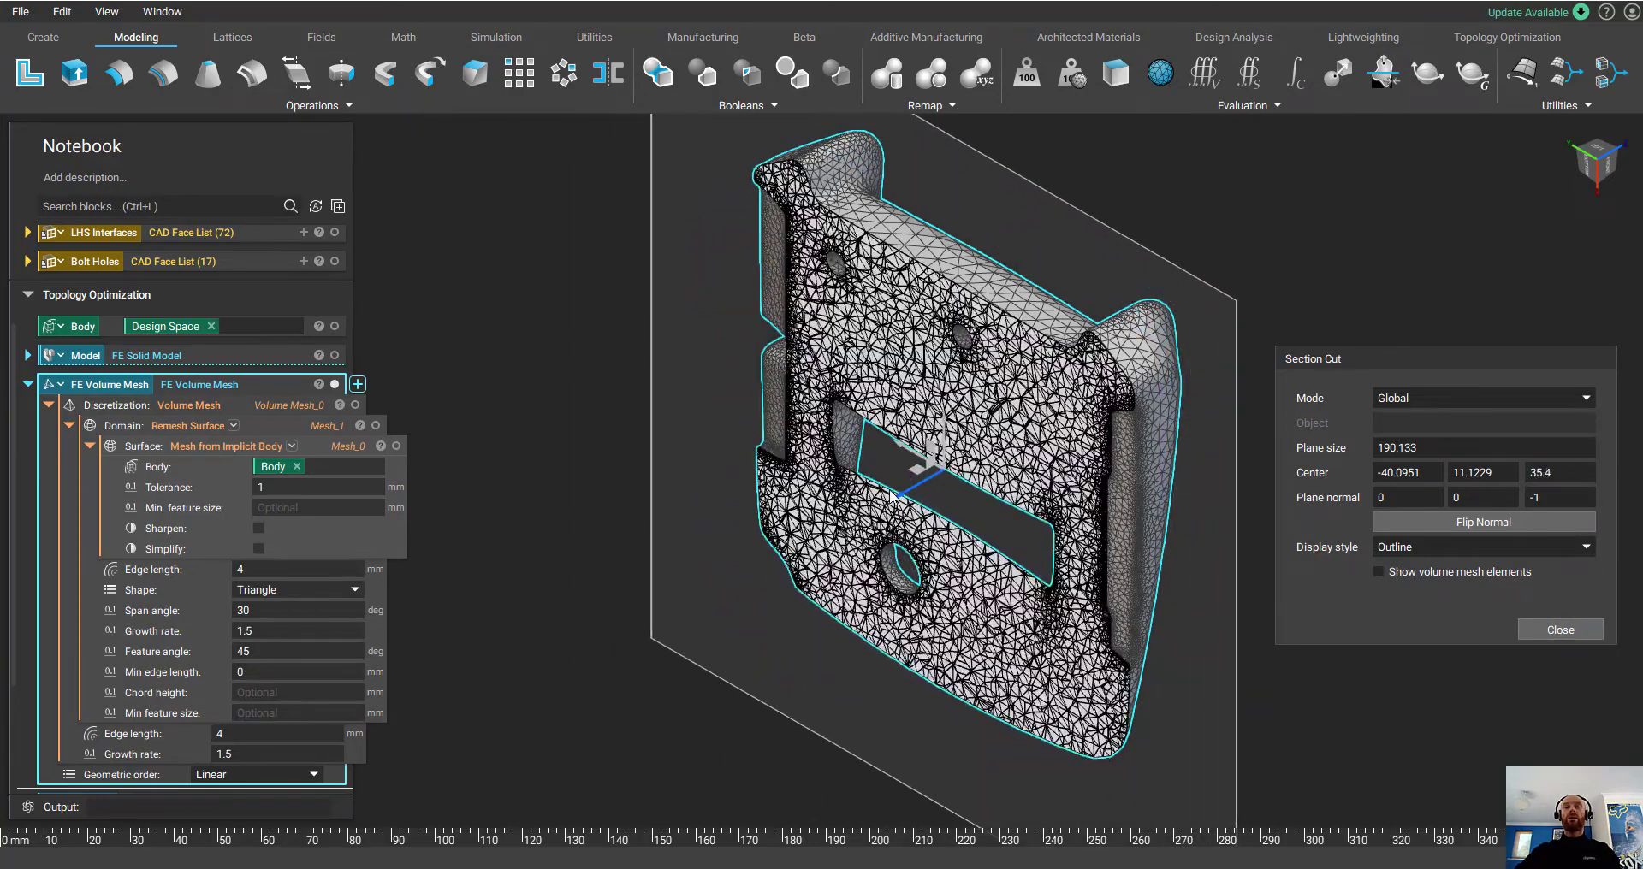
{"action": "left_click", "coordinate": [1560, 630]}
{"action": "left_click", "coordinate": [217, 390]}
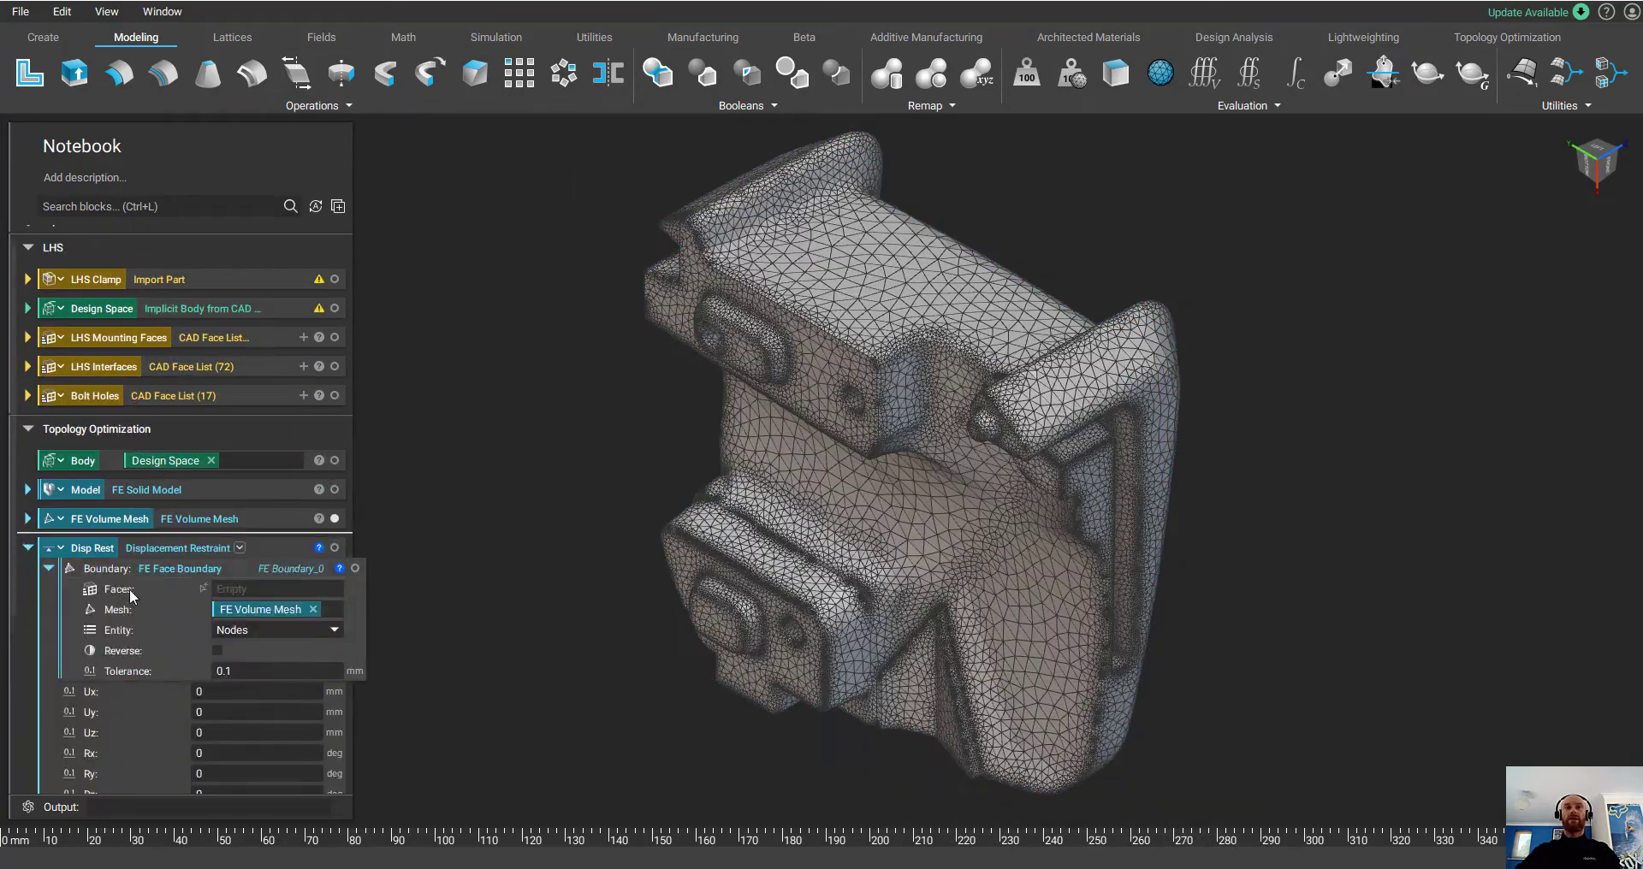
- Make the displacement restraint's boundary faces input a variable named Displacement Faces
{"action": "right_click", "coordinate": [147, 587]}
{"action": "left_click", "coordinate": [198, 603]}
{"action": "type", "text": "D"}
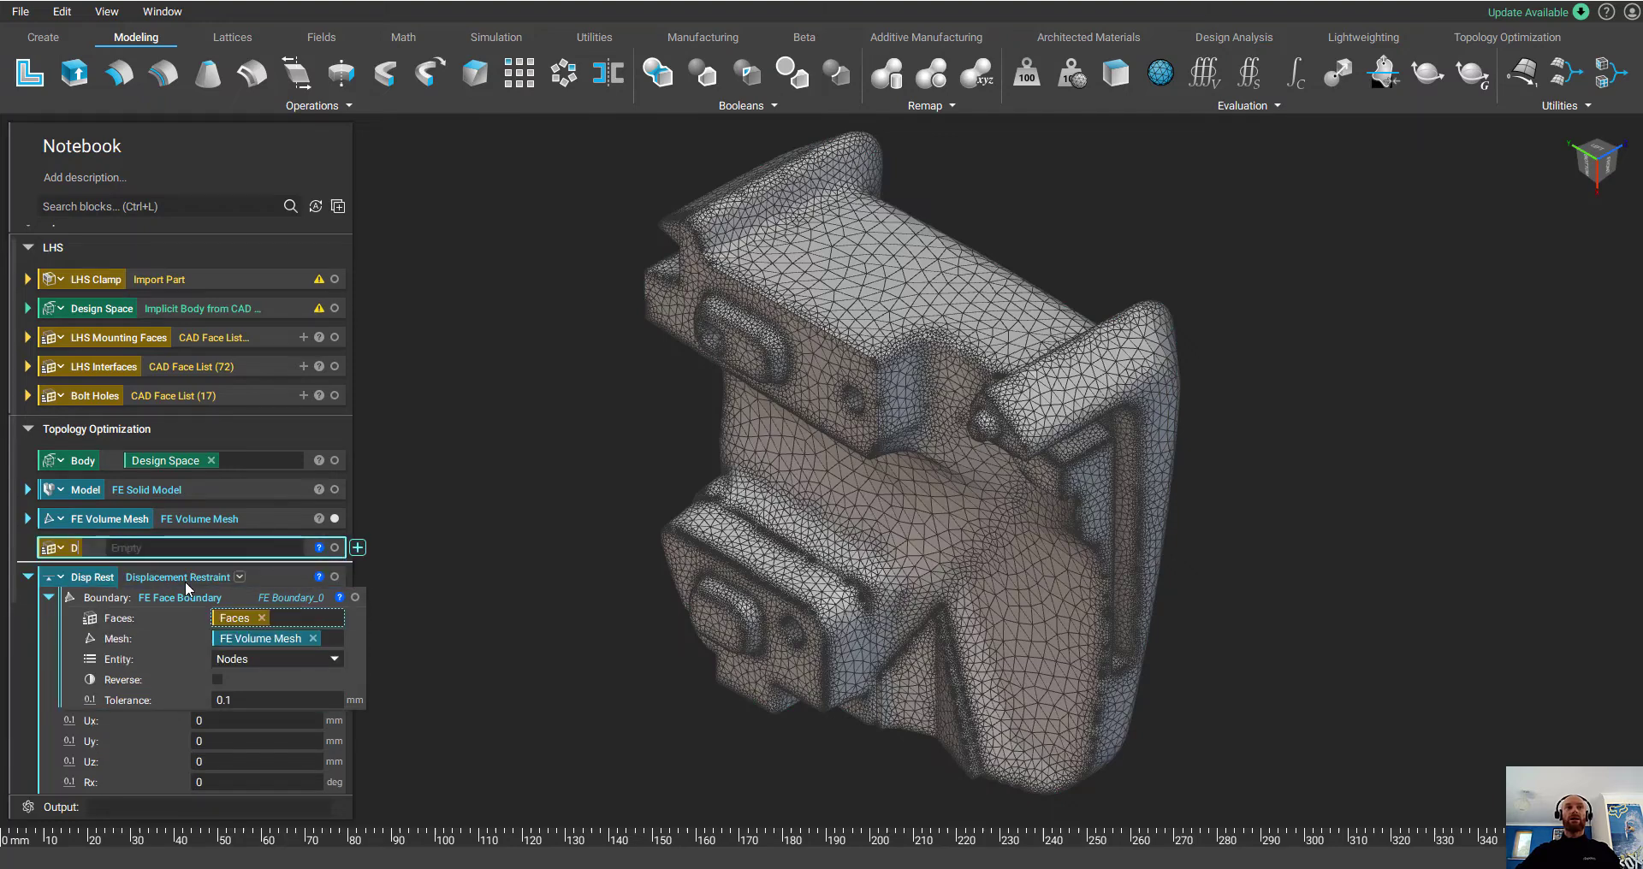
{"action": "type", "text": "isplacement Faces"}
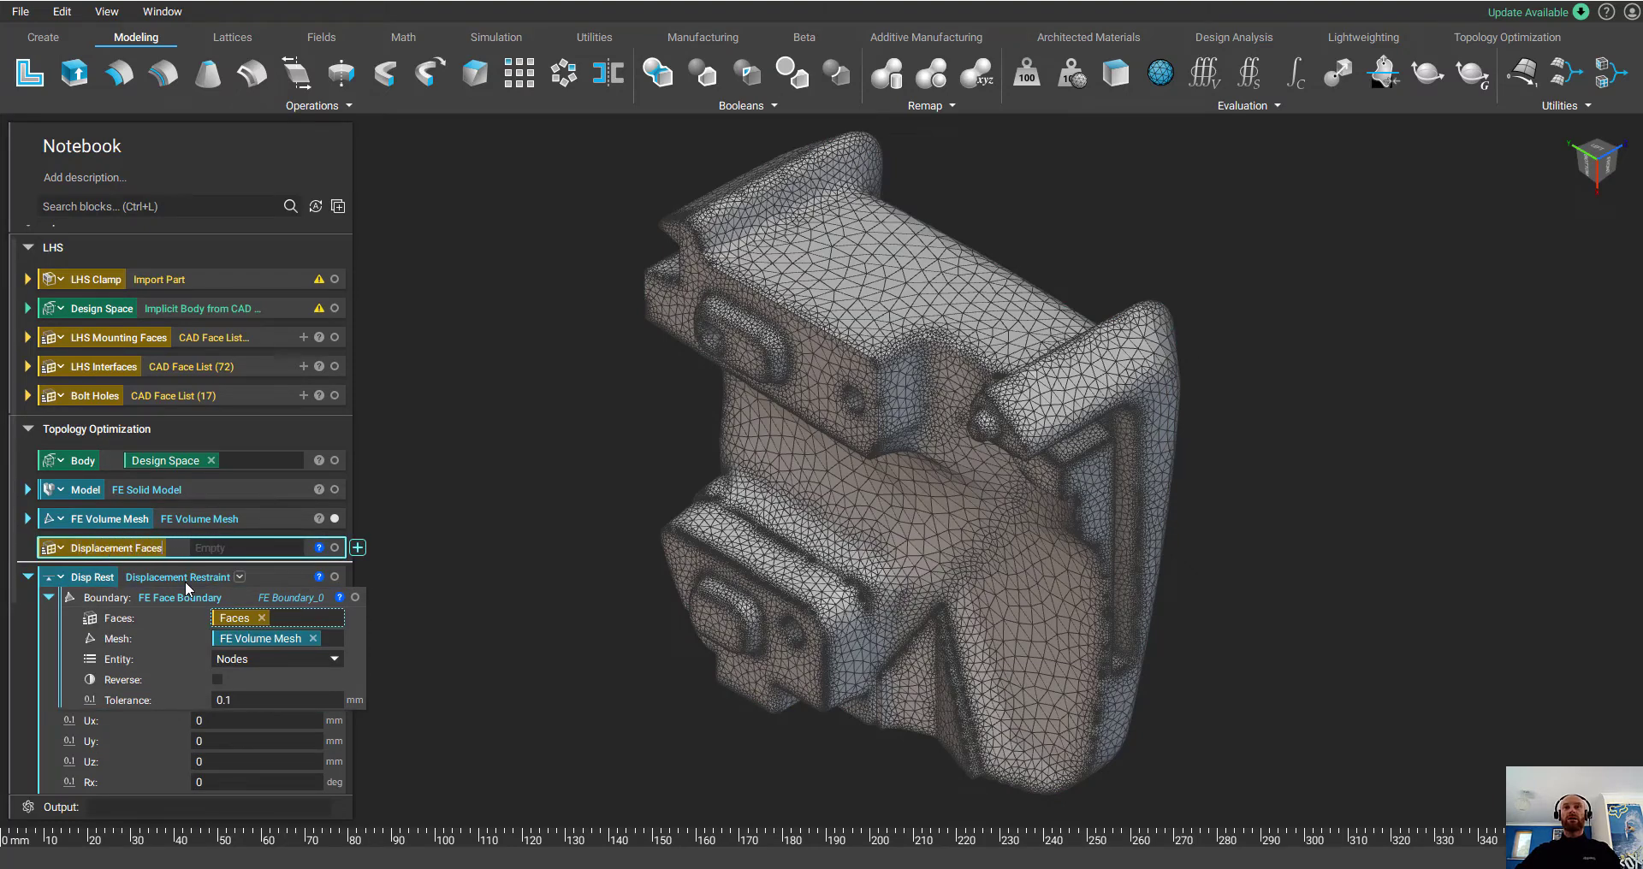
{"action": "key", "text": "Return"}
{"action": "left_click", "coordinate": [28, 577]}
- Make the Vertical Force block's boundary faces input a variable named Vertical Force Faces
{"action": "left_click", "coordinate": [28, 606]}
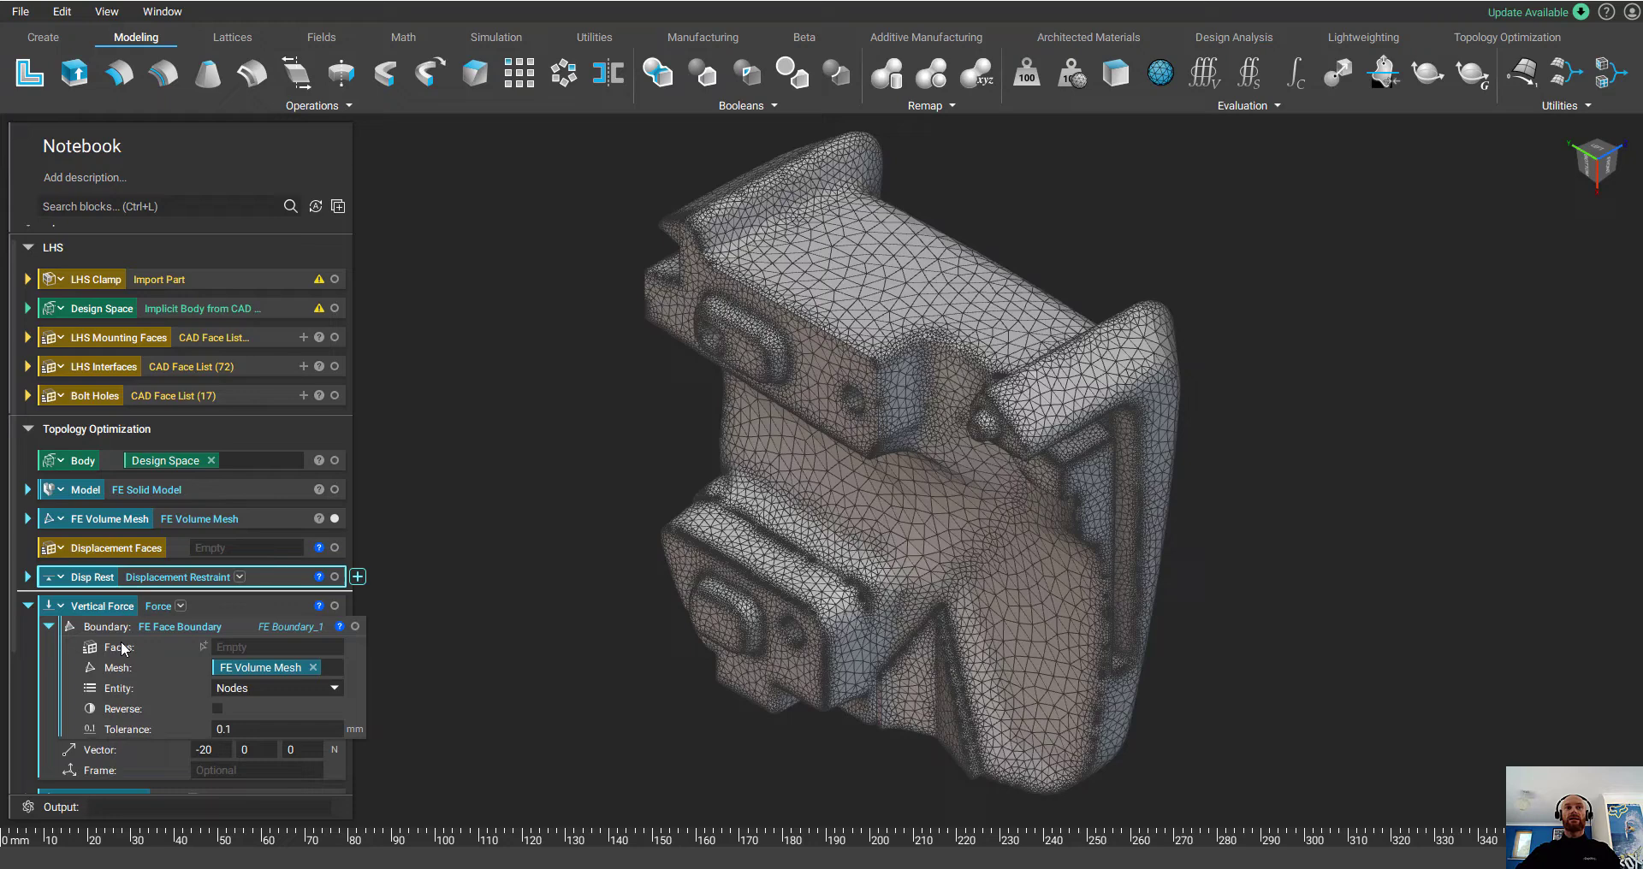
{"action": "right_click", "coordinate": [121, 645]}
{"action": "left_click", "coordinate": [157, 659]}
{"action": "type", "text": "Vertical Force Faces"}
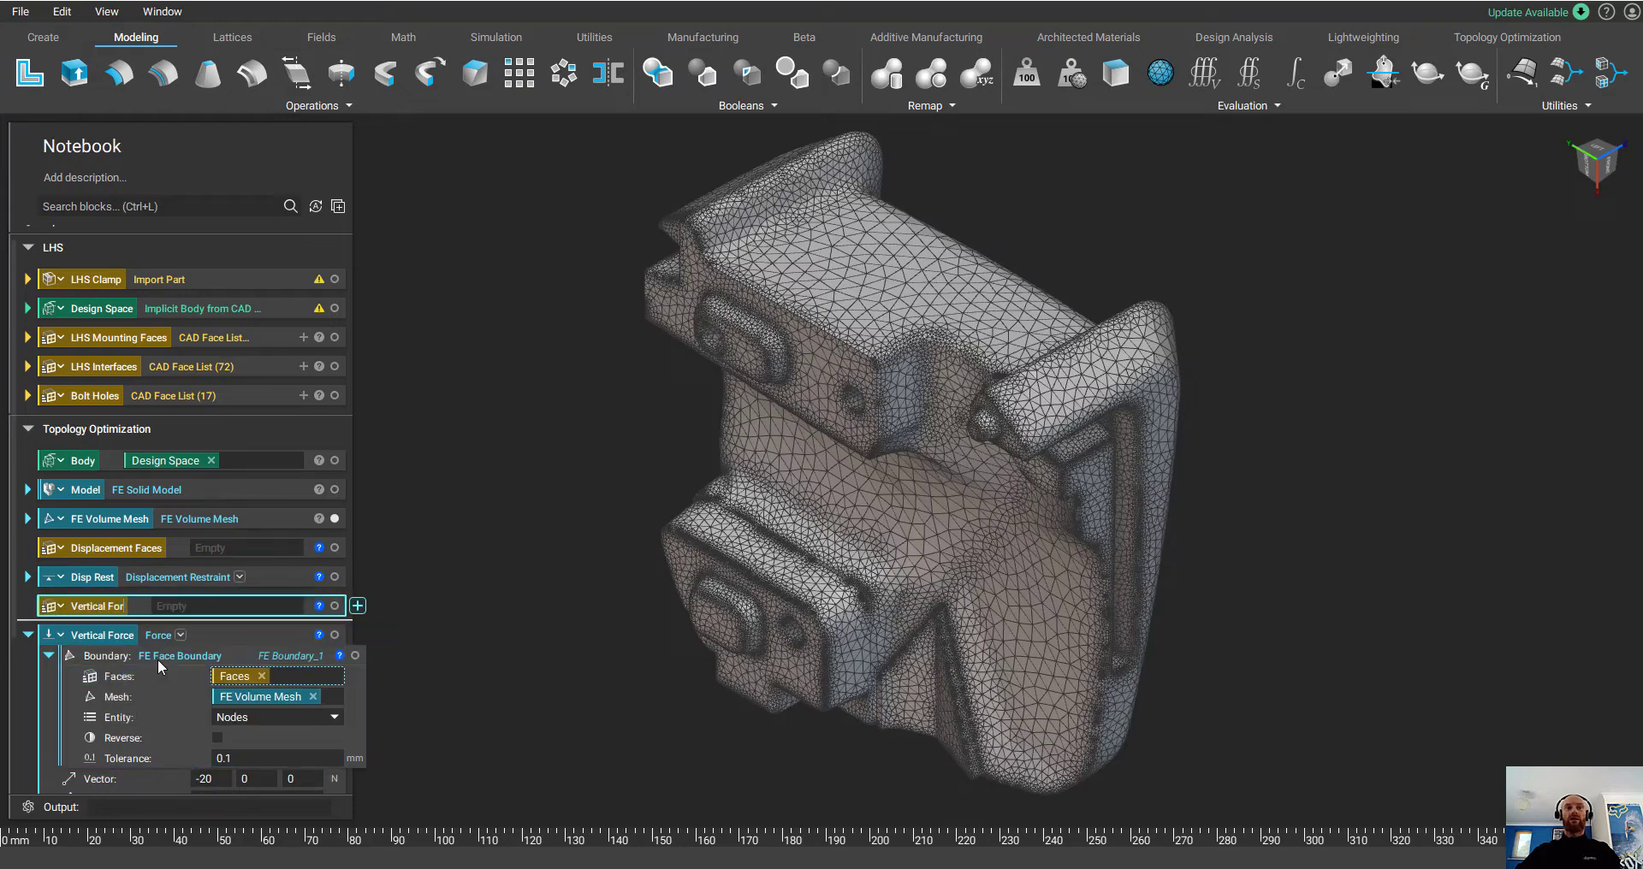
{"action": "key", "text": "Return"}
{"action": "left_click", "coordinate": [28, 635]}
- Make the 90 Degree Force block's boundary faces input a variable named 90 Degree Force Faces
{"action": "right_click", "coordinate": [147, 705]}
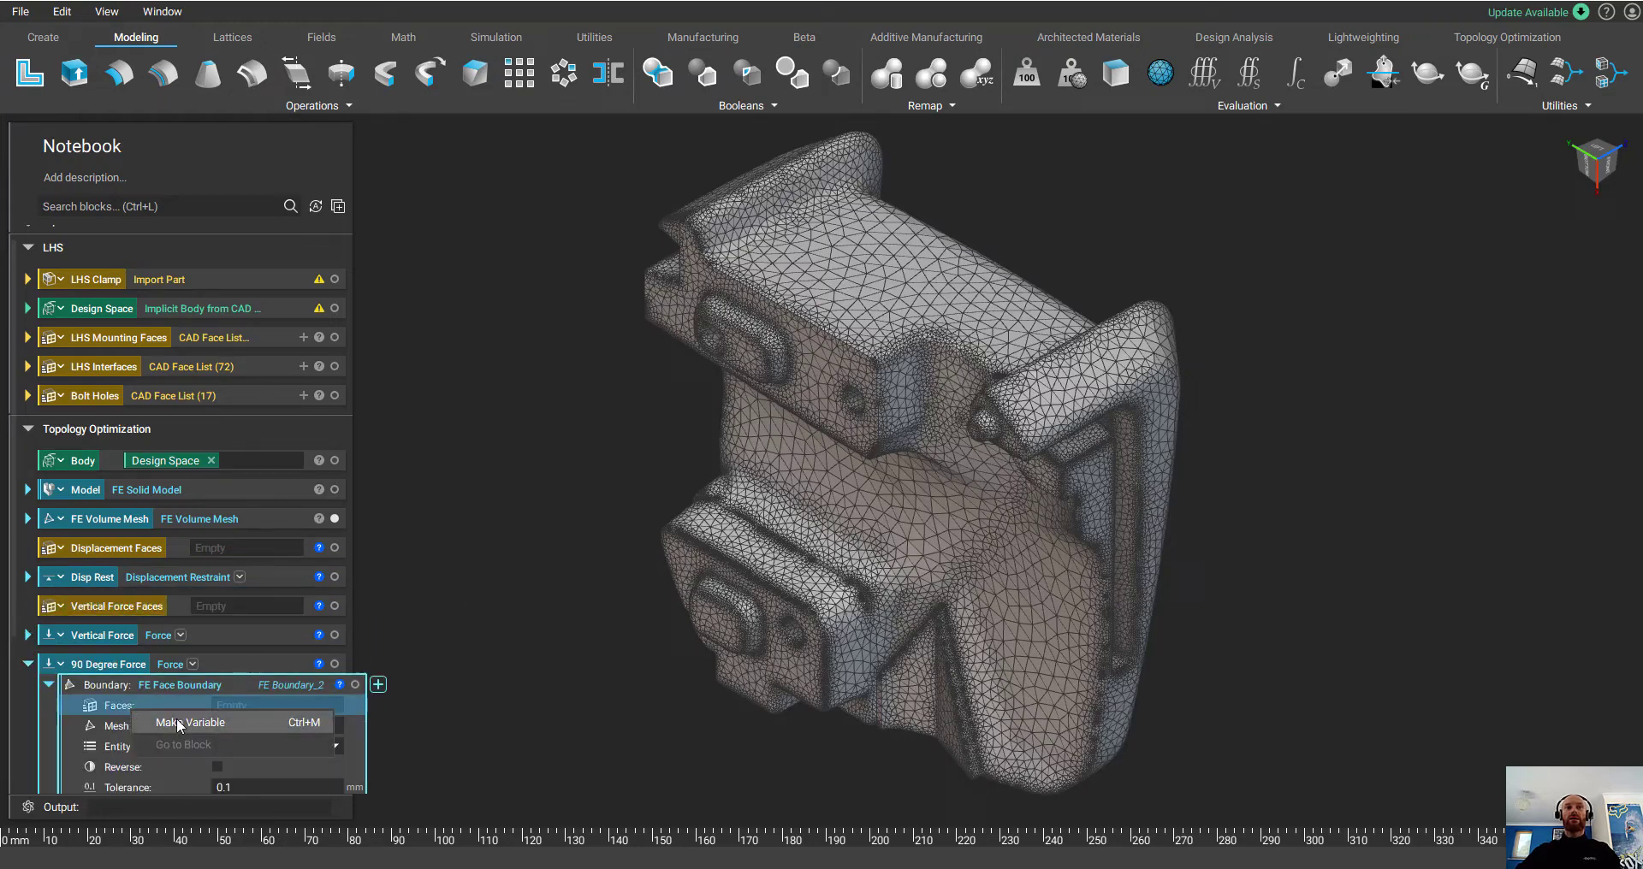
{"action": "left_click", "coordinate": [176, 717]}
{"action": "type", "text": "90 Degree F"}
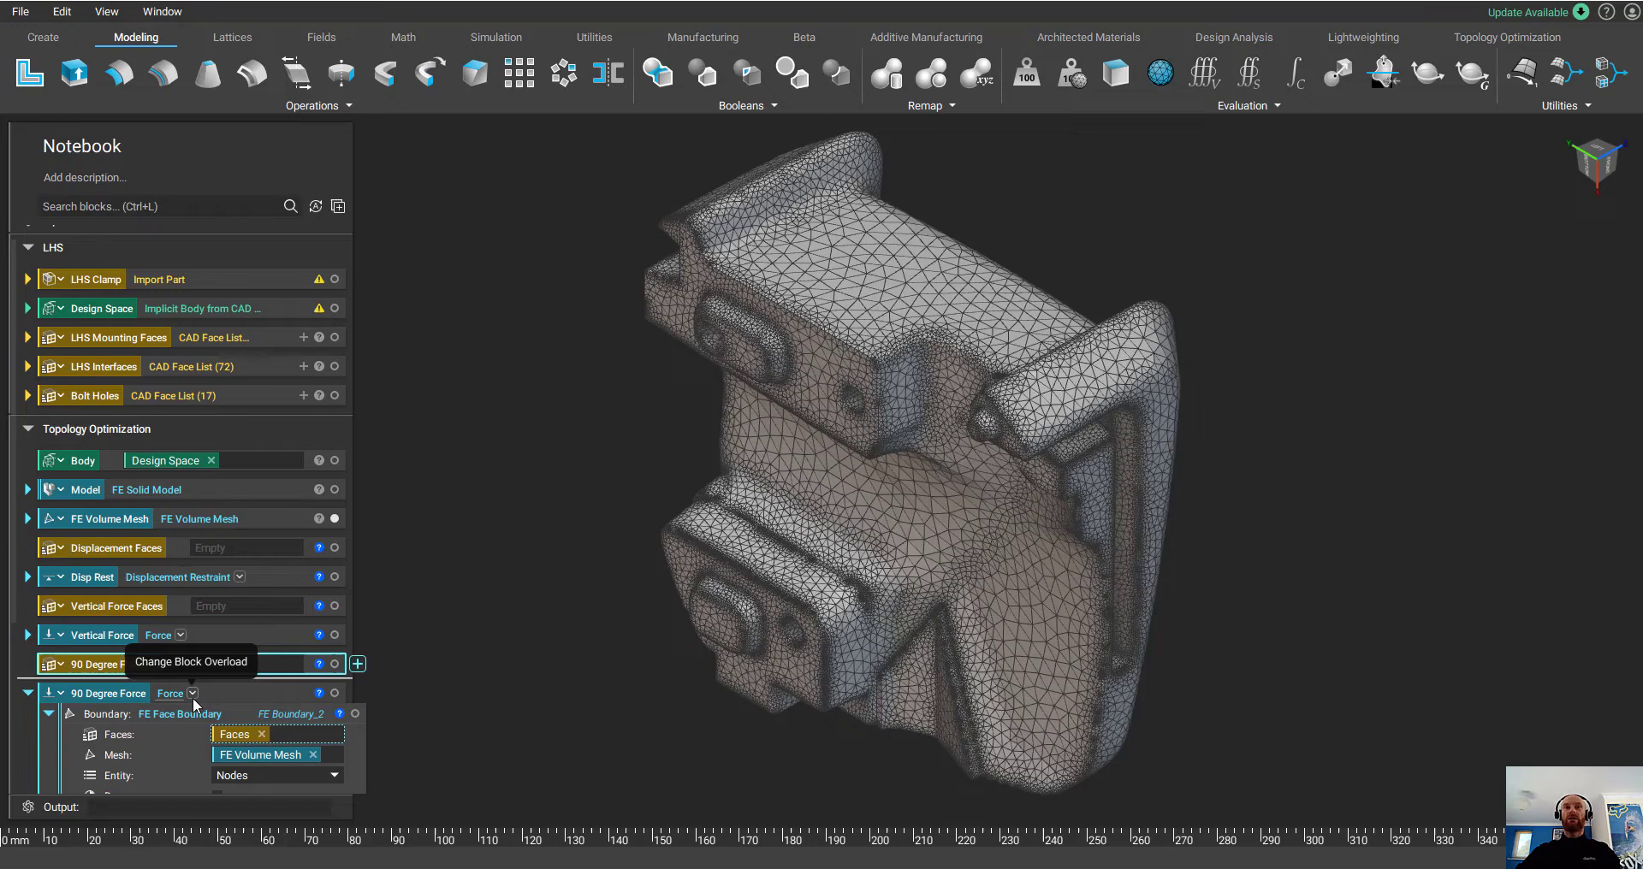
{"action": "type", "text": "orce Faces"}
{"action": "key", "text": "Return"}
- Assign LHS Interfaces to the Displacement Faces variable and the vertical force CAD face list to the Vertical Force Faces variable
{"action": "left_click_drag", "start_coordinate": [264, 382], "coordinate": [259, 623]}
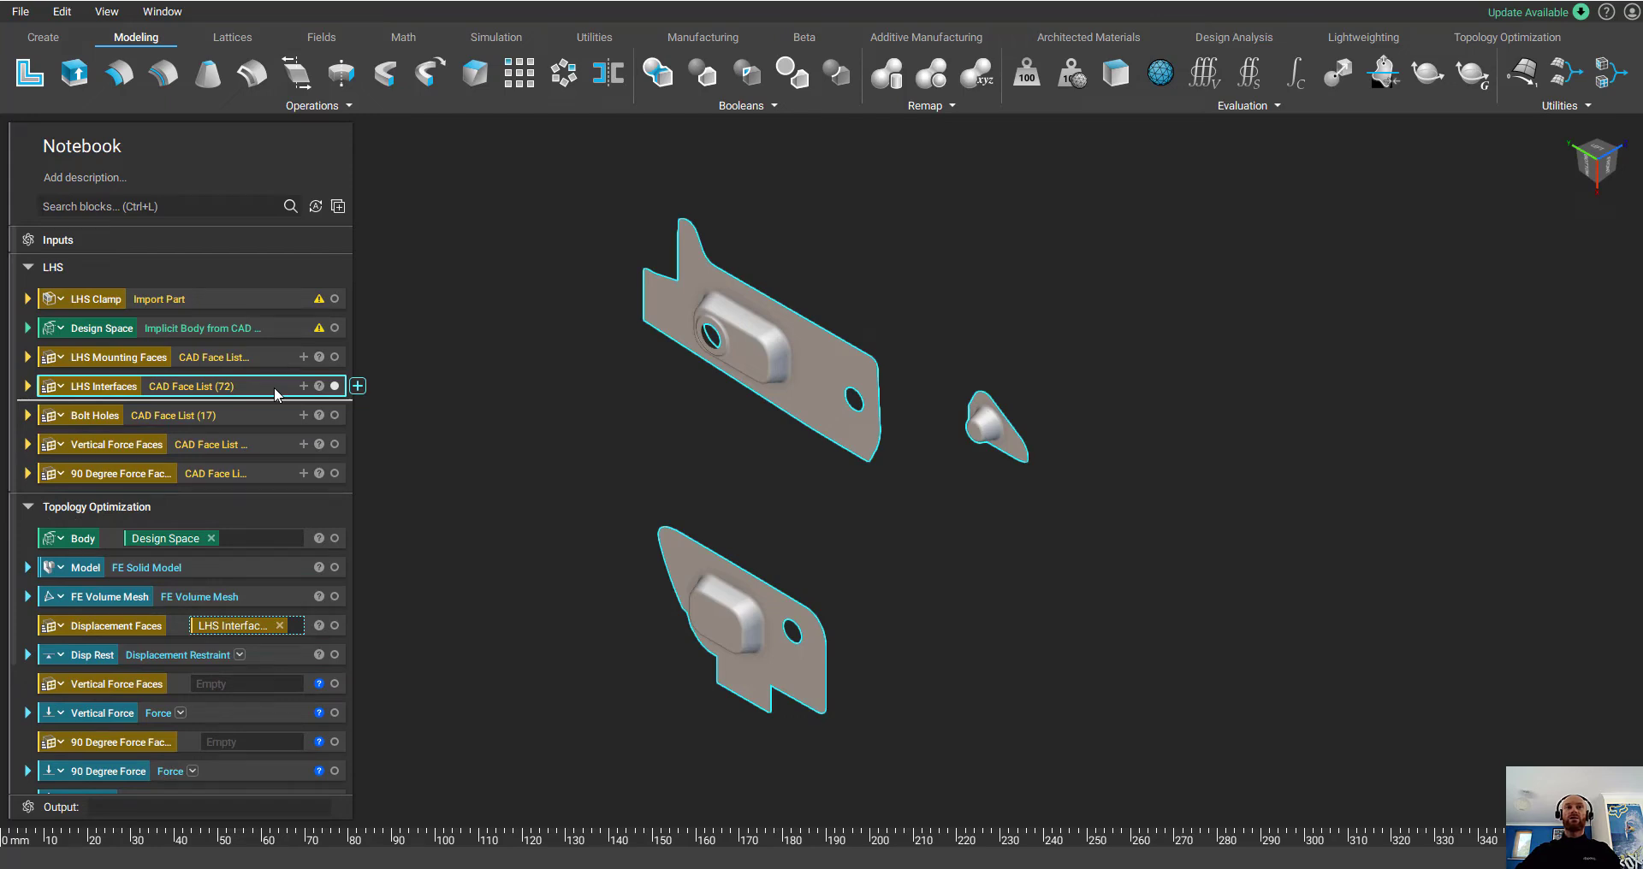
{"action": "left_click", "coordinate": [280, 330]}
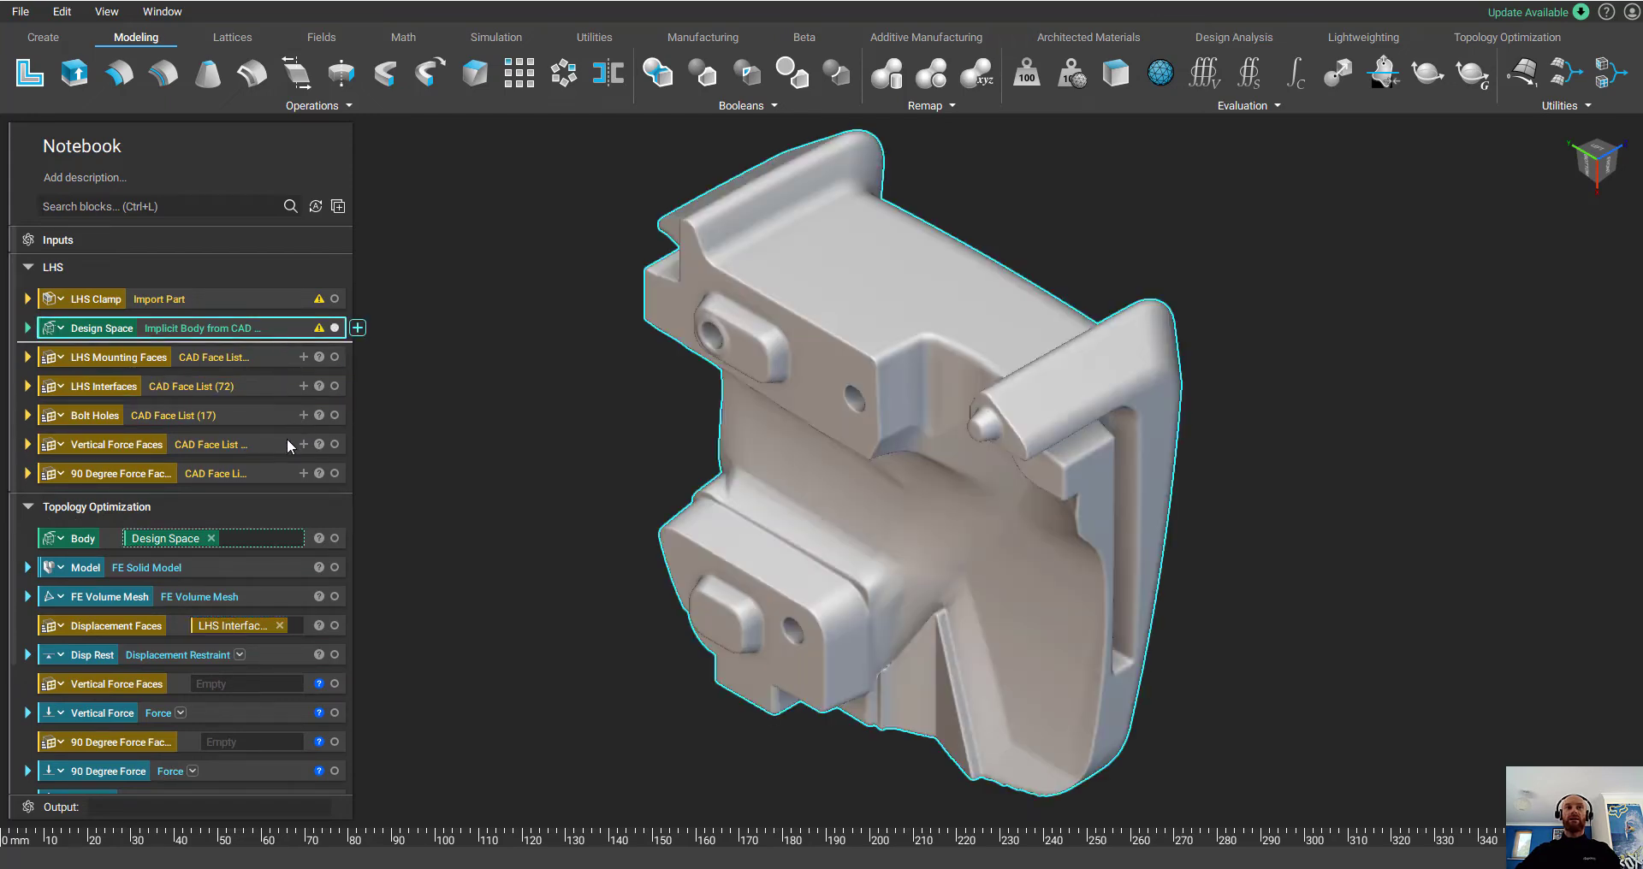
{"action": "left_click", "coordinate": [334, 445]}
{"action": "right_click_drag", "start_coordinate": [542, 576], "coordinate": [578, 381]}
{"action": "left_click_drag", "start_coordinate": [258, 444], "coordinate": [276, 685]}
- Show the 90 degree force CAD face list and assign it to the 90 Degree Force Faces variable
{"action": "left_click", "coordinate": [334, 473]}
{"action": "right_click_drag", "start_coordinate": [541, 524], "coordinate": [453, 536]}
{"action": "left_click_drag", "start_coordinate": [257, 473], "coordinate": [243, 742]}
- Display the FE Volume Mesh with the displacement restraint, the vertical force and the 90 degree force
{"action": "left_click", "coordinate": [274, 596]}
{"action": "scroll", "coordinate": [284, 542], "scroll_direction": "down", "scroll_amount": 2}
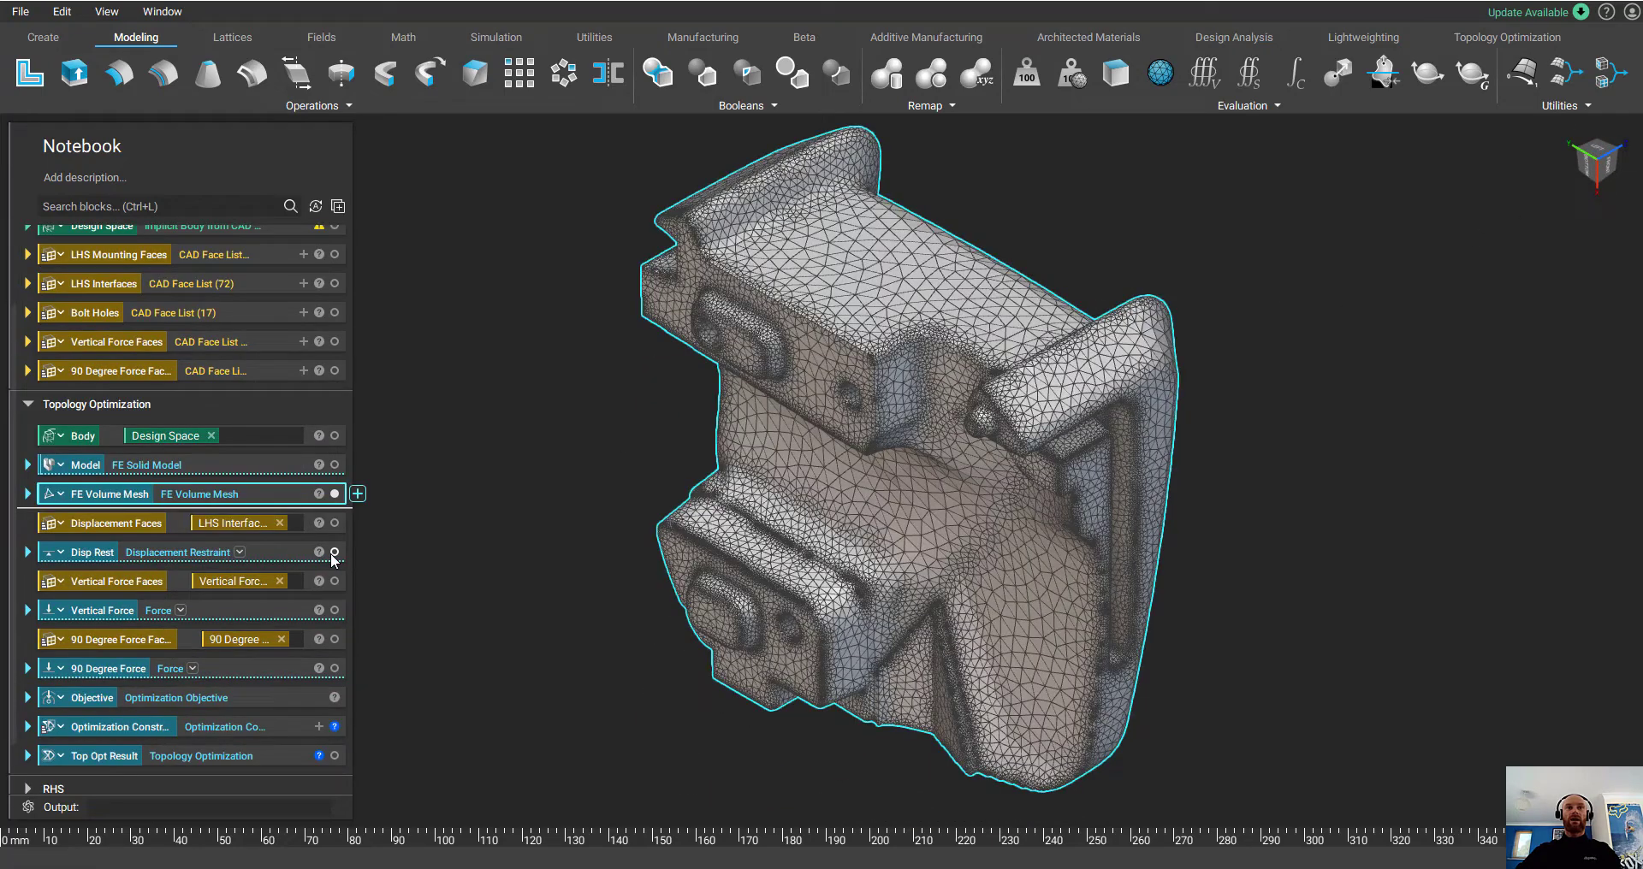
{"action": "left_click", "coordinate": [286, 551]}
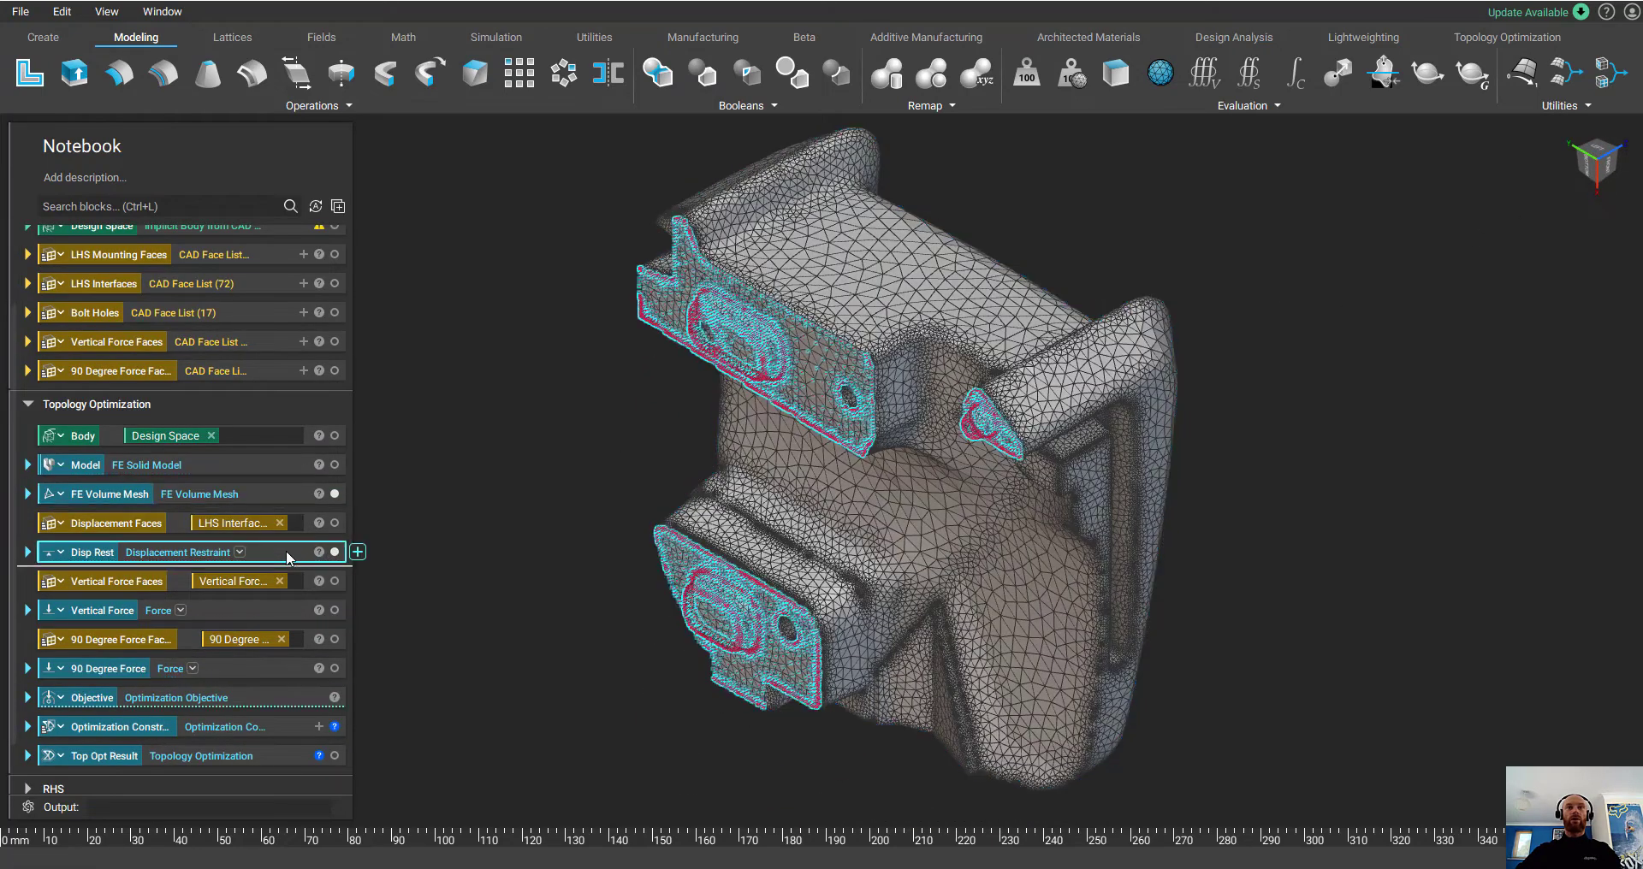
{"action": "left_click", "coordinate": [280, 607]}
{"action": "left_click", "coordinate": [333, 669]}
{"action": "left_click", "coordinate": [280, 668]}
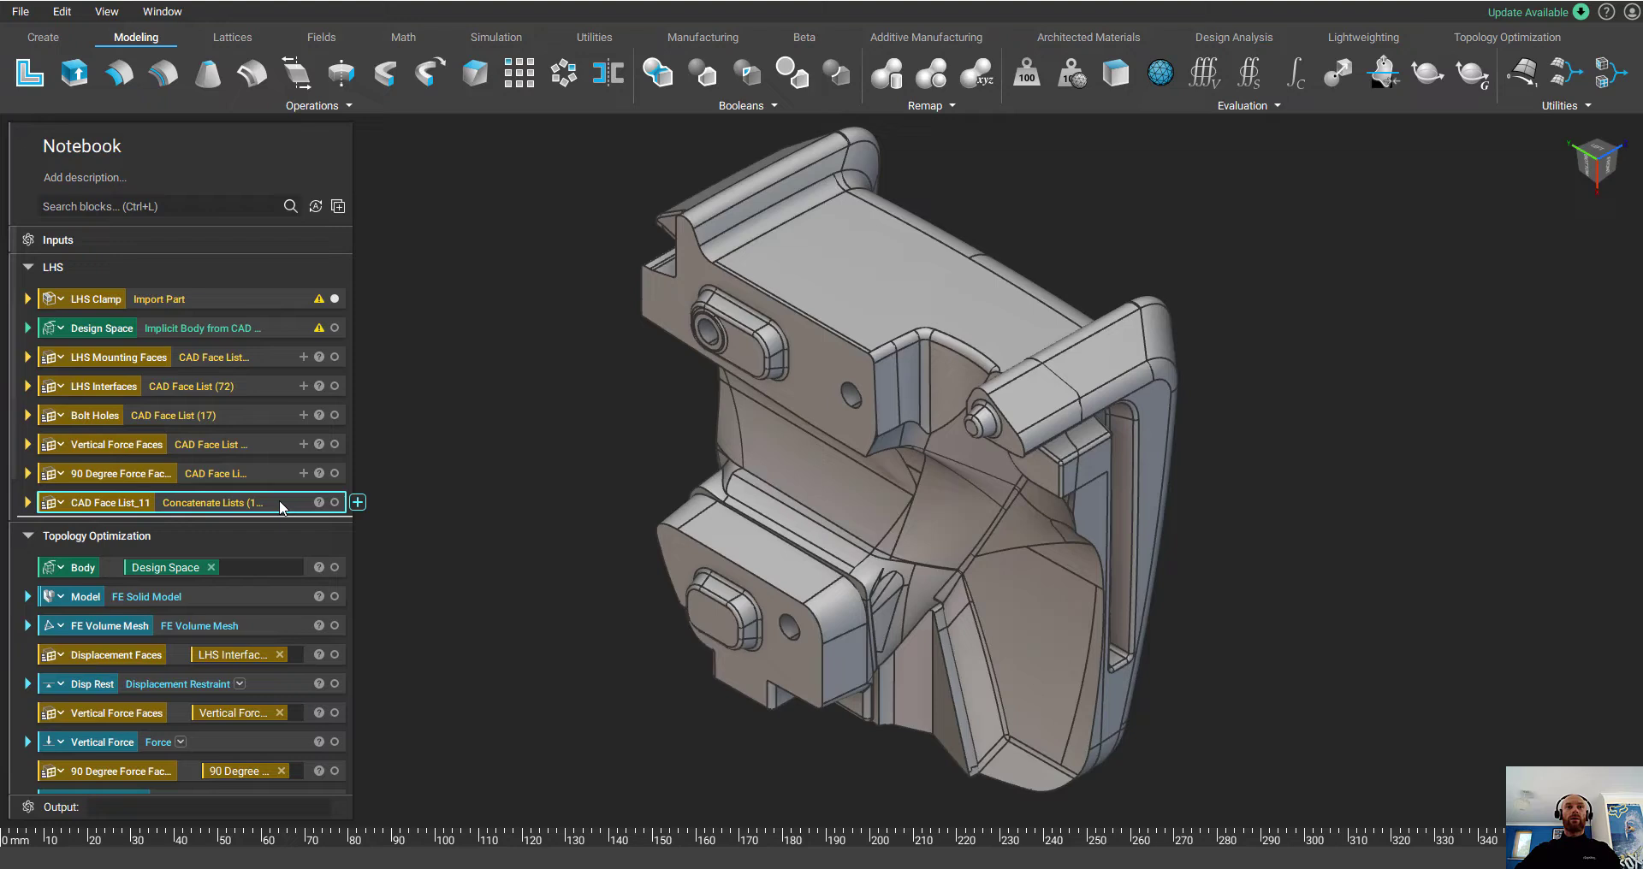
- Isolate the concatenated CAD face list, assign it to the Passive Regions face variable, and display the Final Passive regions
{"action": "left_click", "coordinate": [335, 503]}
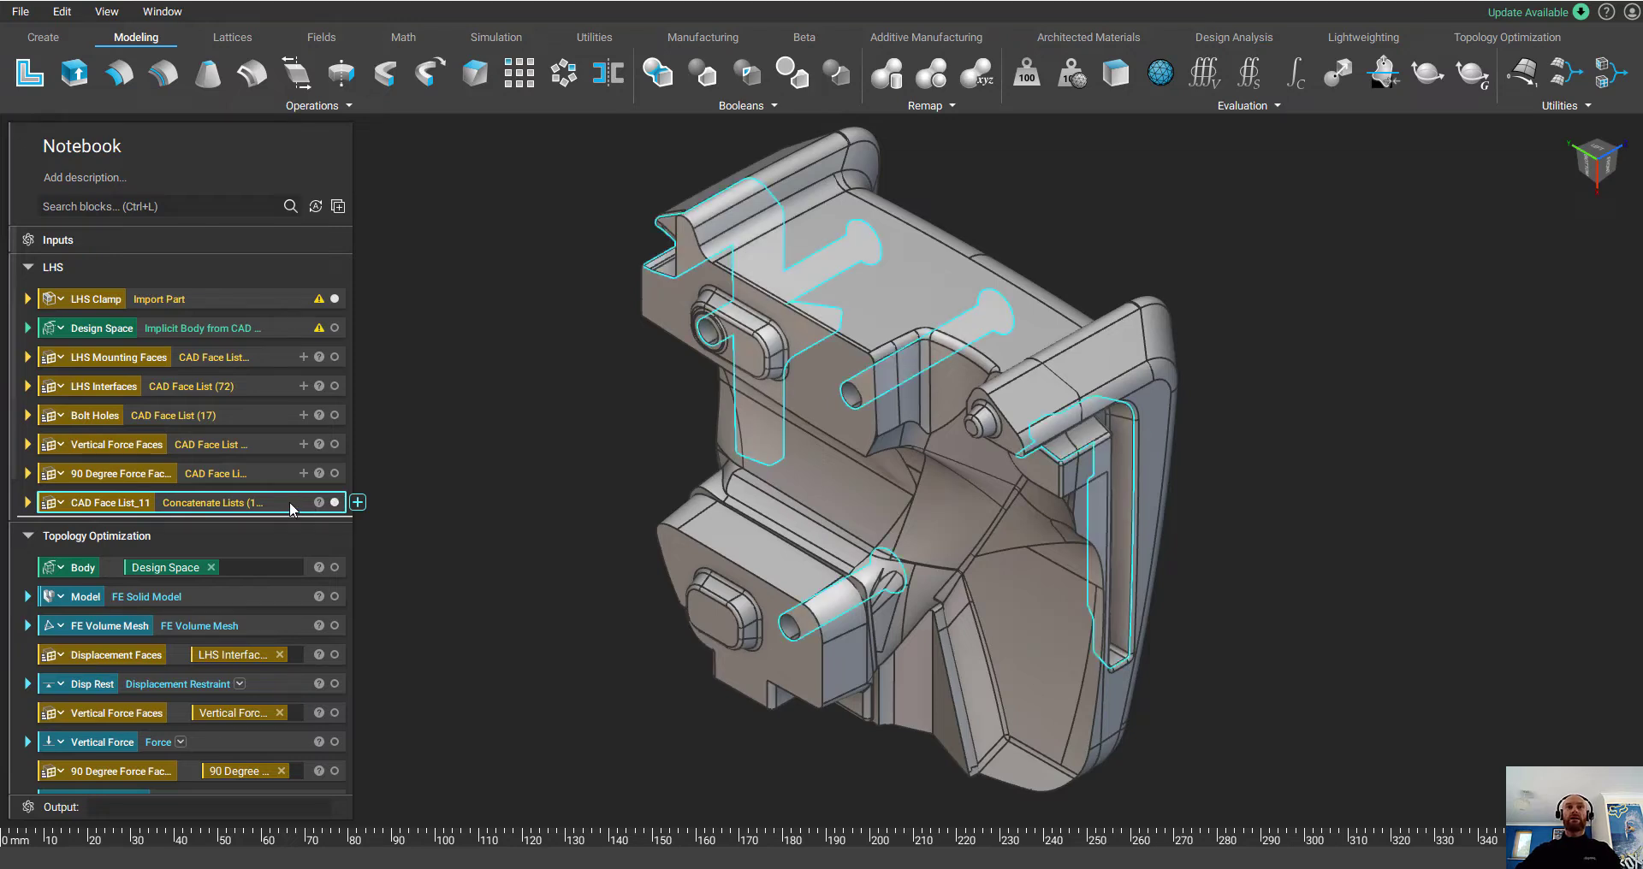
{"action": "key", "text": "i"}
{"action": "right_click_drag", "start_coordinate": [493, 509], "coordinate": [839, 484]}
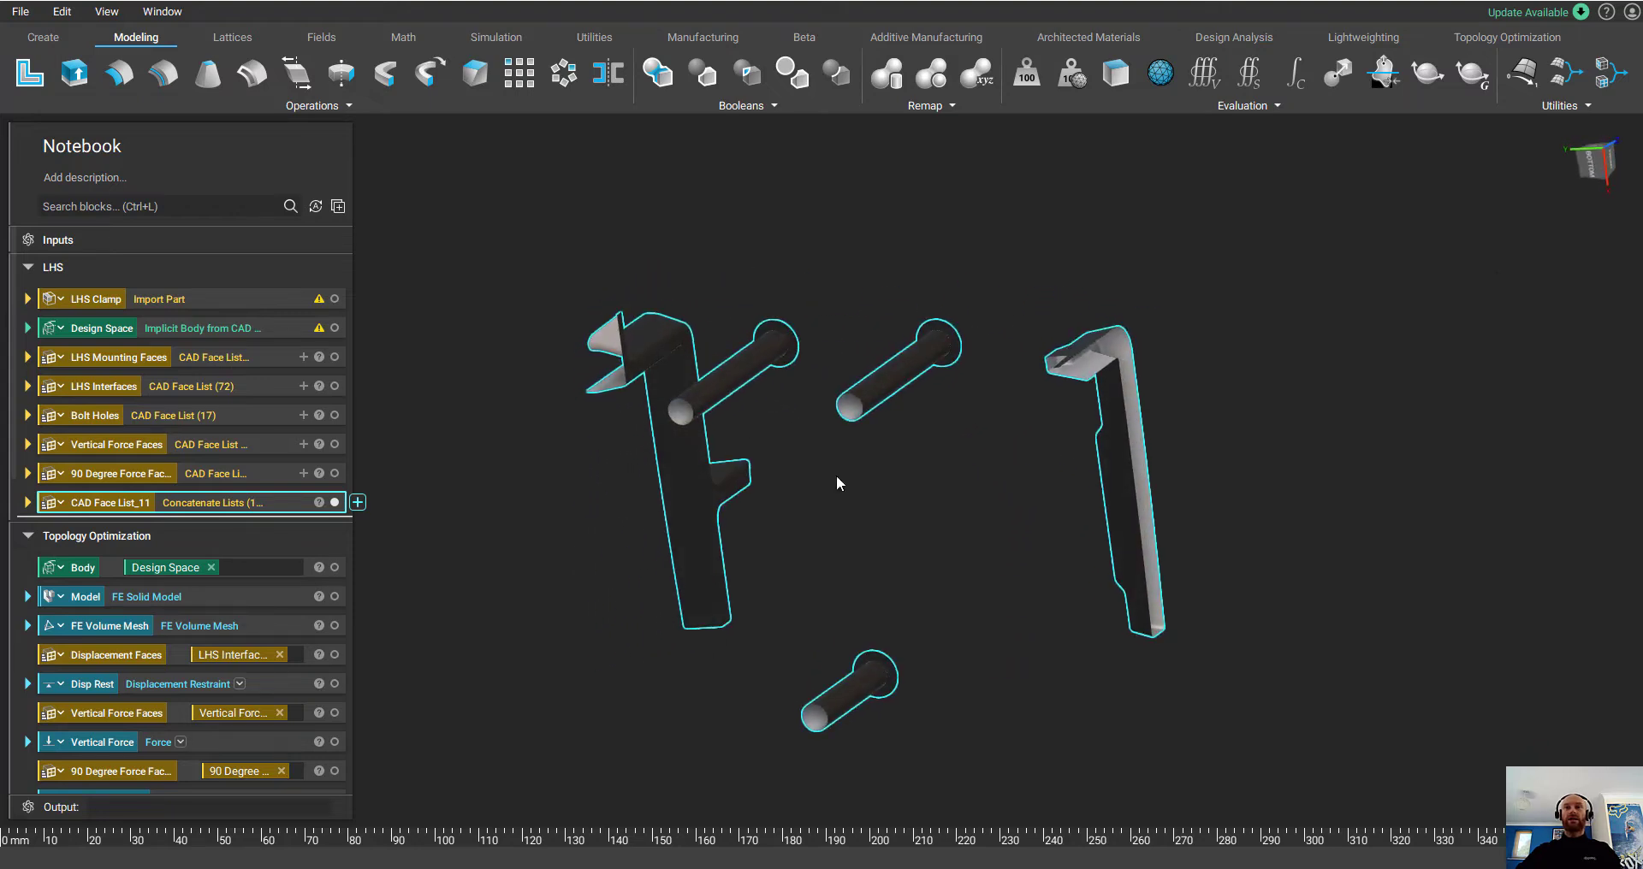
{"action": "left_click", "coordinate": [1601, 150]}
{"action": "left_click_drag", "start_coordinate": [247, 499], "coordinate": [257, 546]}
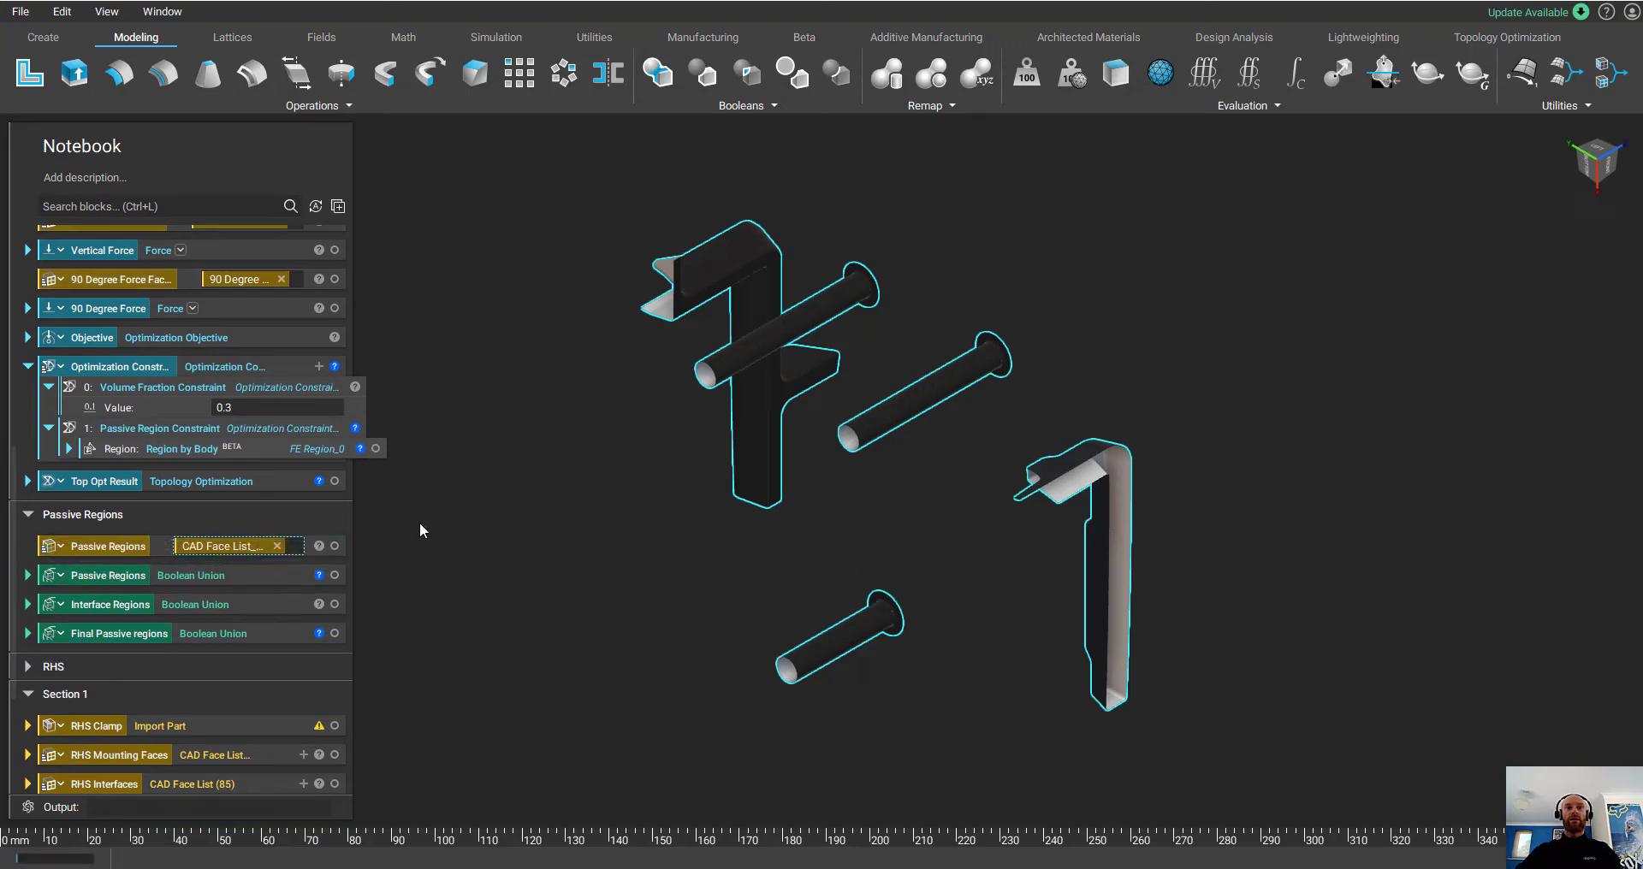
{"action": "left_click", "coordinate": [249, 634]}
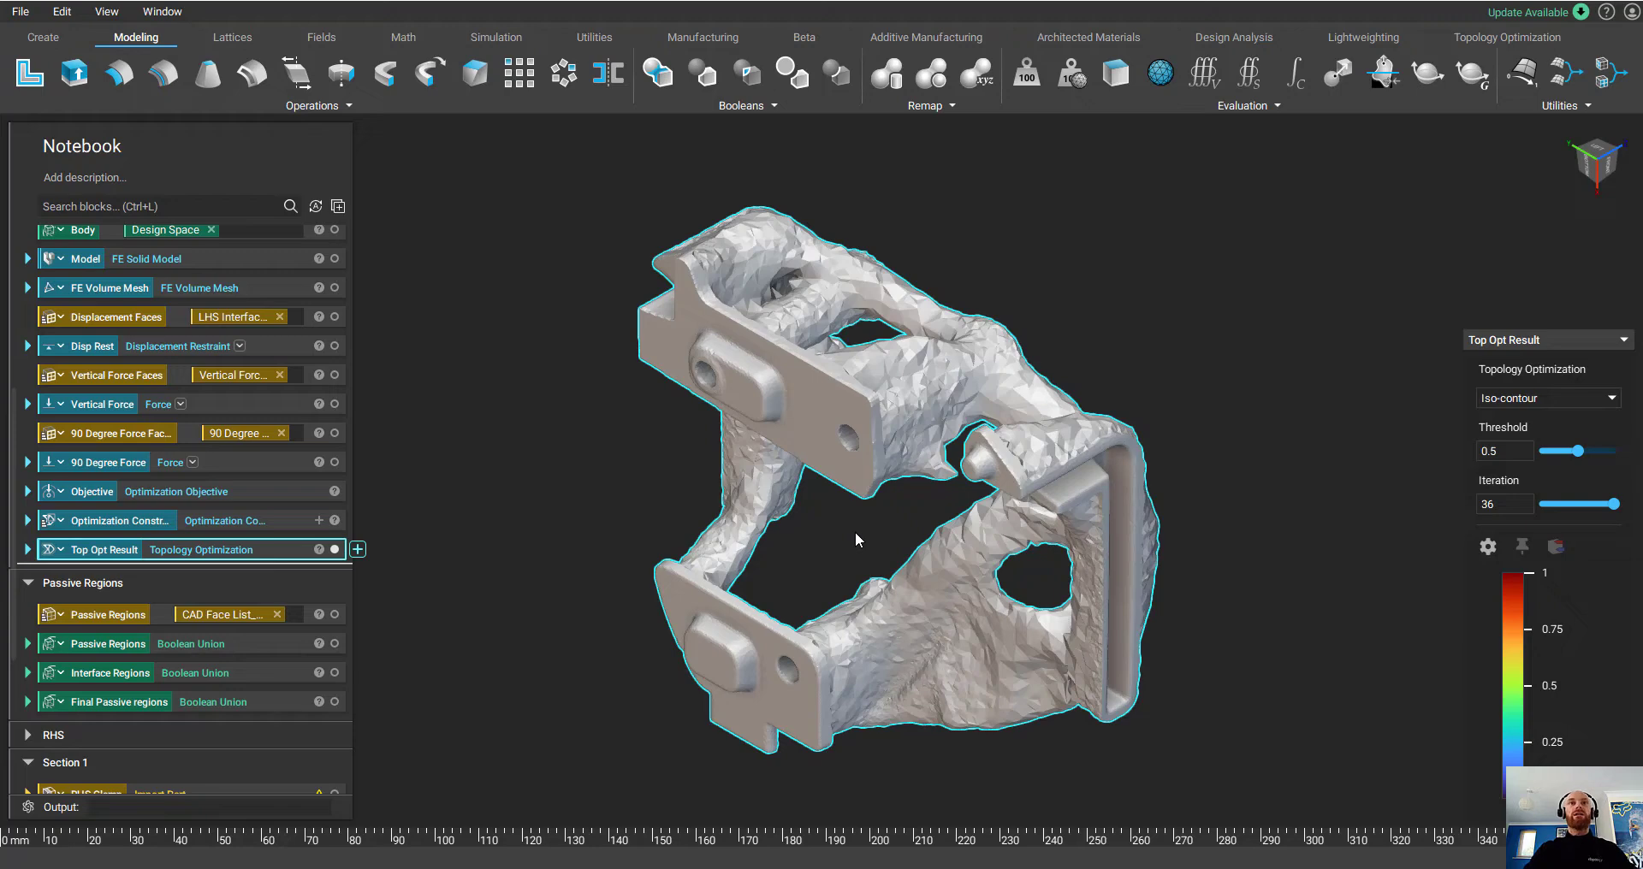
- Examine the topology optimization result and the smoothed final part from several angles
{"action": "right_click_drag", "start_coordinate": [856, 532], "coordinate": [959, 488]}
{"action": "left_click", "coordinate": [1603, 164]}
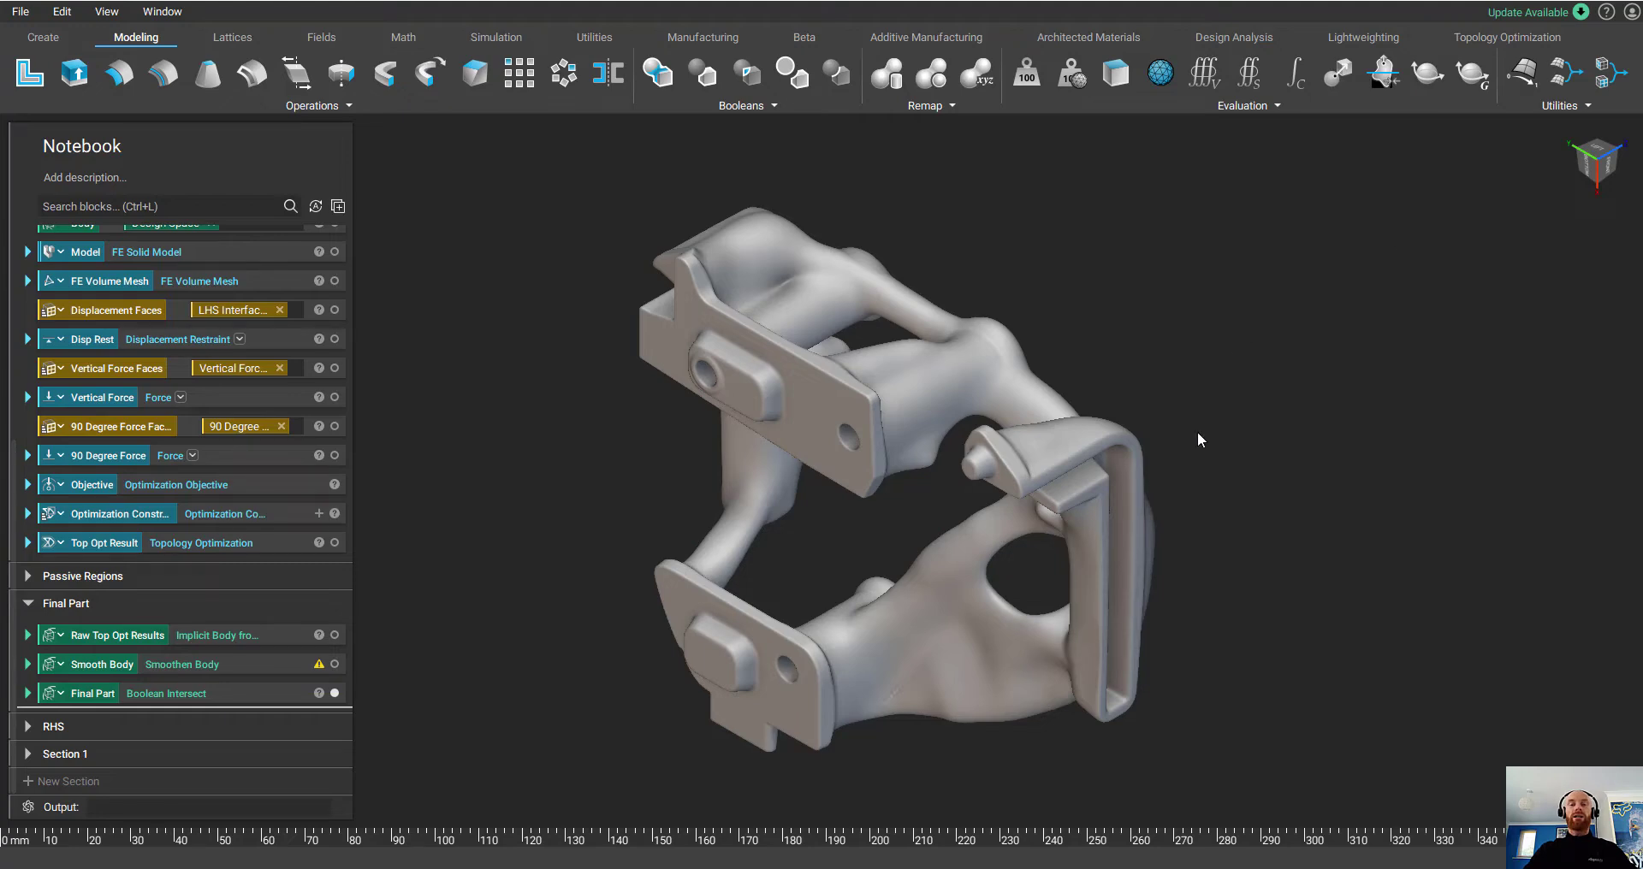
{"action": "right_click_drag", "start_coordinate": [1202, 430], "coordinate": [1523, 198]}
{"action": "left_click", "coordinate": [1589, 151]}
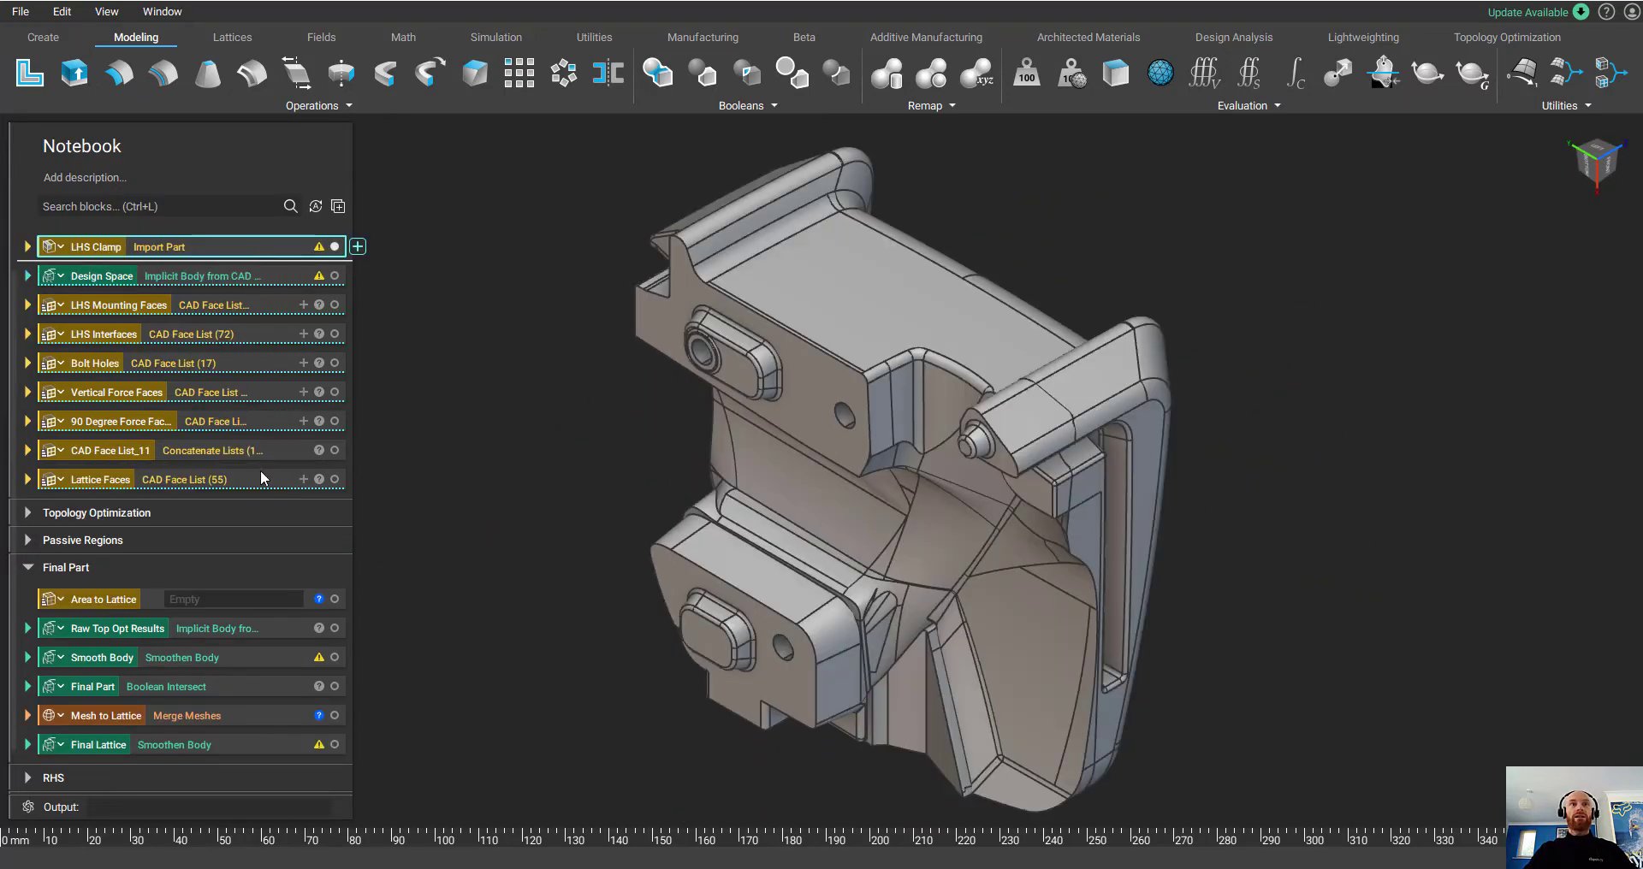
- Show the Lattice Faces list on the clamp and assign it to the Area to Lattice variable
{"action": "left_click", "coordinate": [259, 479]}
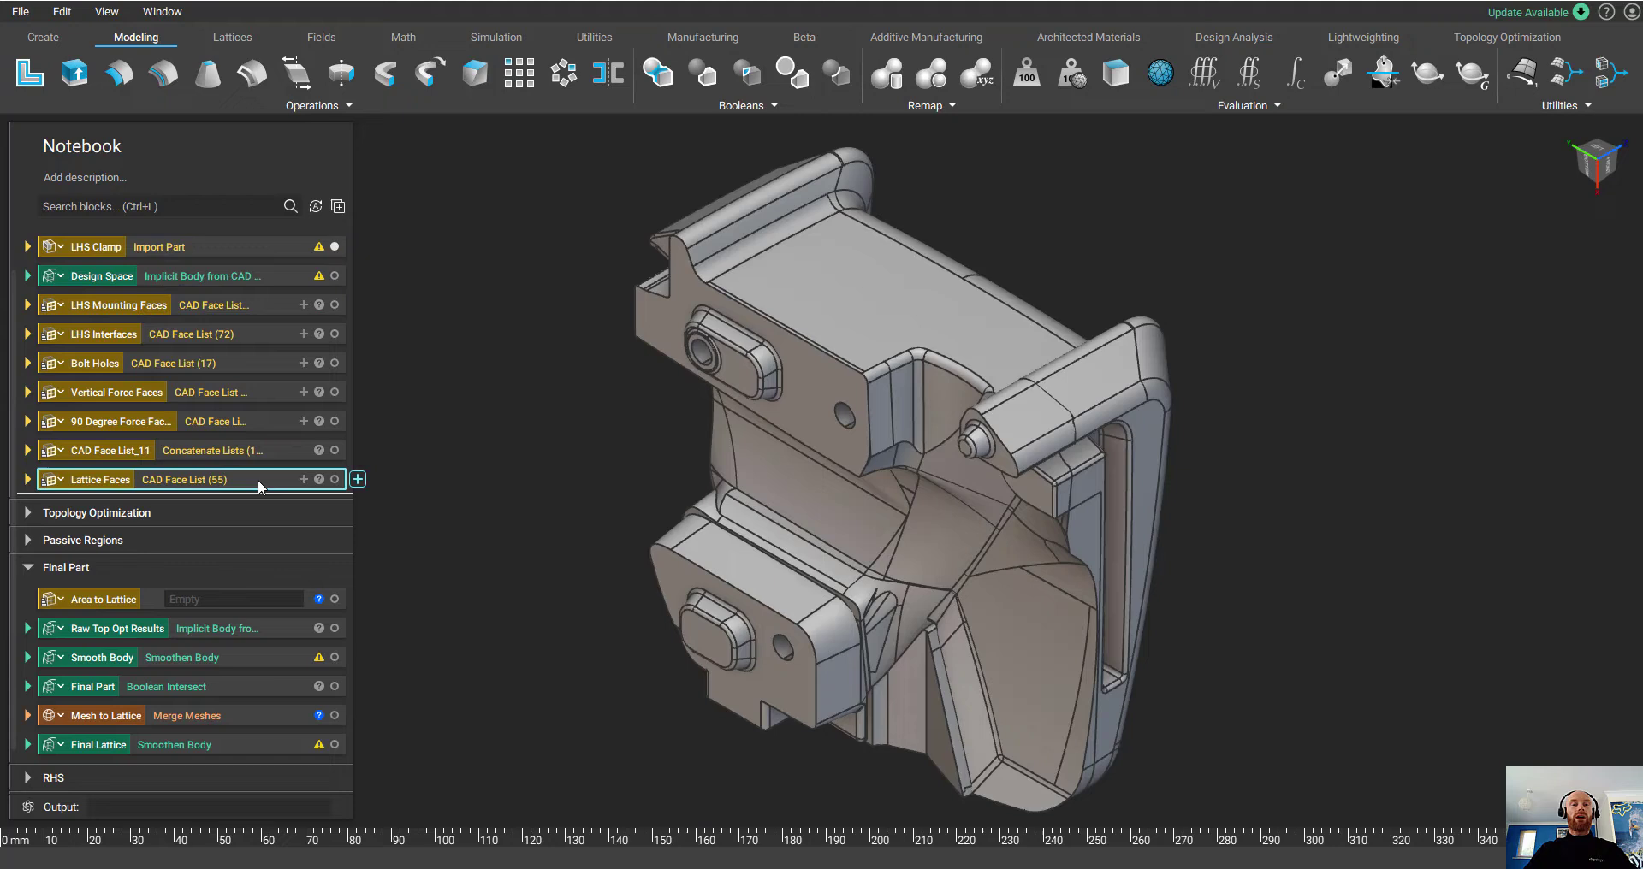
{"action": "left_click", "coordinate": [334, 479]}
{"action": "left_click_drag", "start_coordinate": [299, 480], "coordinate": [248, 595]}
- Display the Final Lattice body and examine it from several angles
{"action": "left_click", "coordinate": [273, 742]}
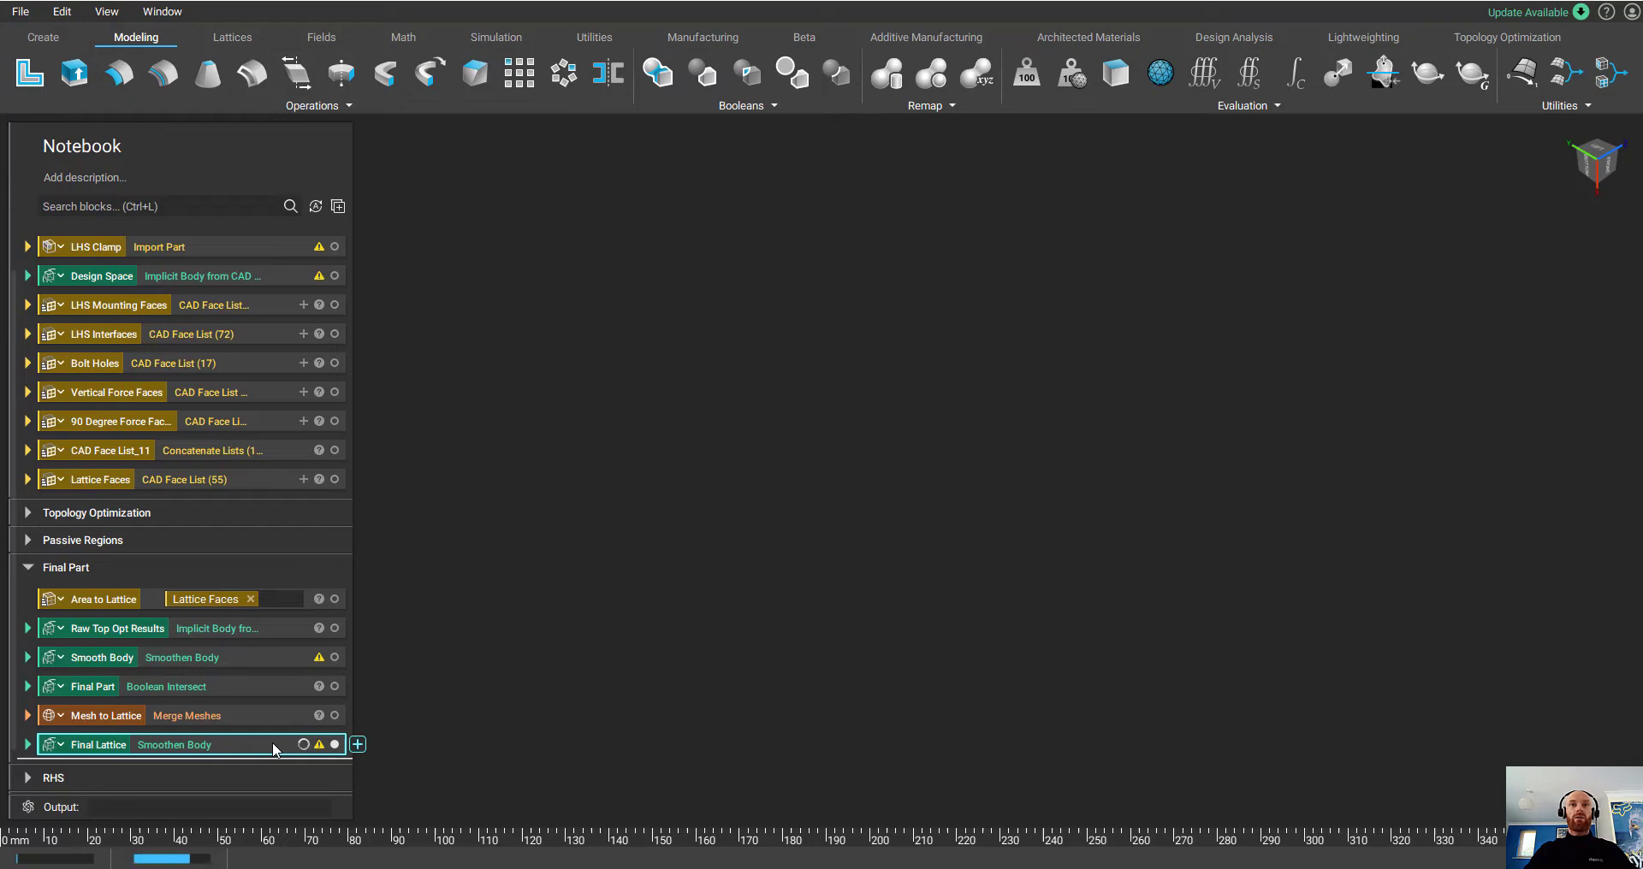
{"action": "left_click", "coordinate": [597, 585]}
{"action": "right_click_drag", "start_coordinate": [597, 585], "coordinate": [654, 479]}
{"action": "left_click", "coordinate": [1595, 158]}
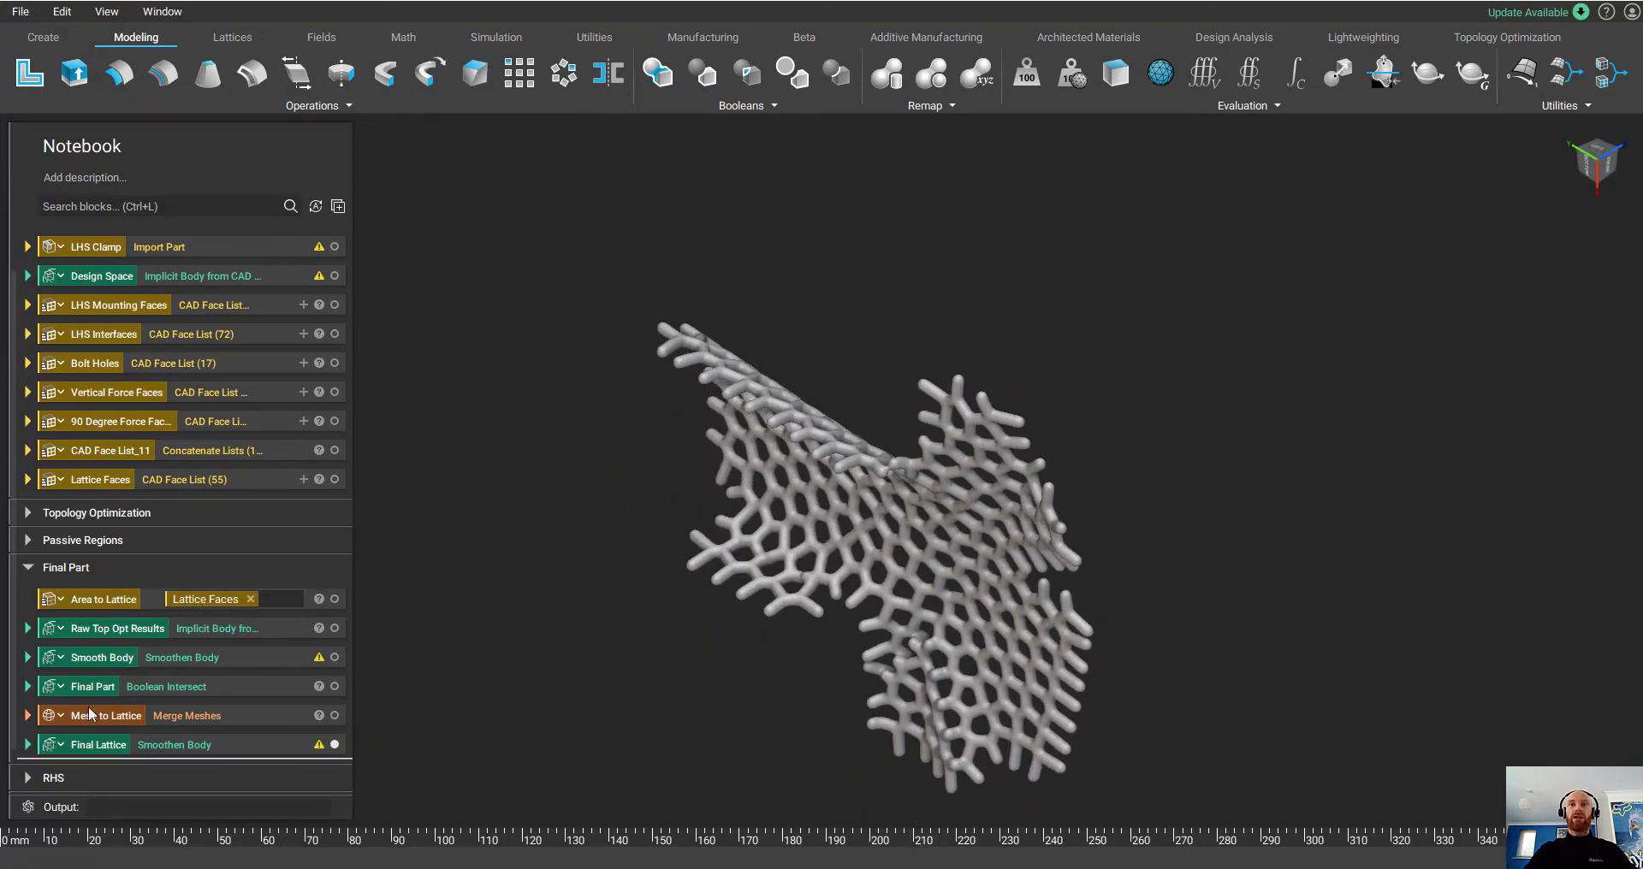
- Add the Final Lattice body to the Boolean Union list inside Final Part and examine the combined part
{"action": "left_click", "coordinate": [28, 687]}
{"action": "scroll", "coordinate": [122, 651], "scroll_direction": "down", "scroll_amount": 3}
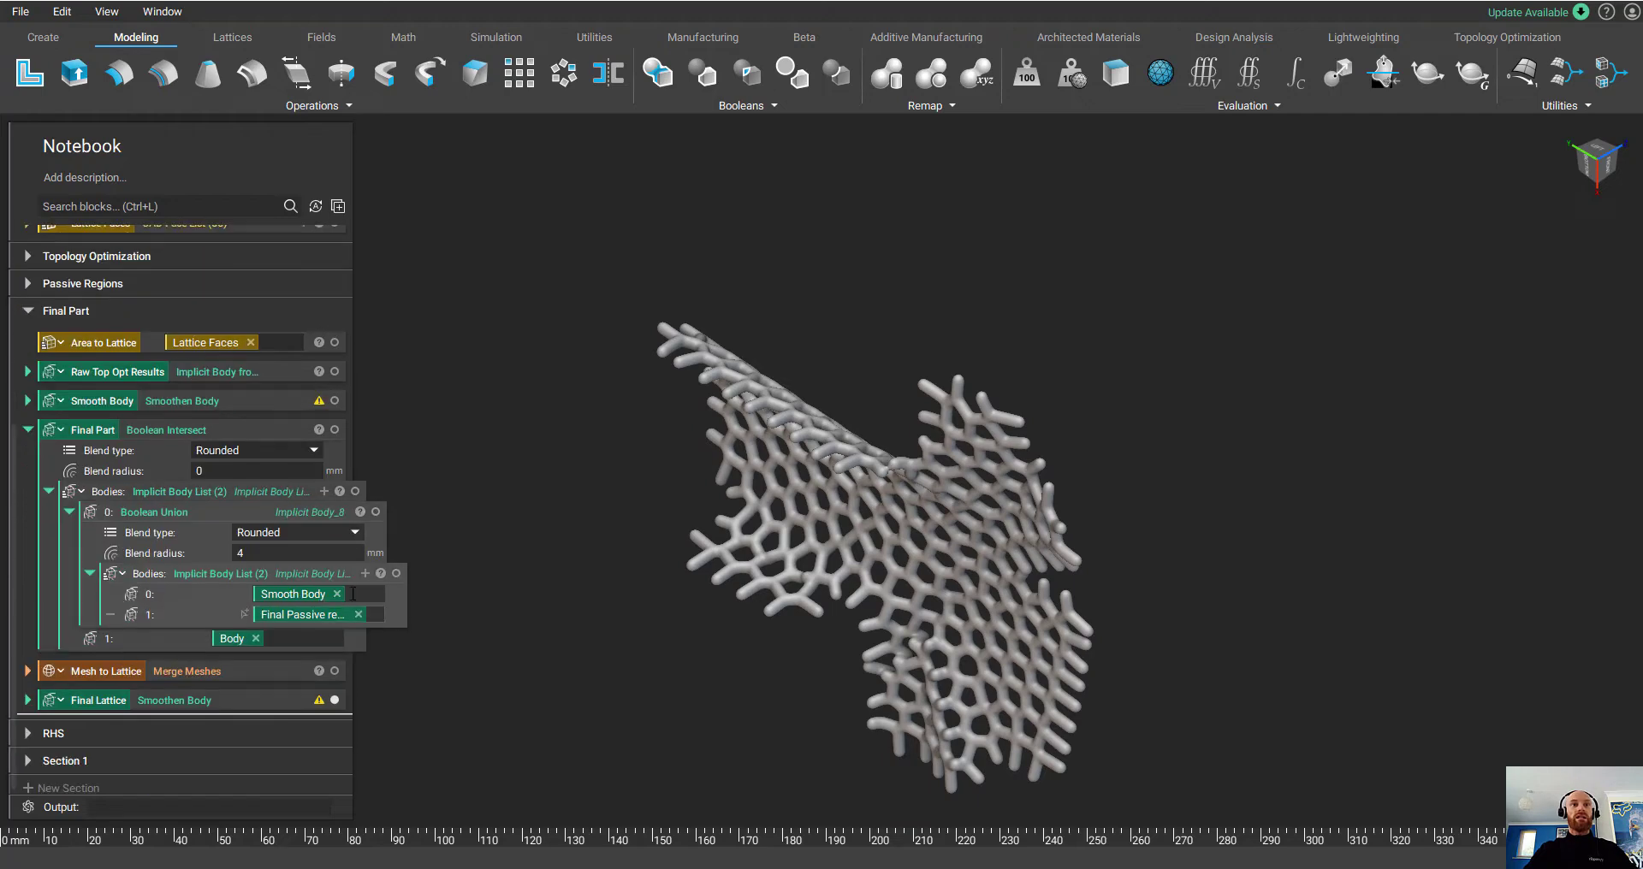
{"action": "left_click_drag", "start_coordinate": [98, 720], "coordinate": [291, 638]}
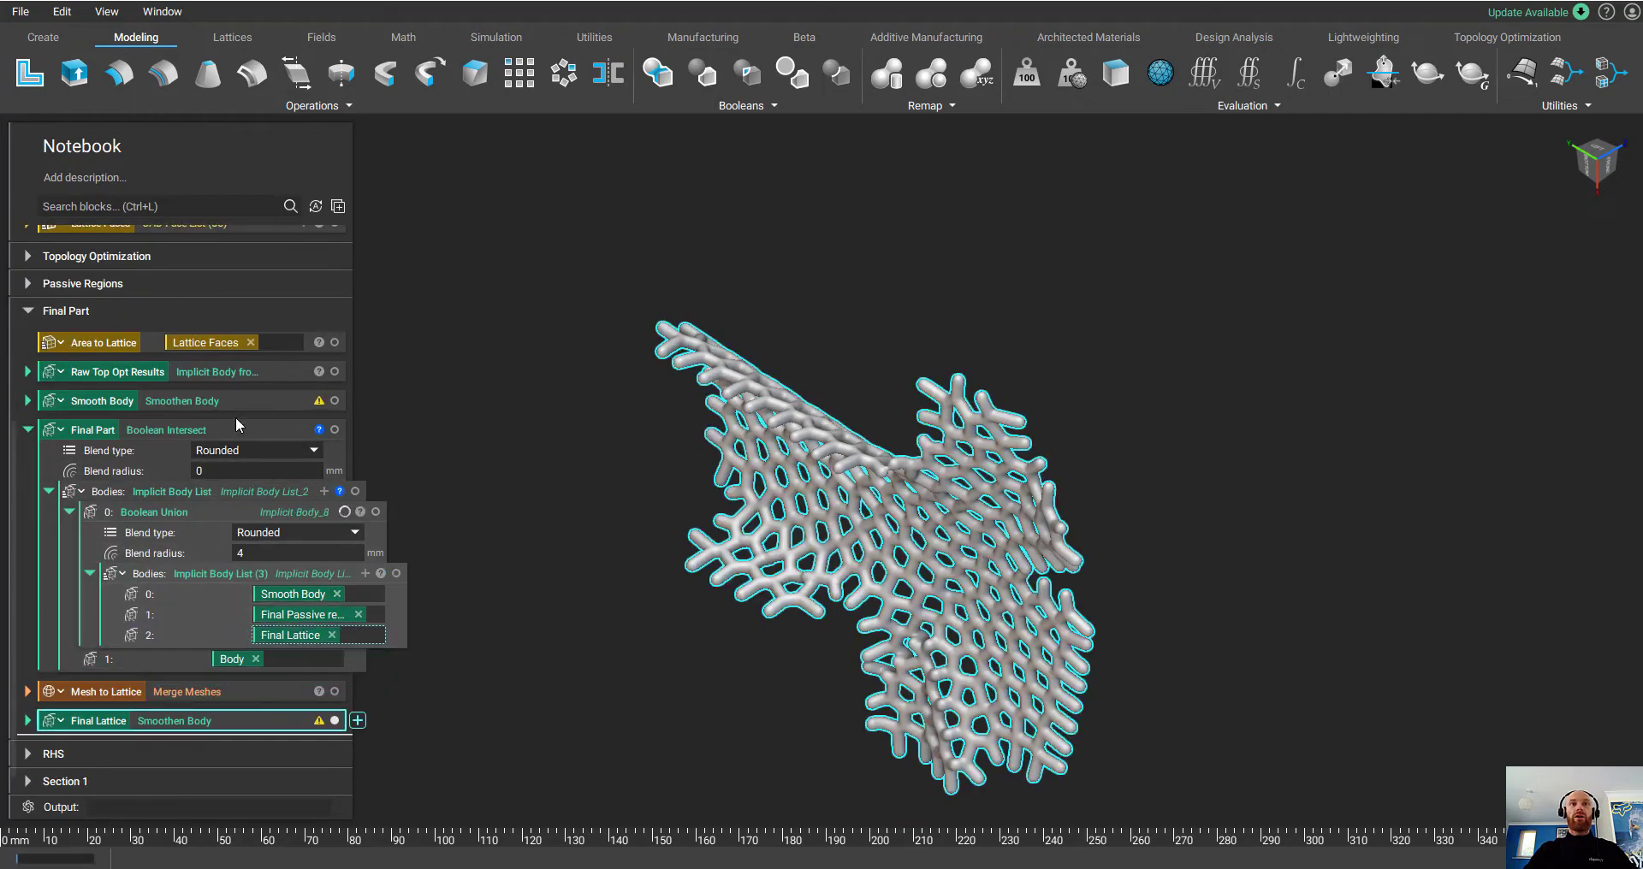
{"action": "left_click", "coordinate": [234, 423]}
{"action": "double_click", "coordinate": [270, 429]}
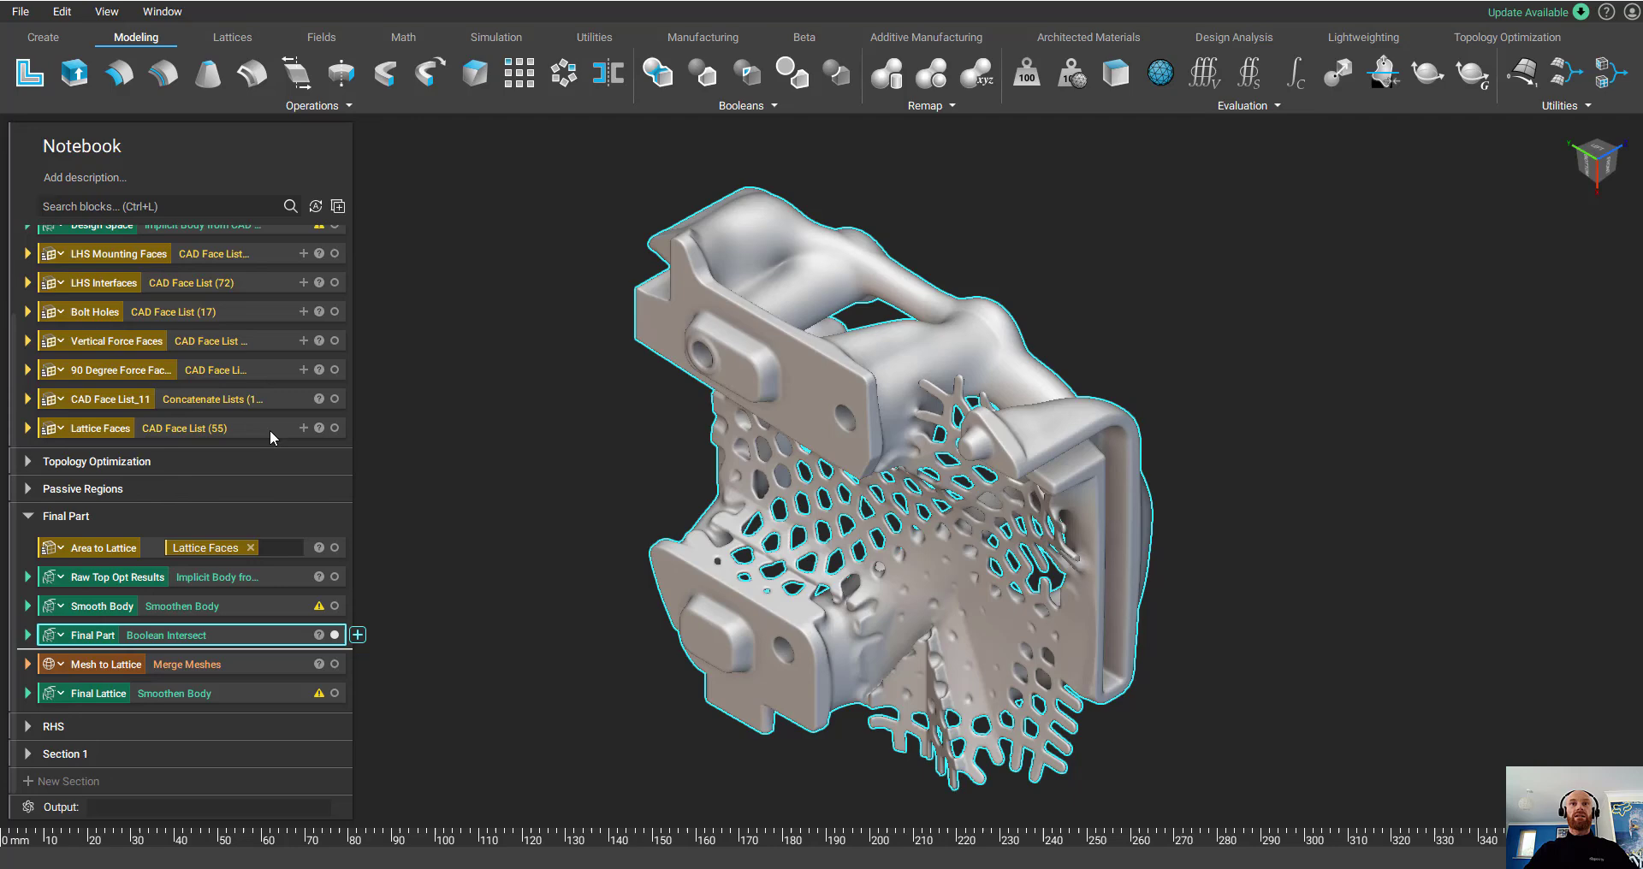
{"action": "left_click", "coordinate": [402, 404]}
{"action": "mouse_move", "coordinate": [1087, 639]}
{"action": "right_mouse_down"}
{"action": "mouse_move", "coordinate": [1236, 488]}
{"action": "mouse_move", "coordinate": [1173, 429]}
{"action": "mouse_move", "coordinate": [850, 448]}
{"action": "mouse_move", "coordinate": [385, 414]}
{"action": "mouse_move", "coordinate": [767, 415]}
{"action": "mouse_move", "coordinate": [1185, 448]}
{"action": "mouse_move", "coordinate": [1369, 414]}
{"action": "right_mouse_up"}
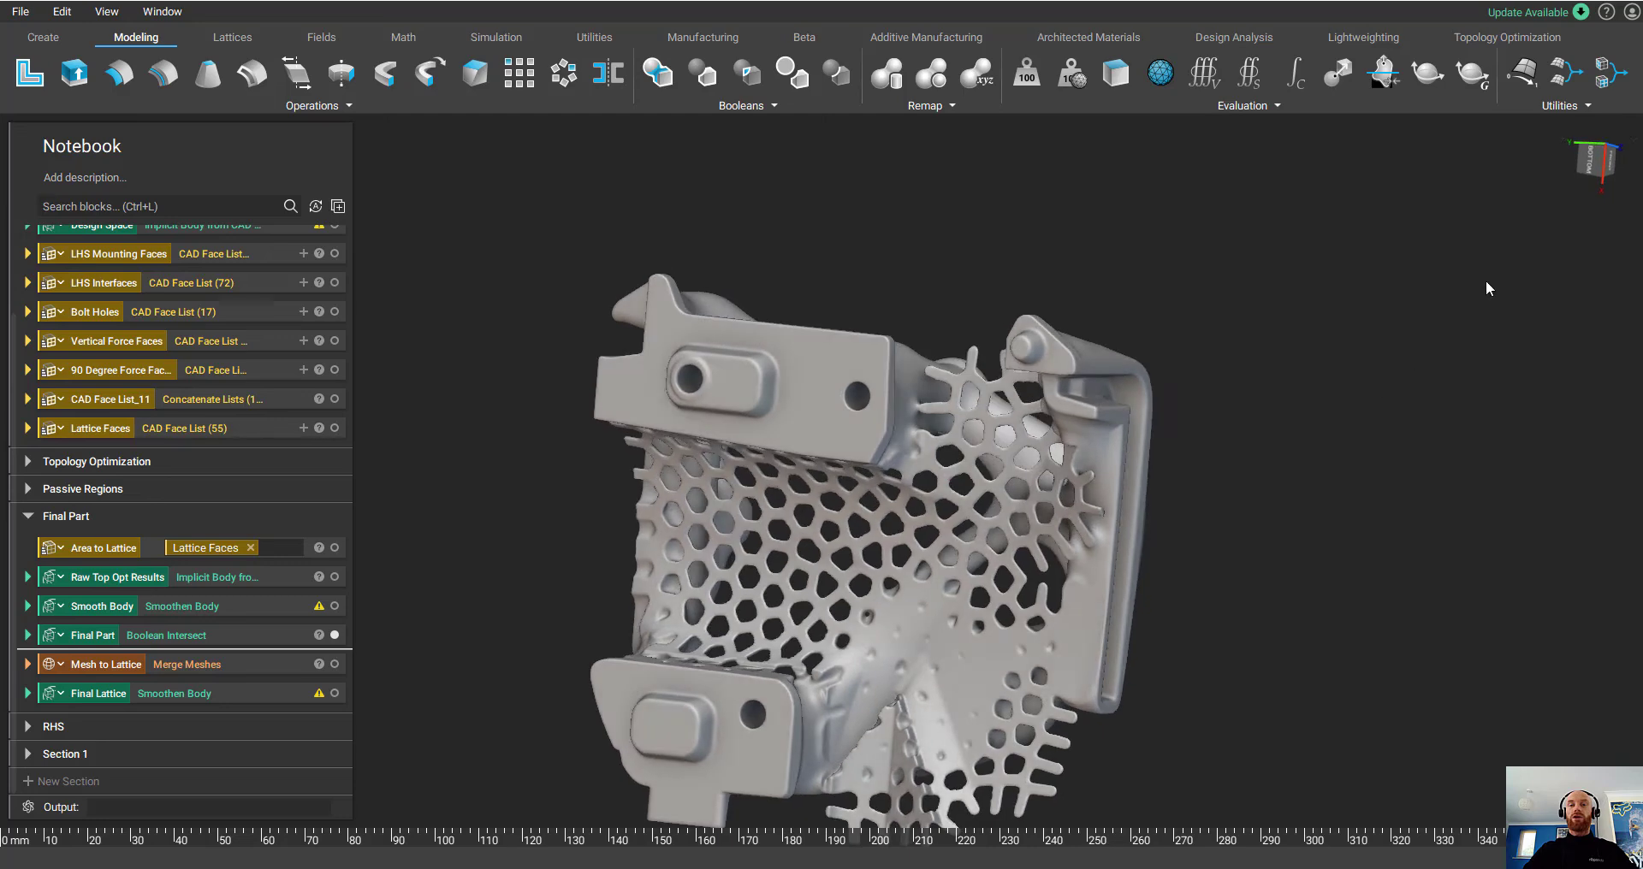
{"action": "left_click", "coordinate": [1604, 150]}
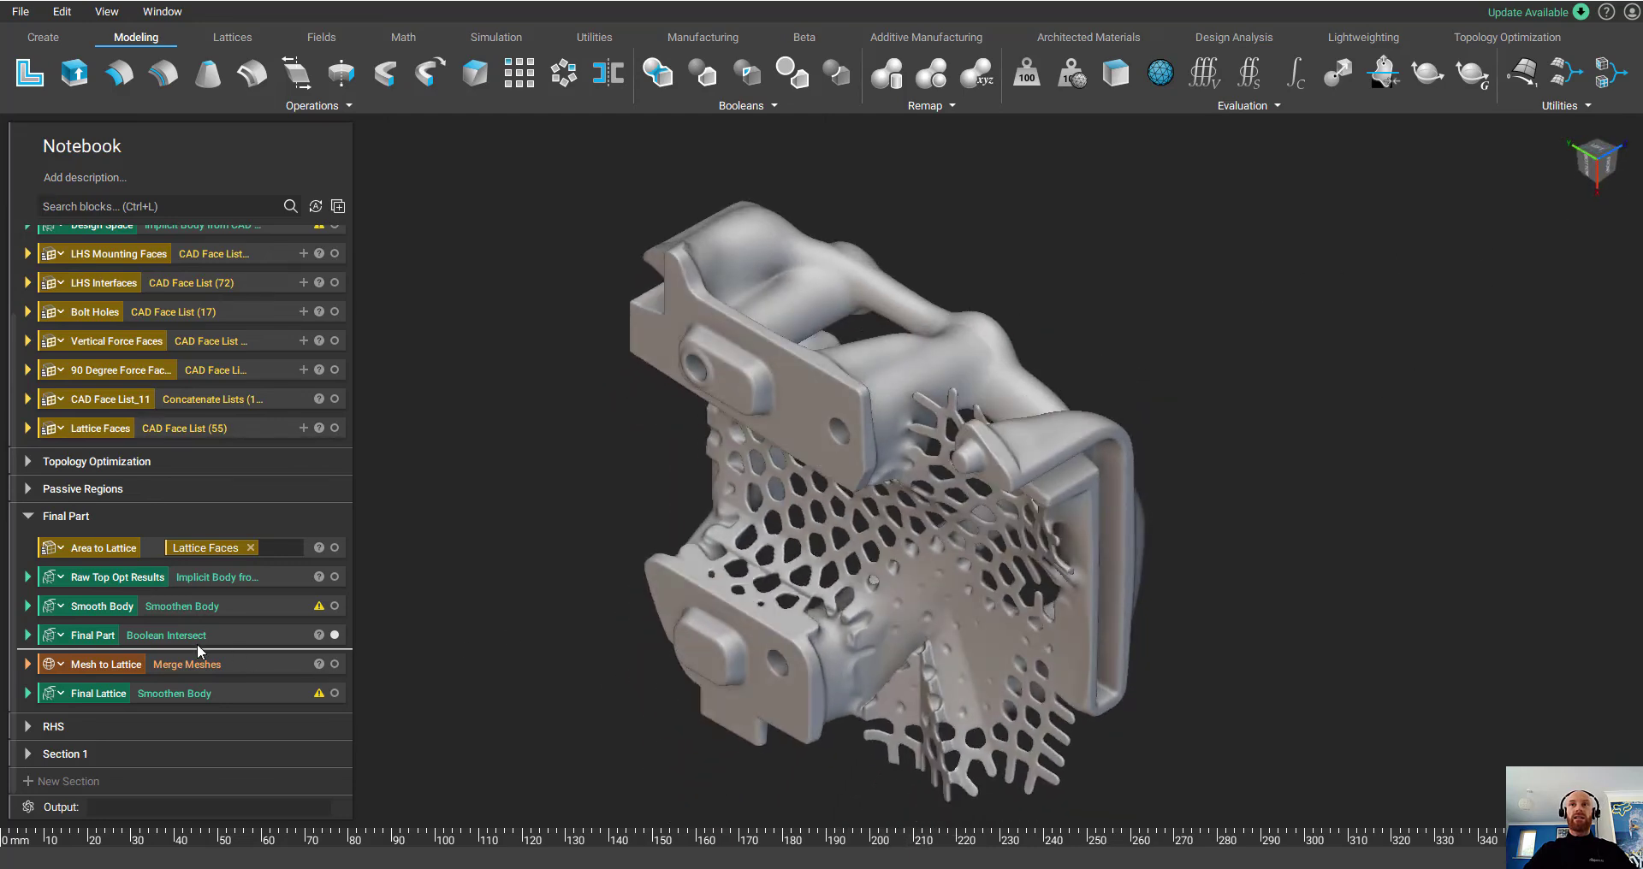
- Clear Design Space from the Body variable of the Topology Optimization section and move the variable into the notebook inputs
{"action": "scroll", "coordinate": [178, 660], "scroll_direction": "up", "scroll_amount": 2}
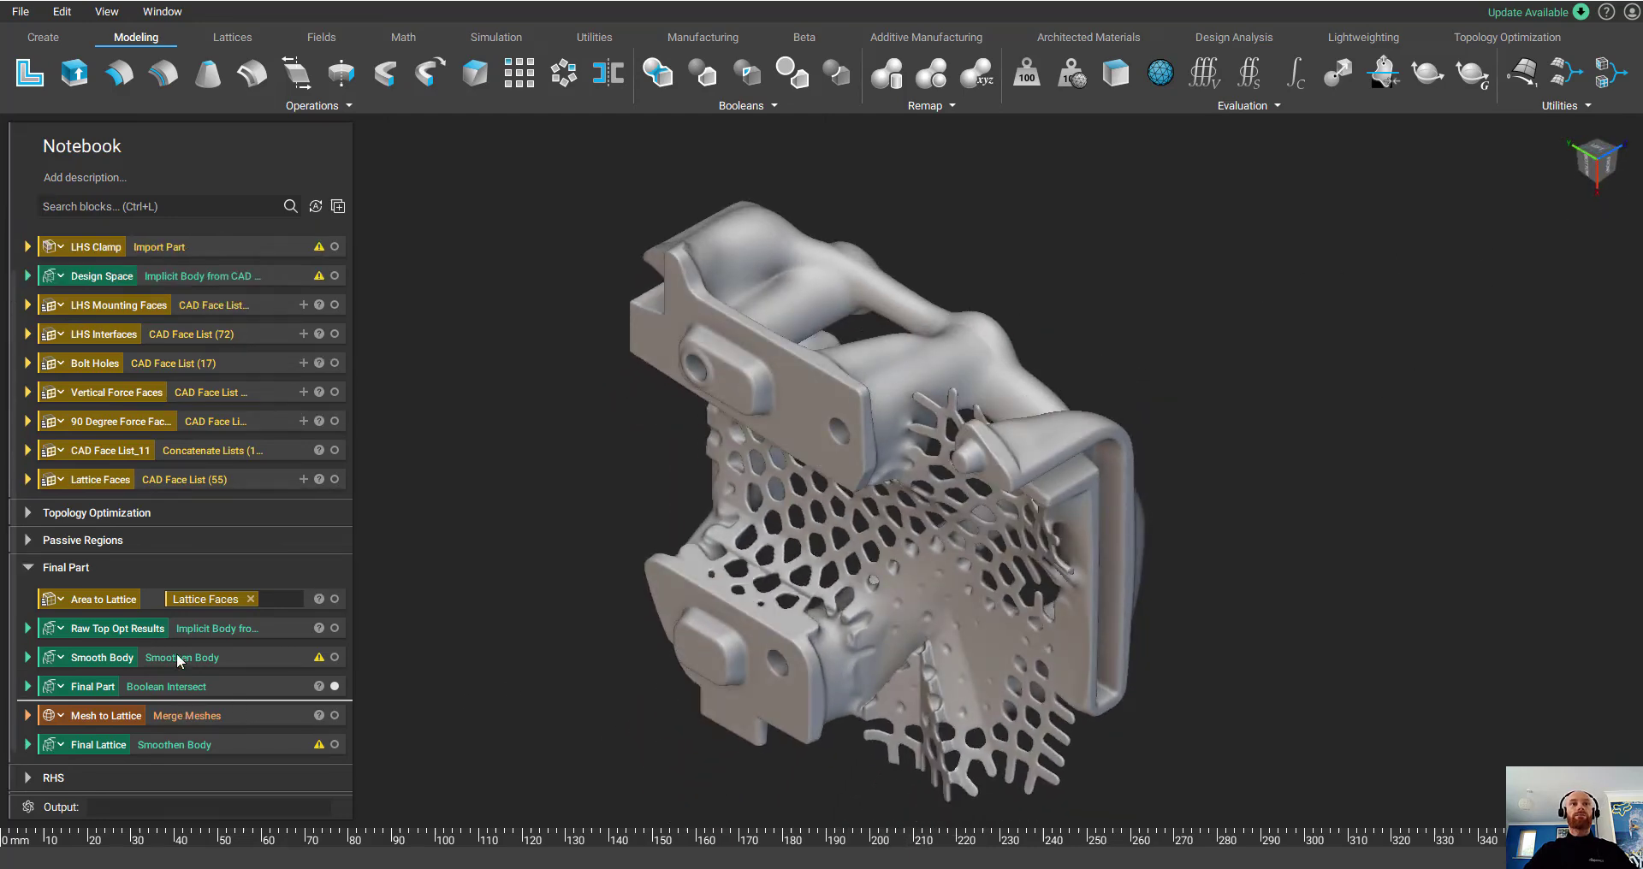
{"action": "left_click", "coordinate": [27, 267]}
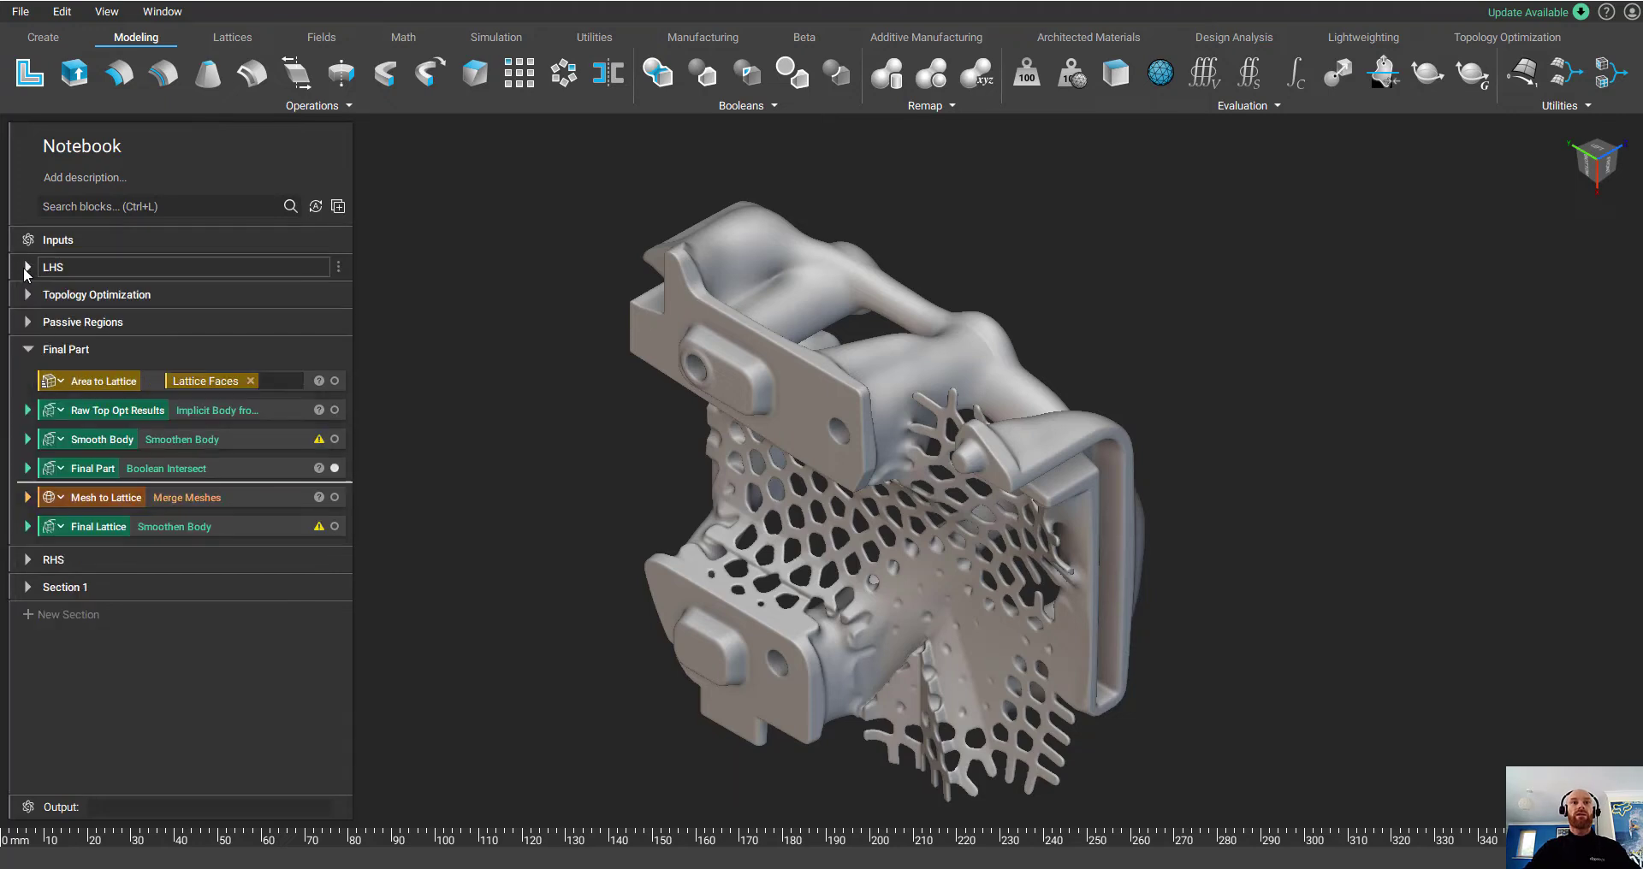
{"action": "left_click", "coordinate": [27, 294]}
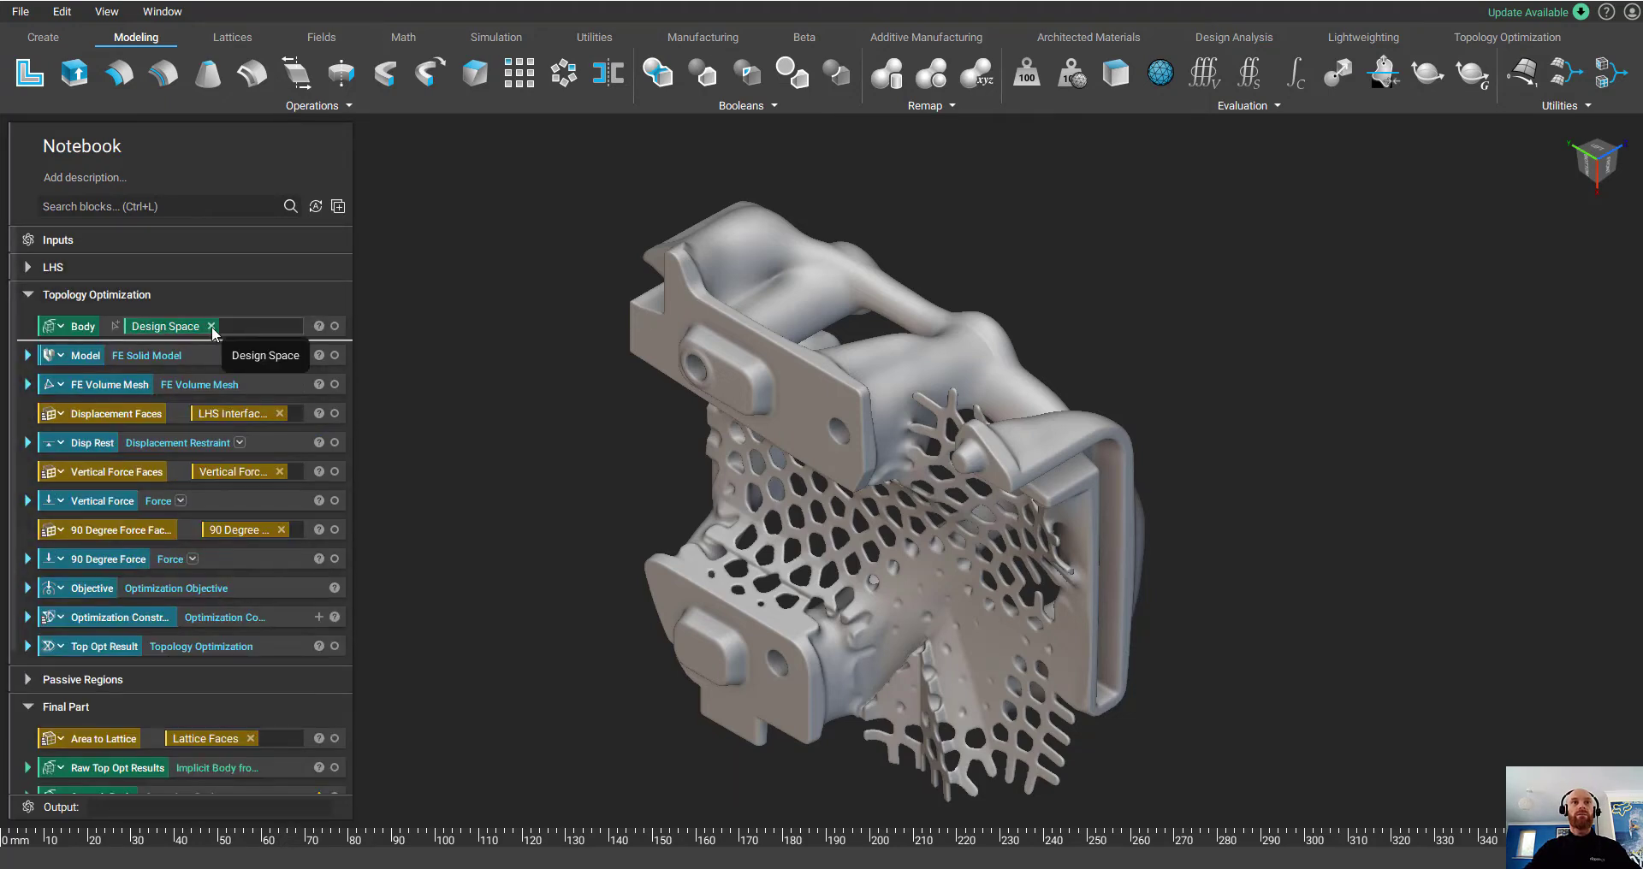
{"action": "left_click", "coordinate": [211, 326]}
{"action": "left_click_drag", "start_coordinate": [83, 326], "coordinate": [94, 243]}
- Clear the displacement, vertical force and 90 degree force face variables and move them, with Passive Regions and Area to Lattice, into the notebook inputs
{"action": "left_click_drag", "start_coordinate": [147, 423], "coordinate": [157, 283]}
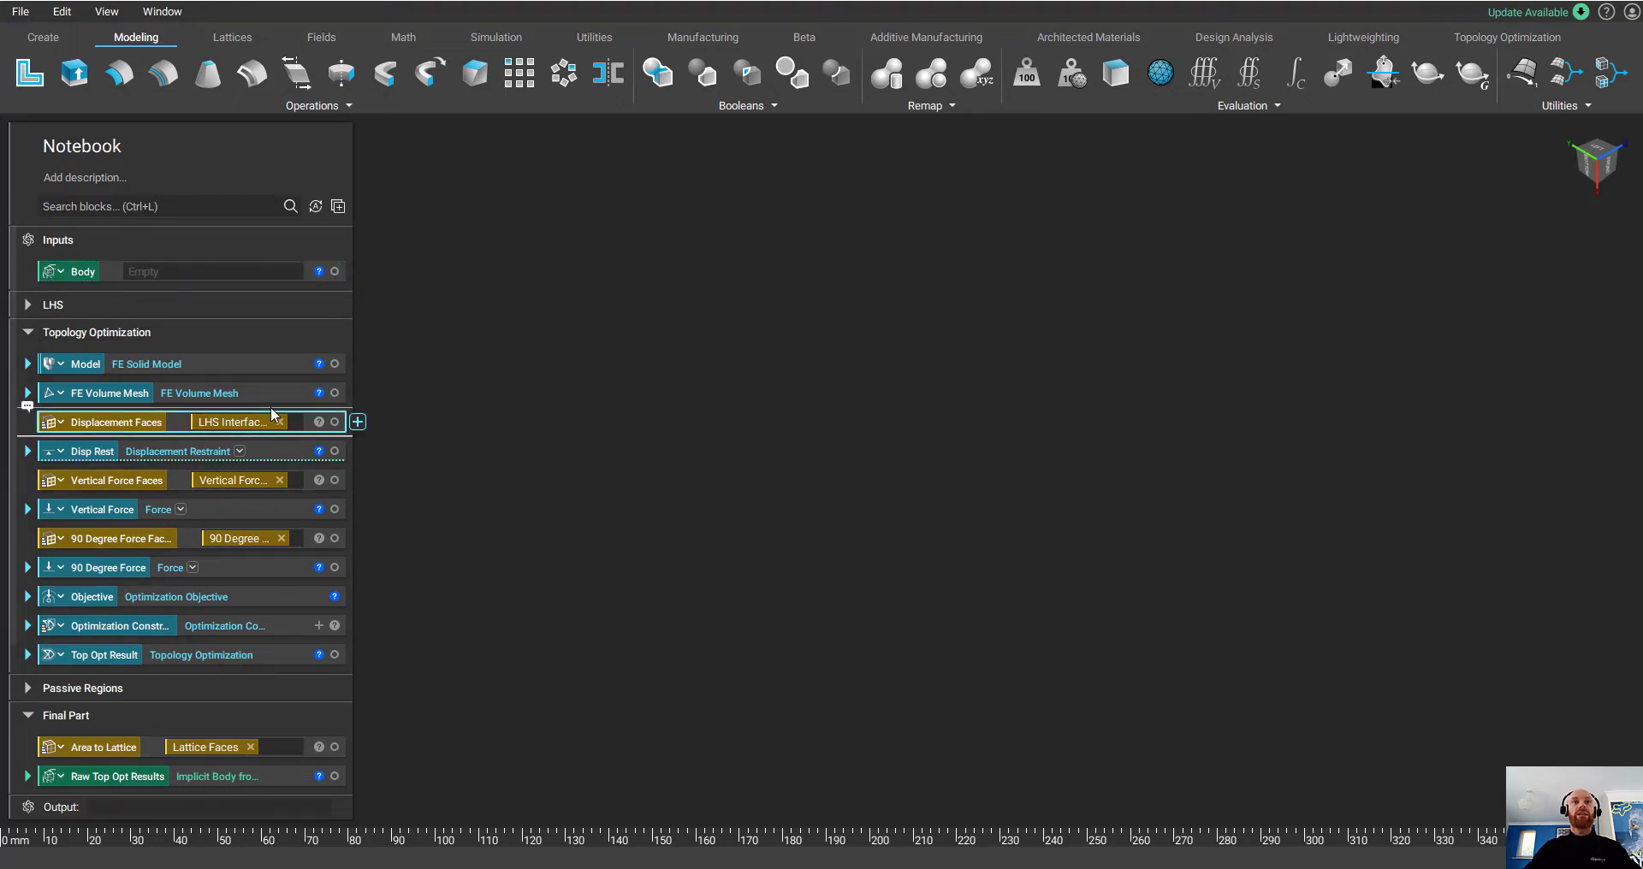
{"action": "left_click", "coordinate": [279, 422]}
{"action": "left_click", "coordinate": [280, 481]}
{"action": "left_click", "coordinate": [281, 535]}
{"action": "left_click_drag", "start_coordinate": [150, 422], "coordinate": [158, 287]}
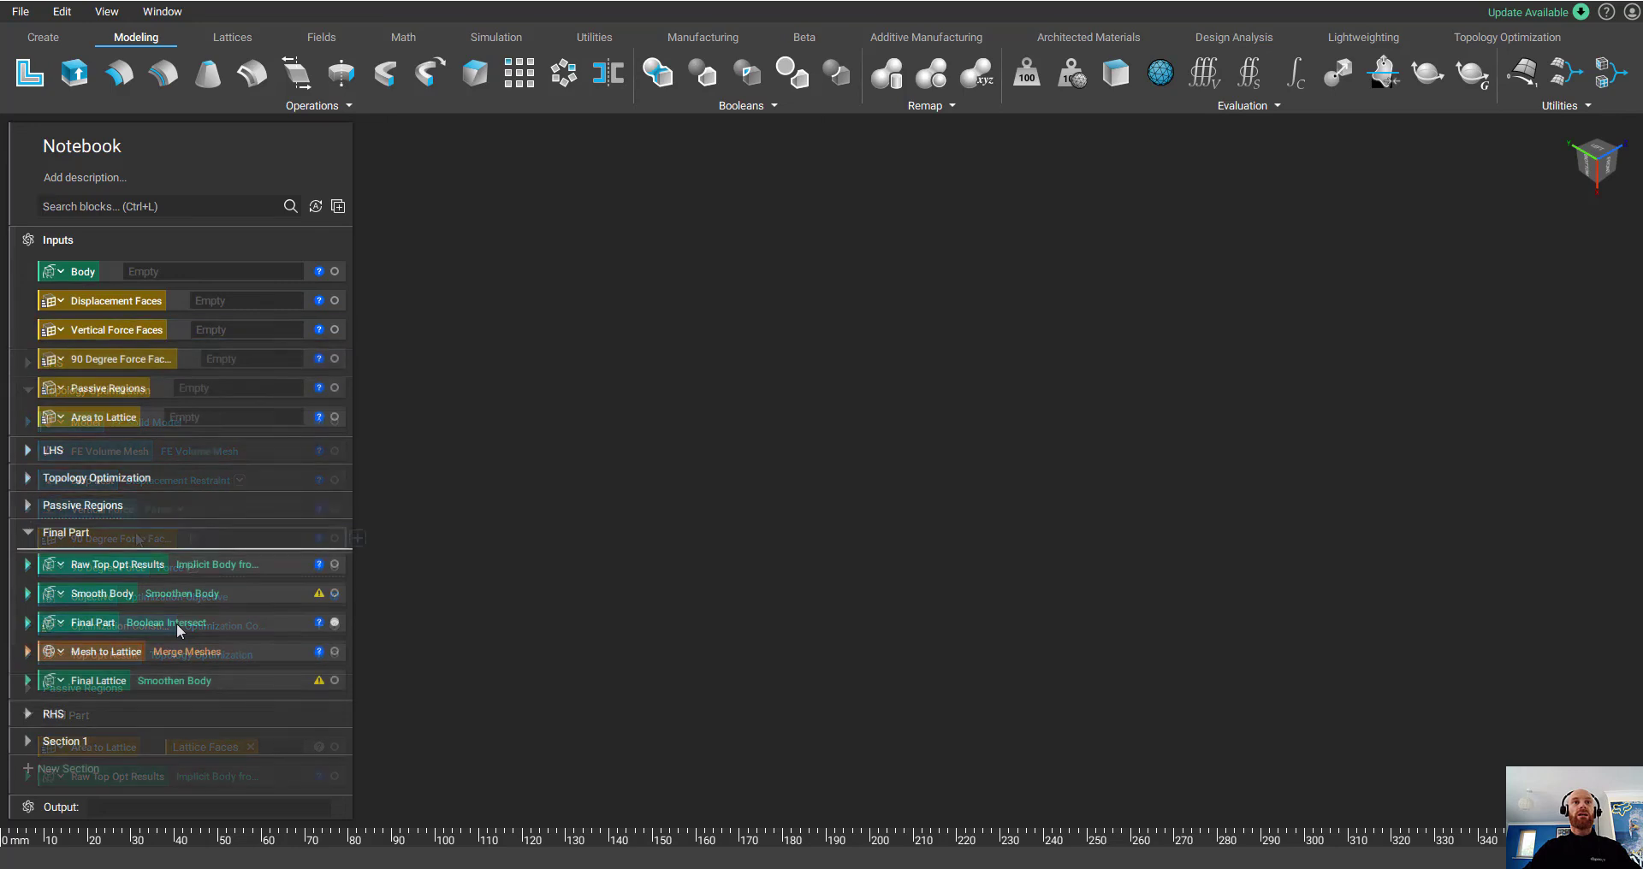
- Set Final Part as the notebook output and rename the notebook "Custom Block - Lightweight"
{"action": "left_click_drag", "start_coordinate": [176, 623], "coordinate": [179, 808]}
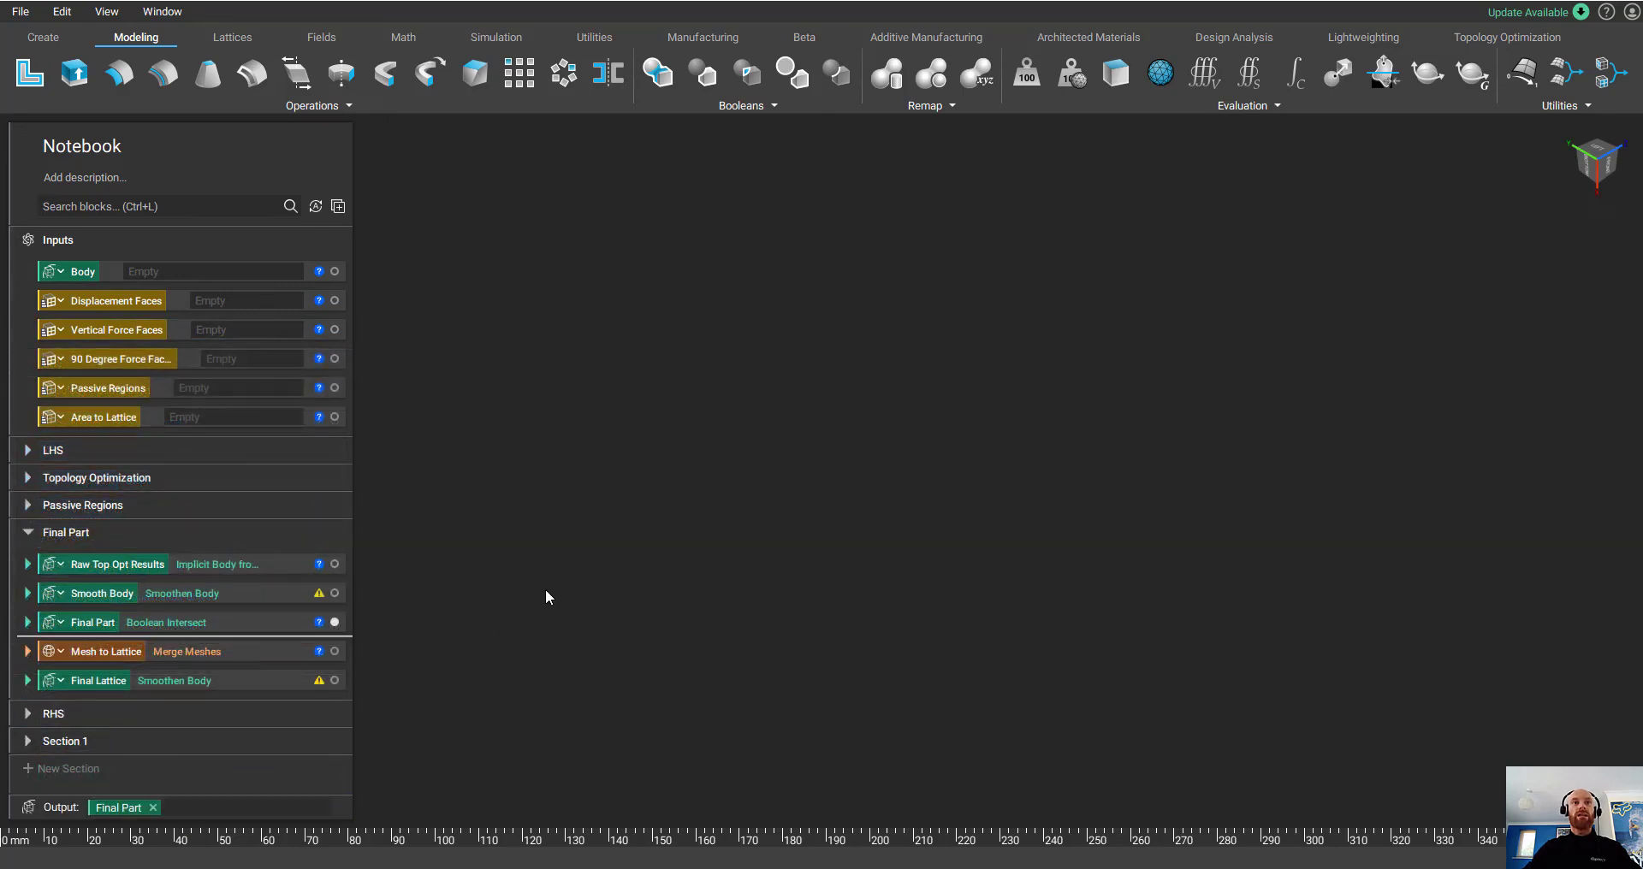
{"action": "double_click", "coordinate": [149, 146]}
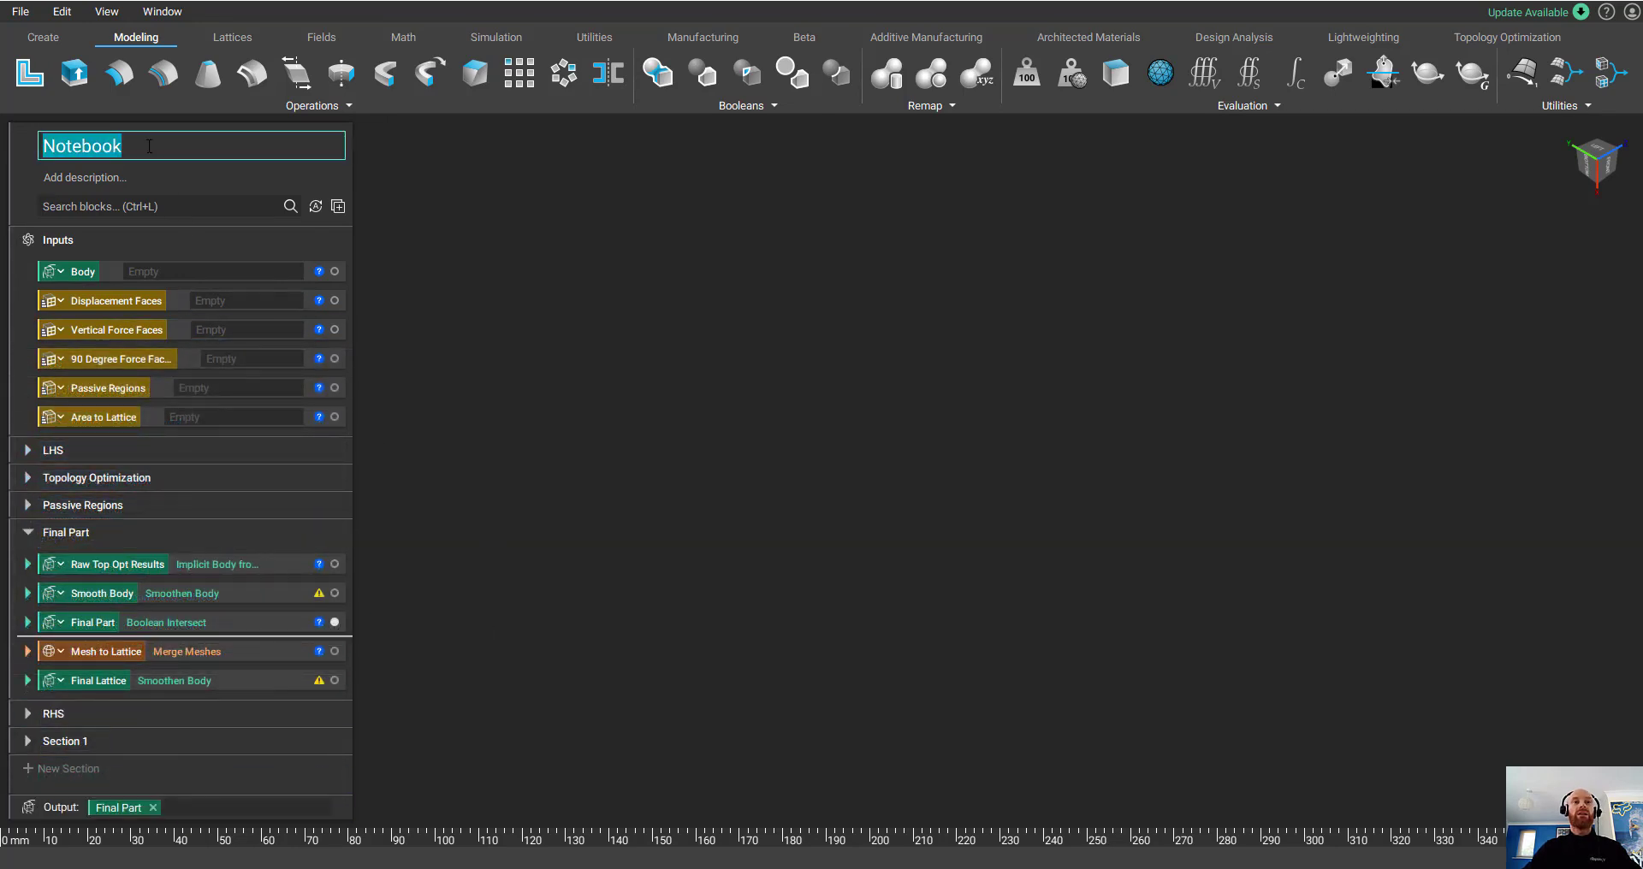
{"action": "type", "text": "Custom Block"}
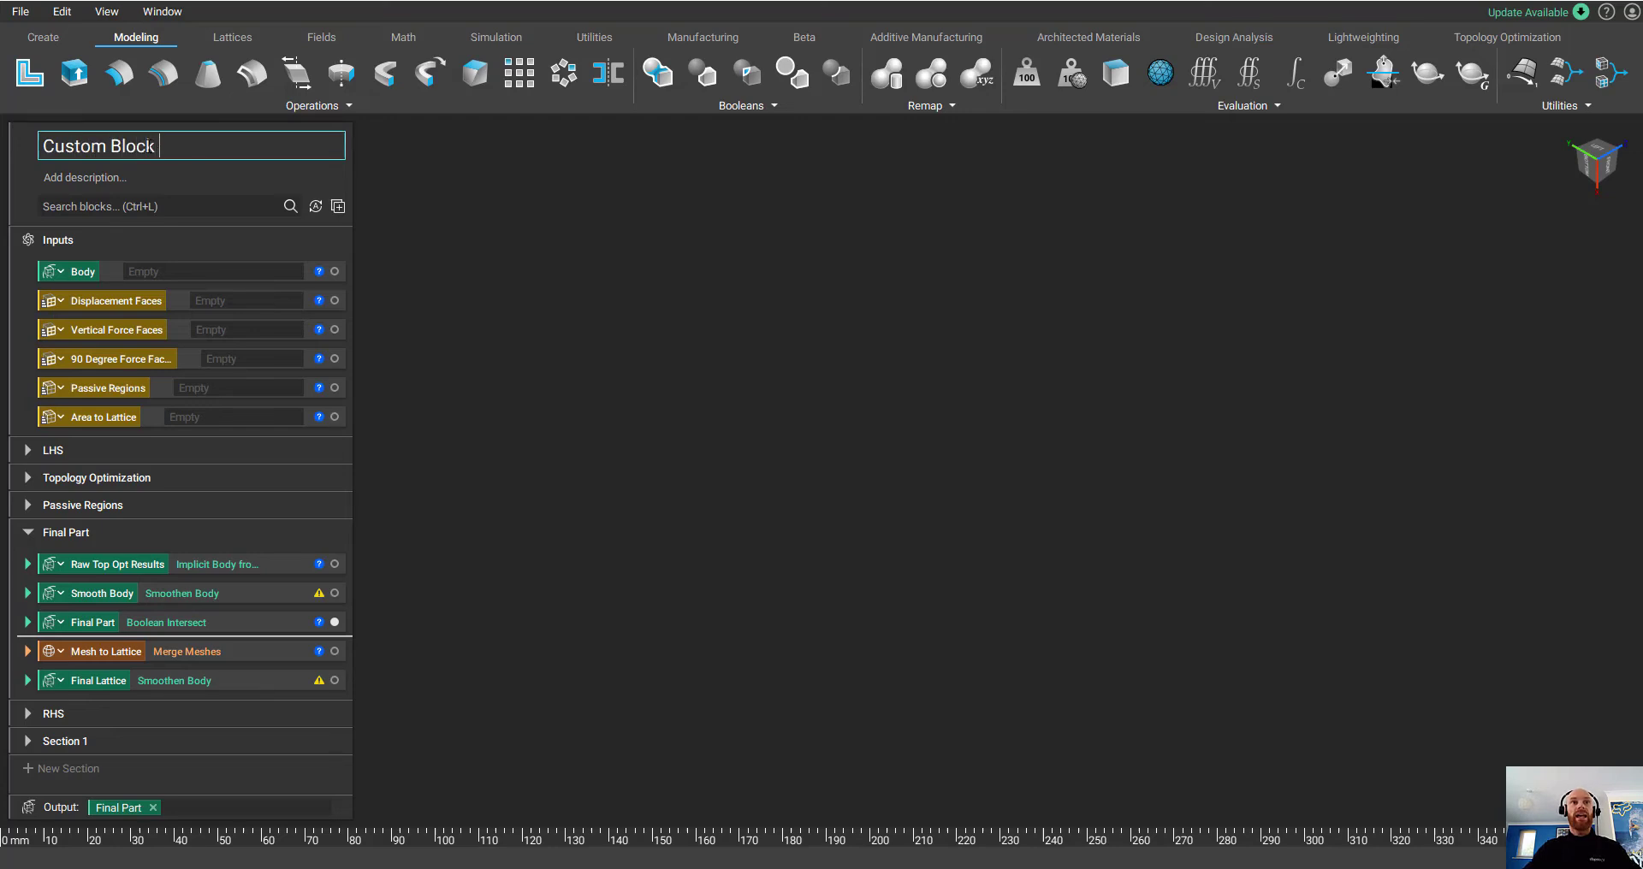
{"action": "type", "text": "ghtweight"}
{"action": "key", "text": "Return"}
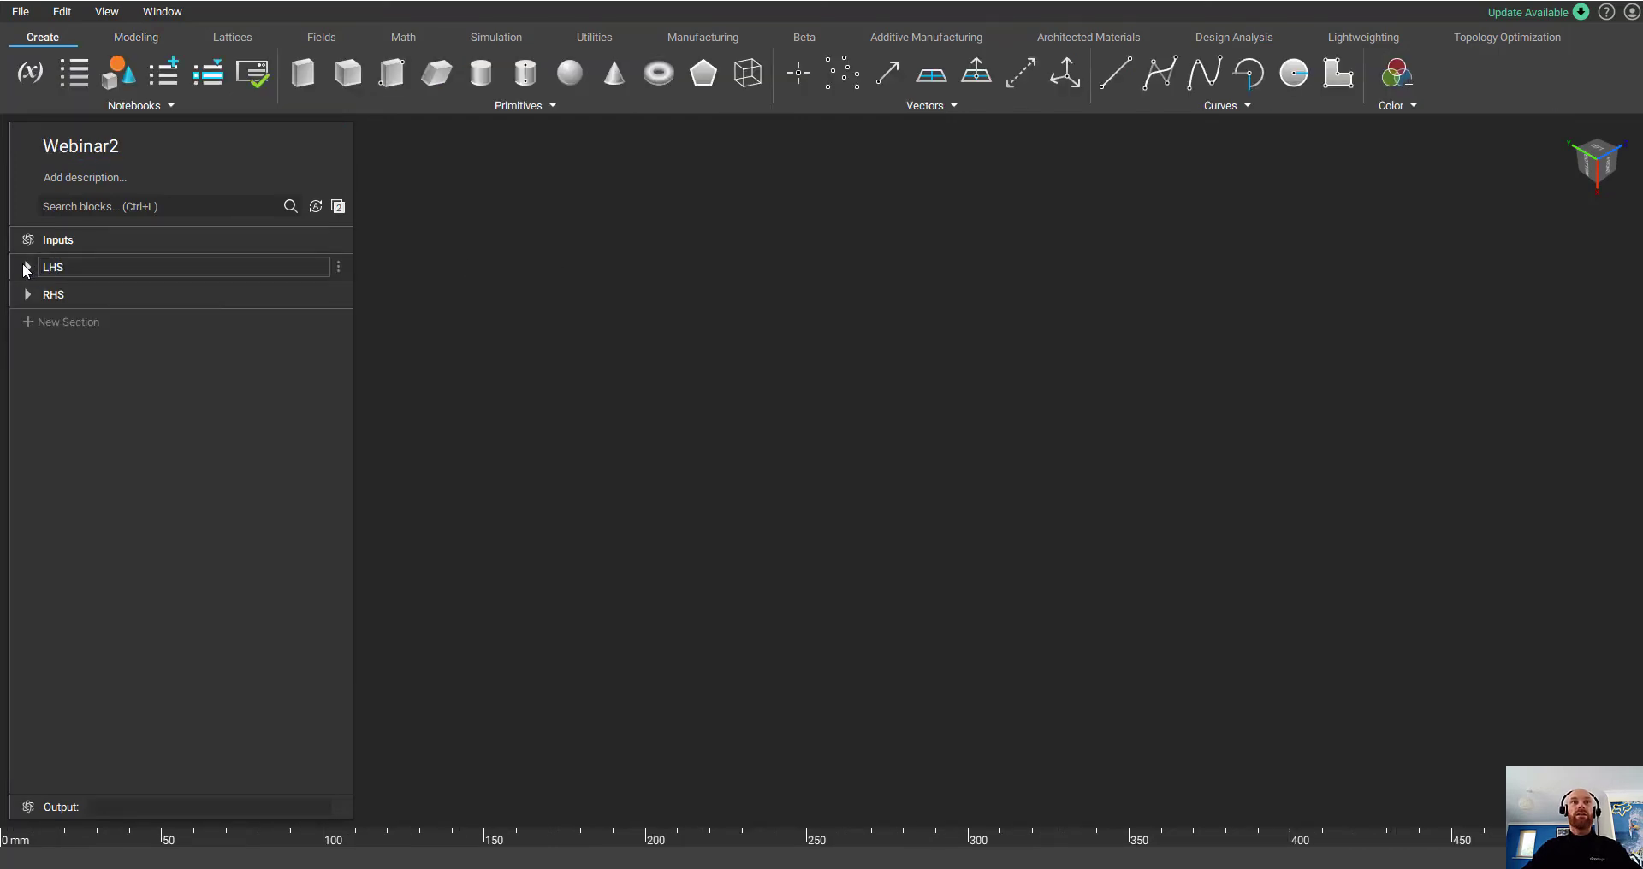
- In the Webinar2 notebook, expand the LHS and RHS sections and display both imported clamps
{"action": "left_click", "coordinate": [26, 268]}
{"action": "left_click", "coordinate": [335, 298]}
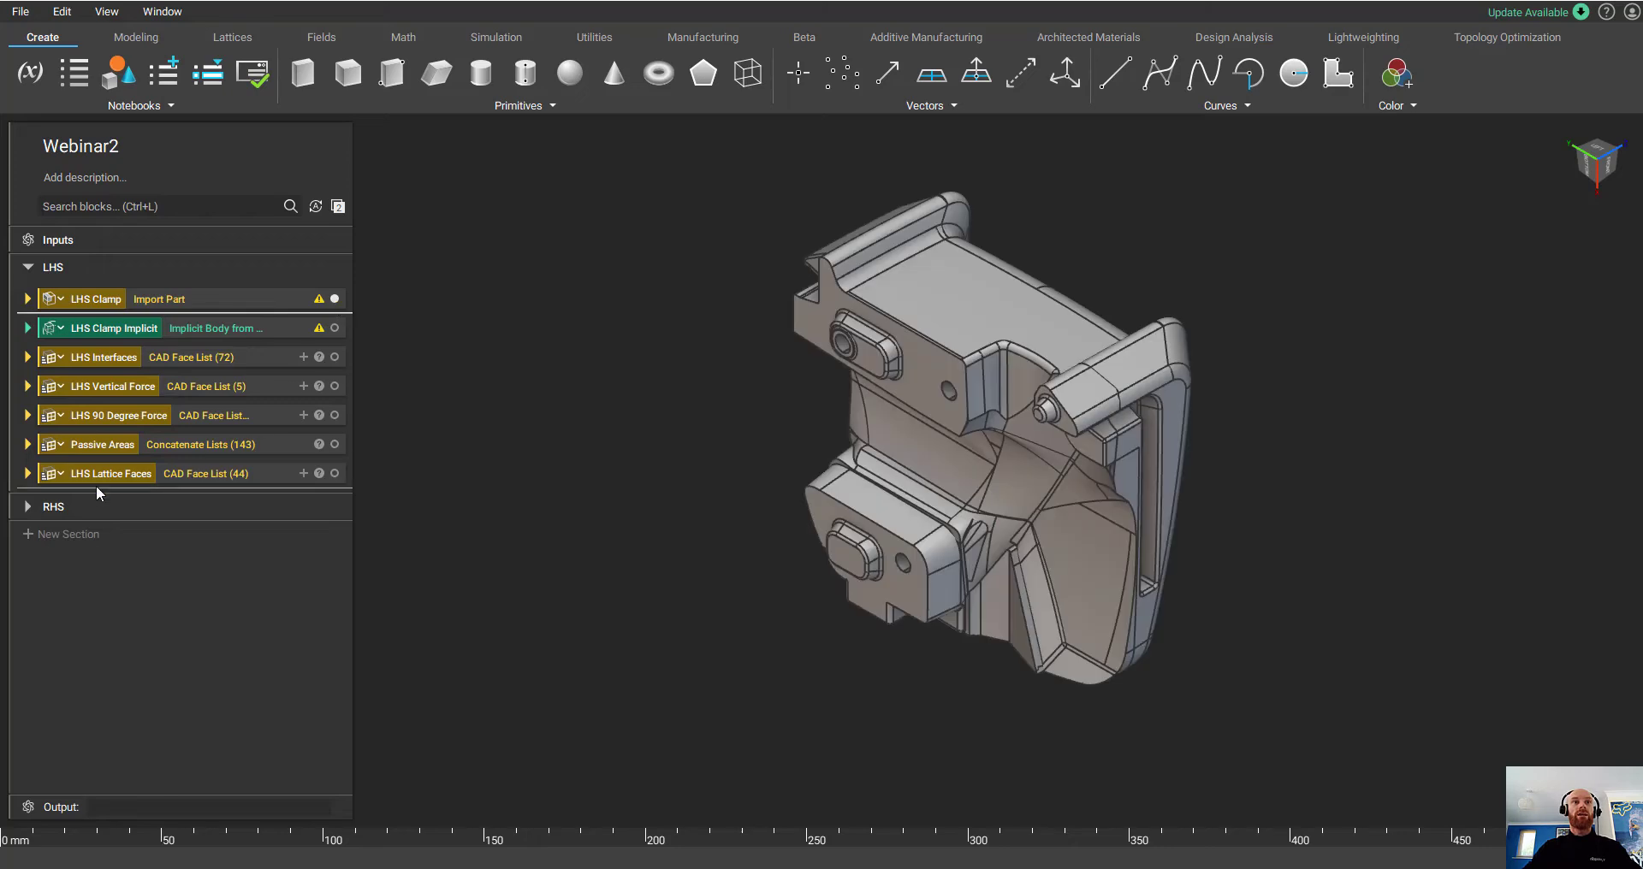
{"action": "left_click", "coordinate": [55, 506]}
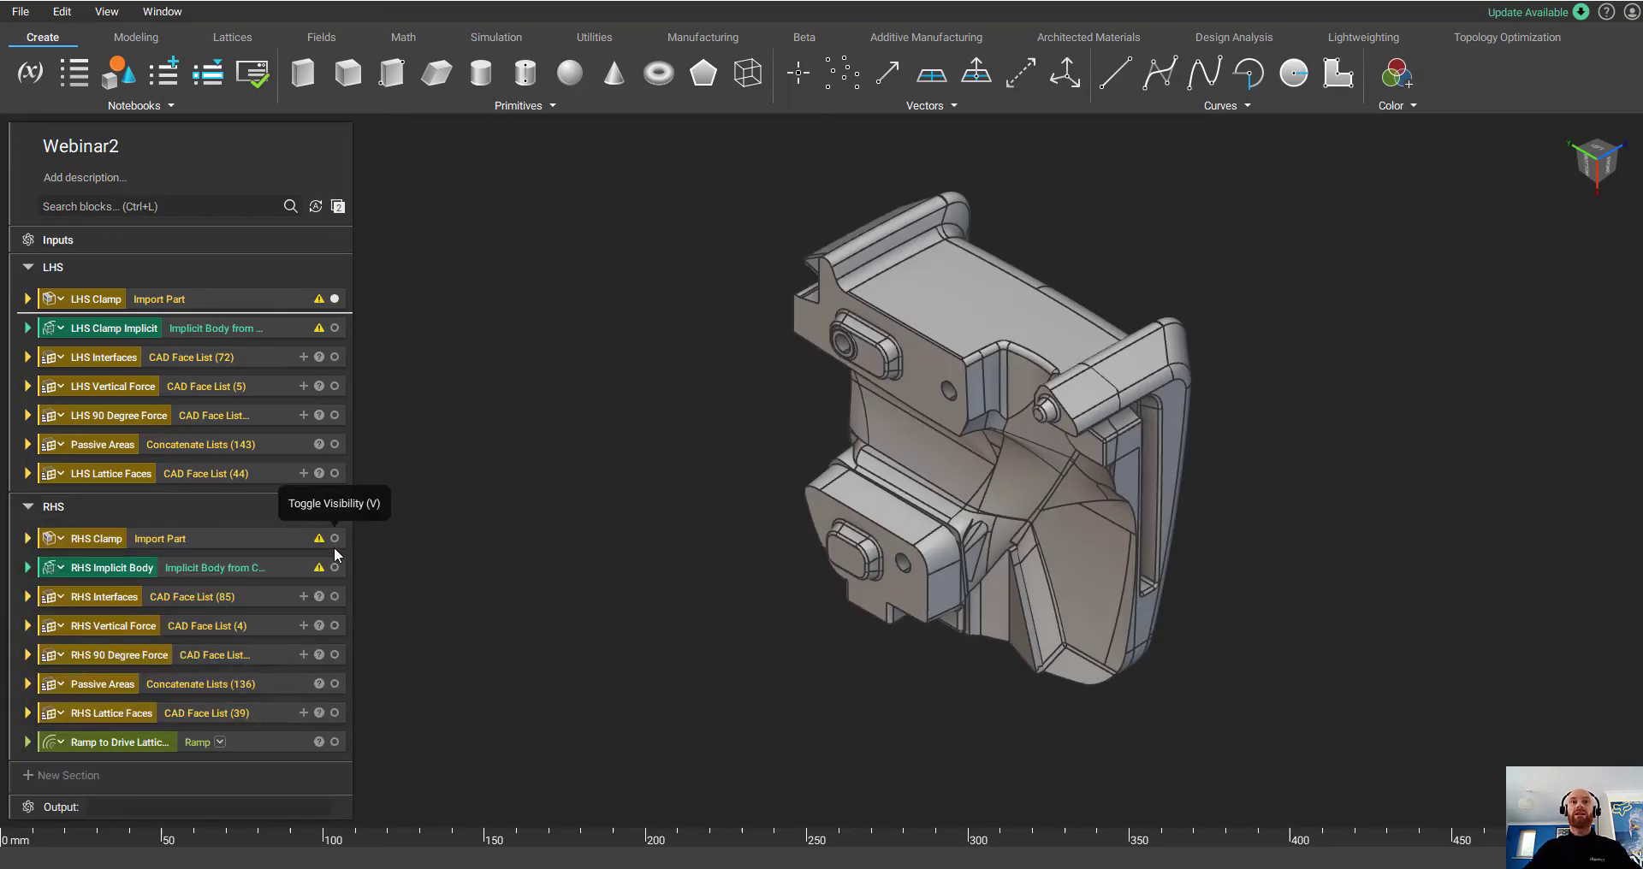
{"action": "left_click", "coordinate": [335, 538]}
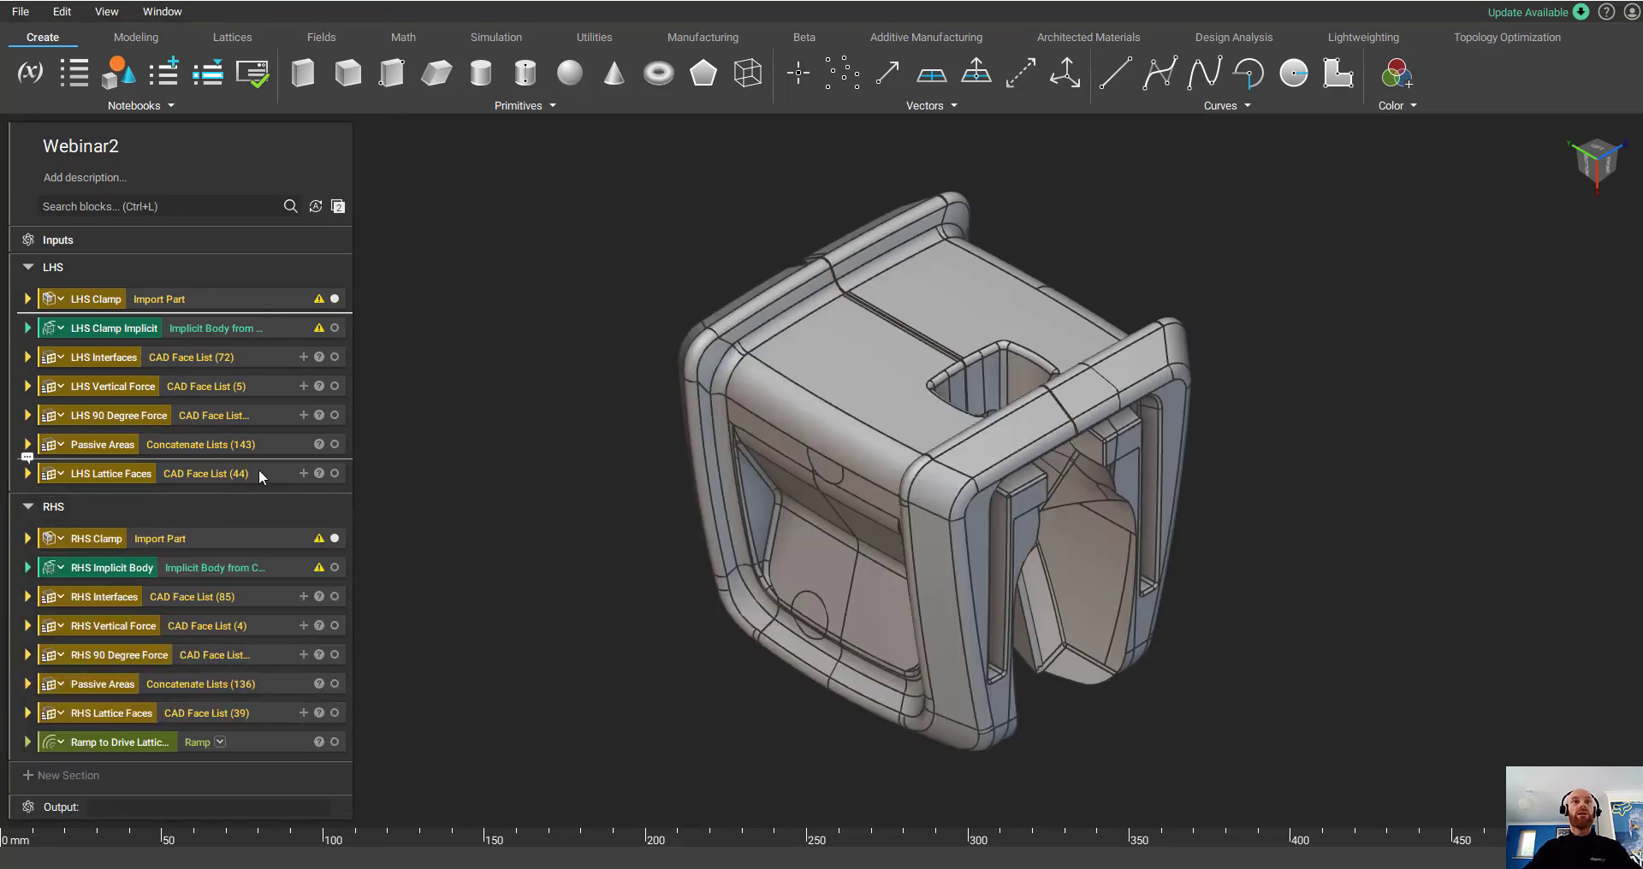
- Add the Custom Block - Lightweight at the end of the LHS section and paste a copy at the end of the RHS section
{"action": "left_click", "coordinate": [211, 208]}
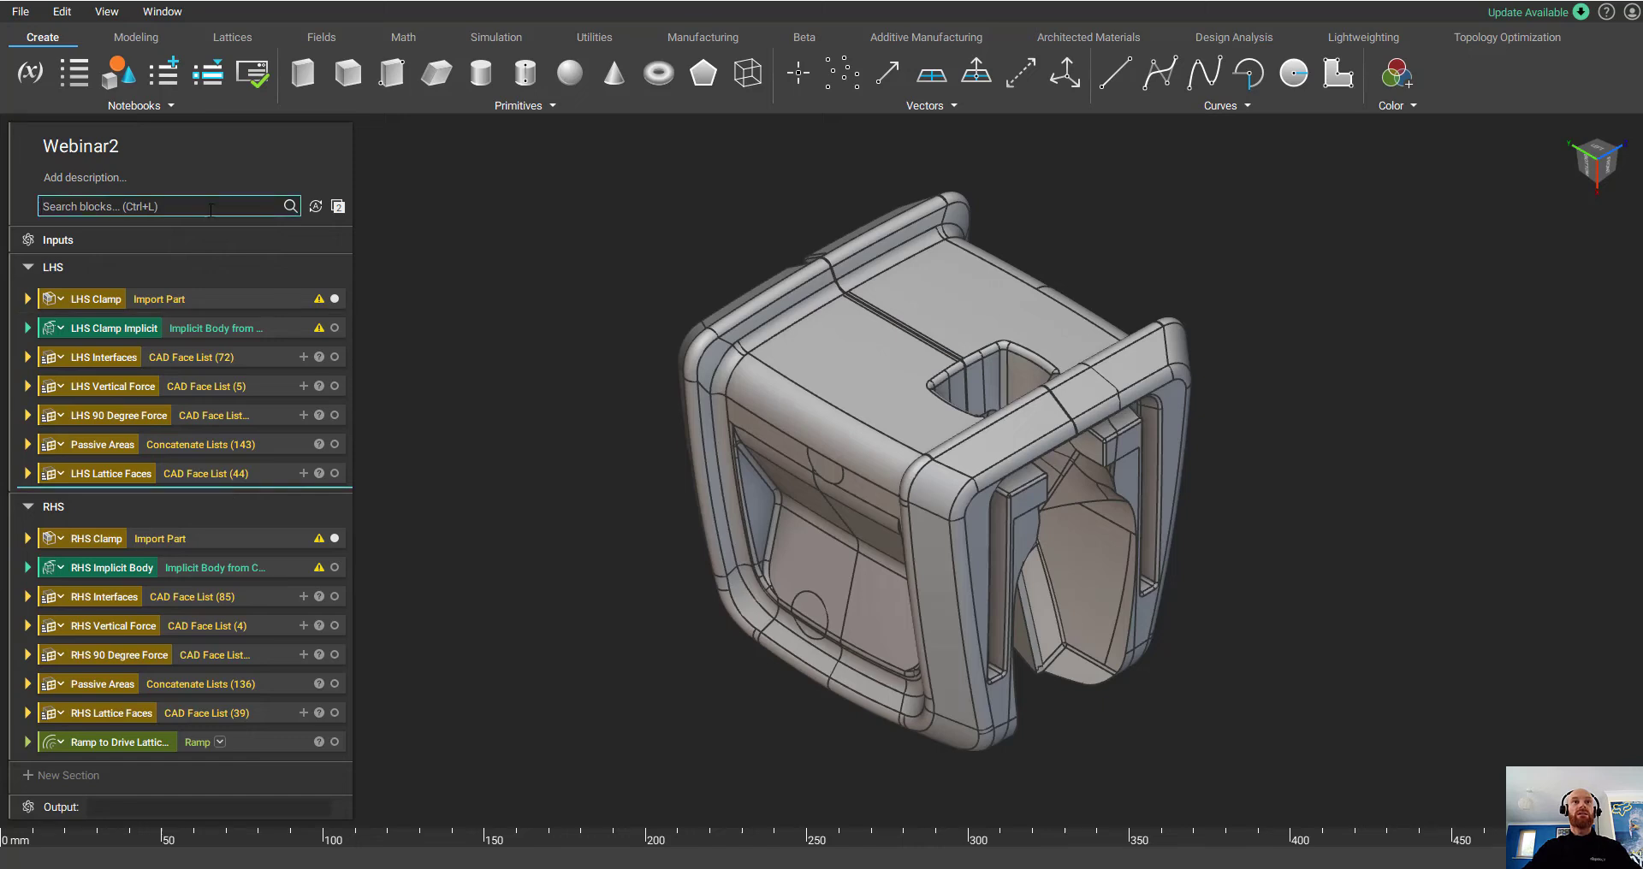
{"action": "type", "text": "cus"}
{"action": "left_click", "coordinate": [209, 220]}
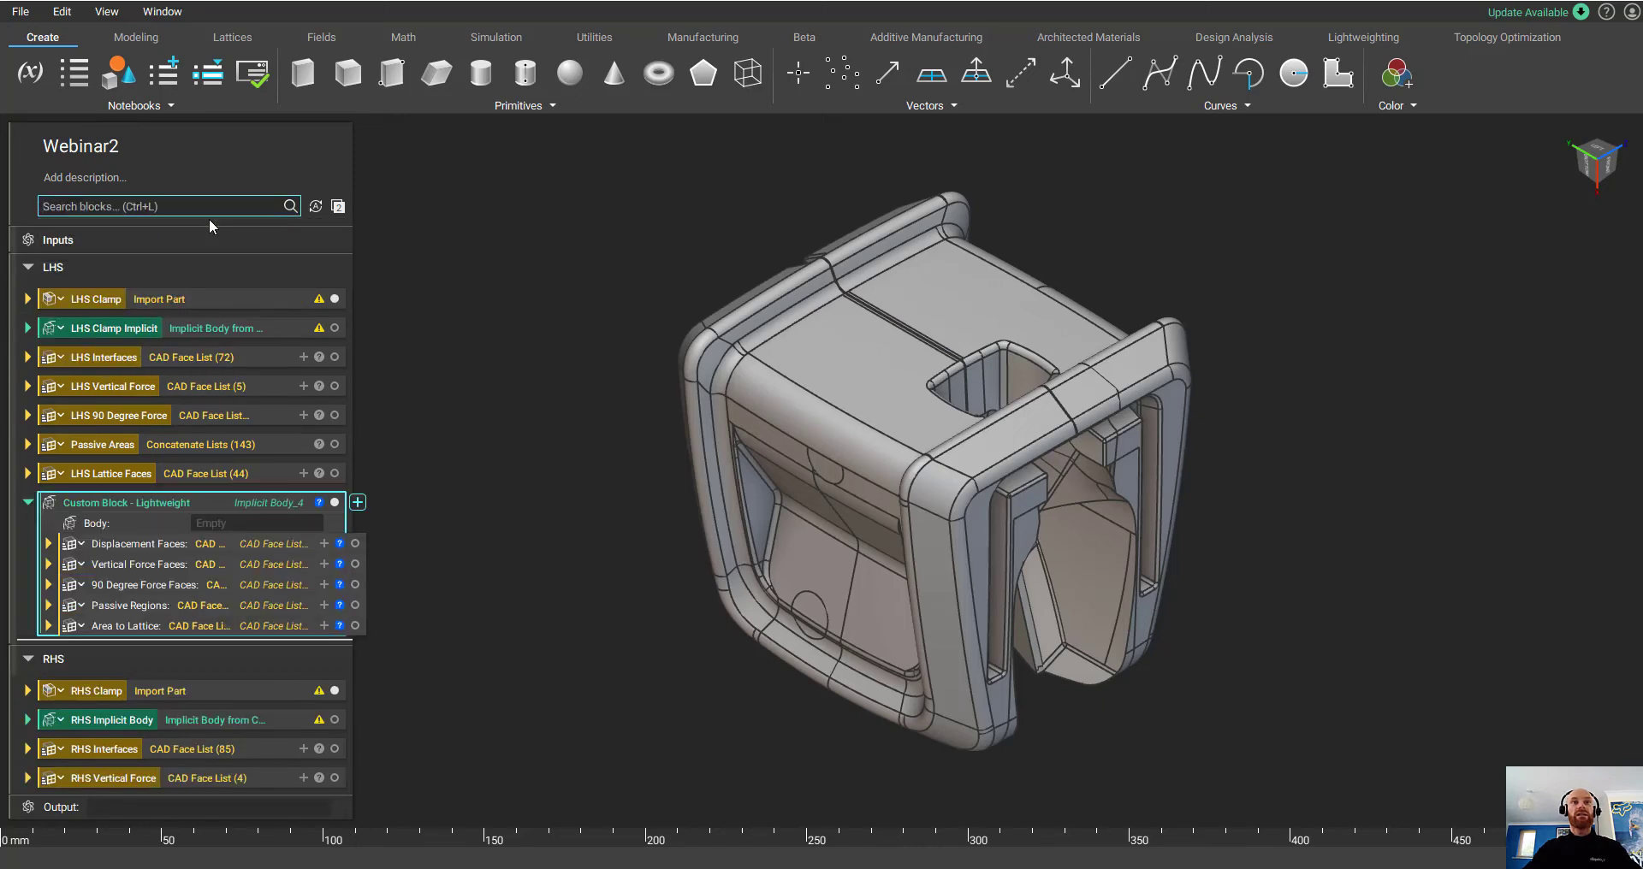
{"action": "scroll", "coordinate": [264, 502], "scroll_direction": "down", "scroll_amount": 3}
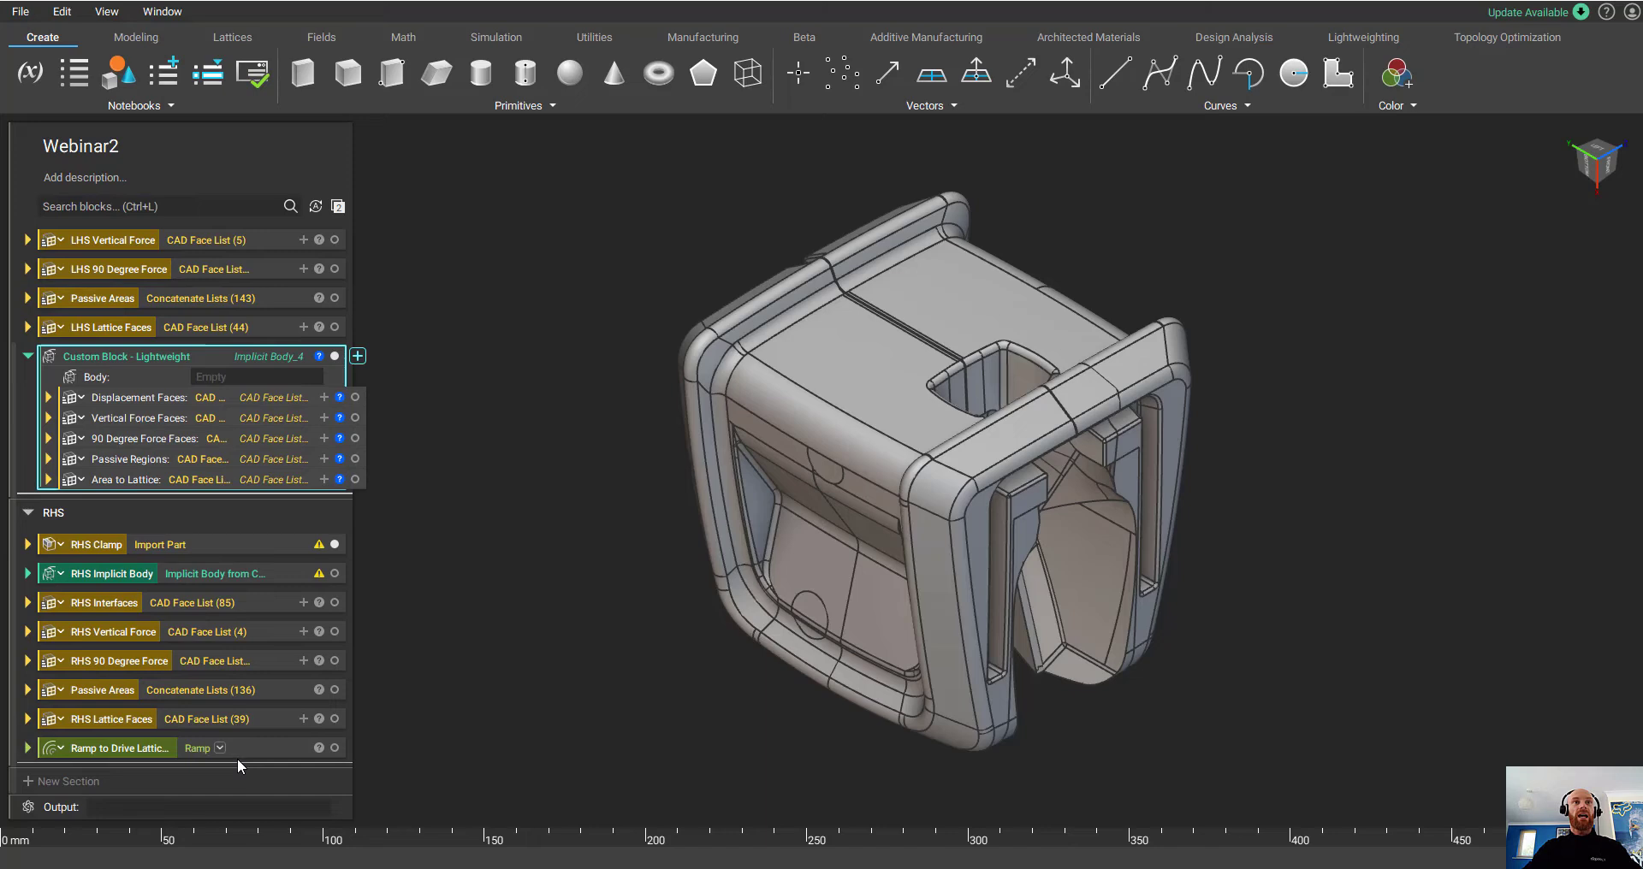
{"action": "left_click", "coordinate": [239, 761]}
{"action": "key", "text": "ctrl+v"}
{"action": "scroll", "coordinate": [235, 753], "scroll_direction": "up", "scroll_amount": 3}
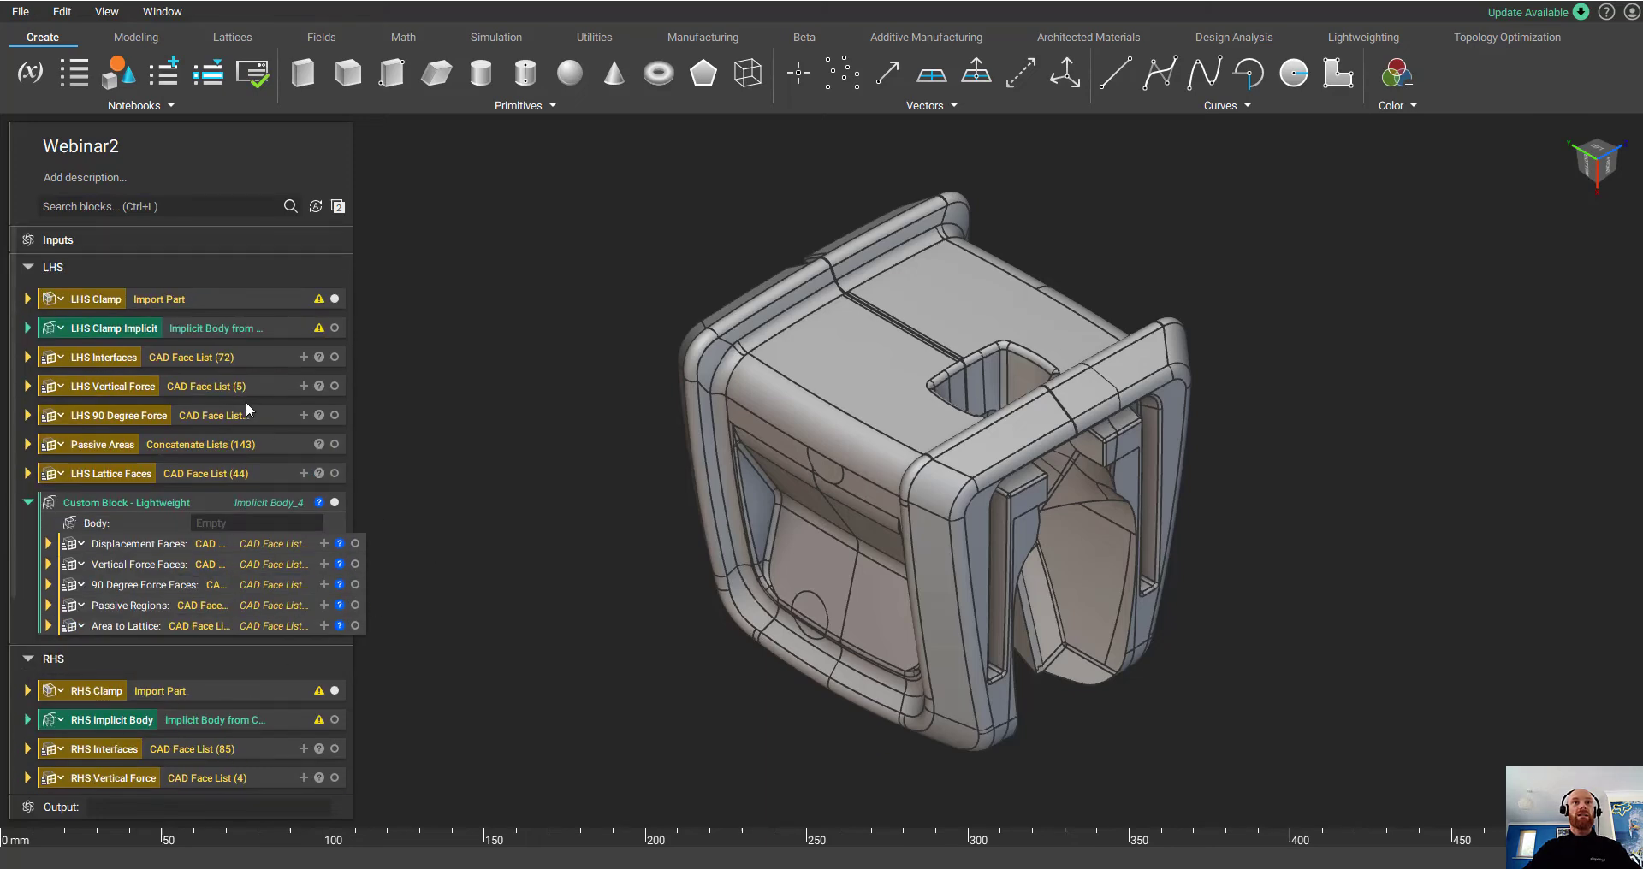
- Fill the LHS lightweight block with LHS Clamp Implicit, LHS Interfaces, LHS Vertical Force, LHS 90 Degree Force, Passive Areas and LHS Lattice Faces
{"action": "left_click_drag", "start_coordinate": [212, 326], "coordinate": [248, 519]}
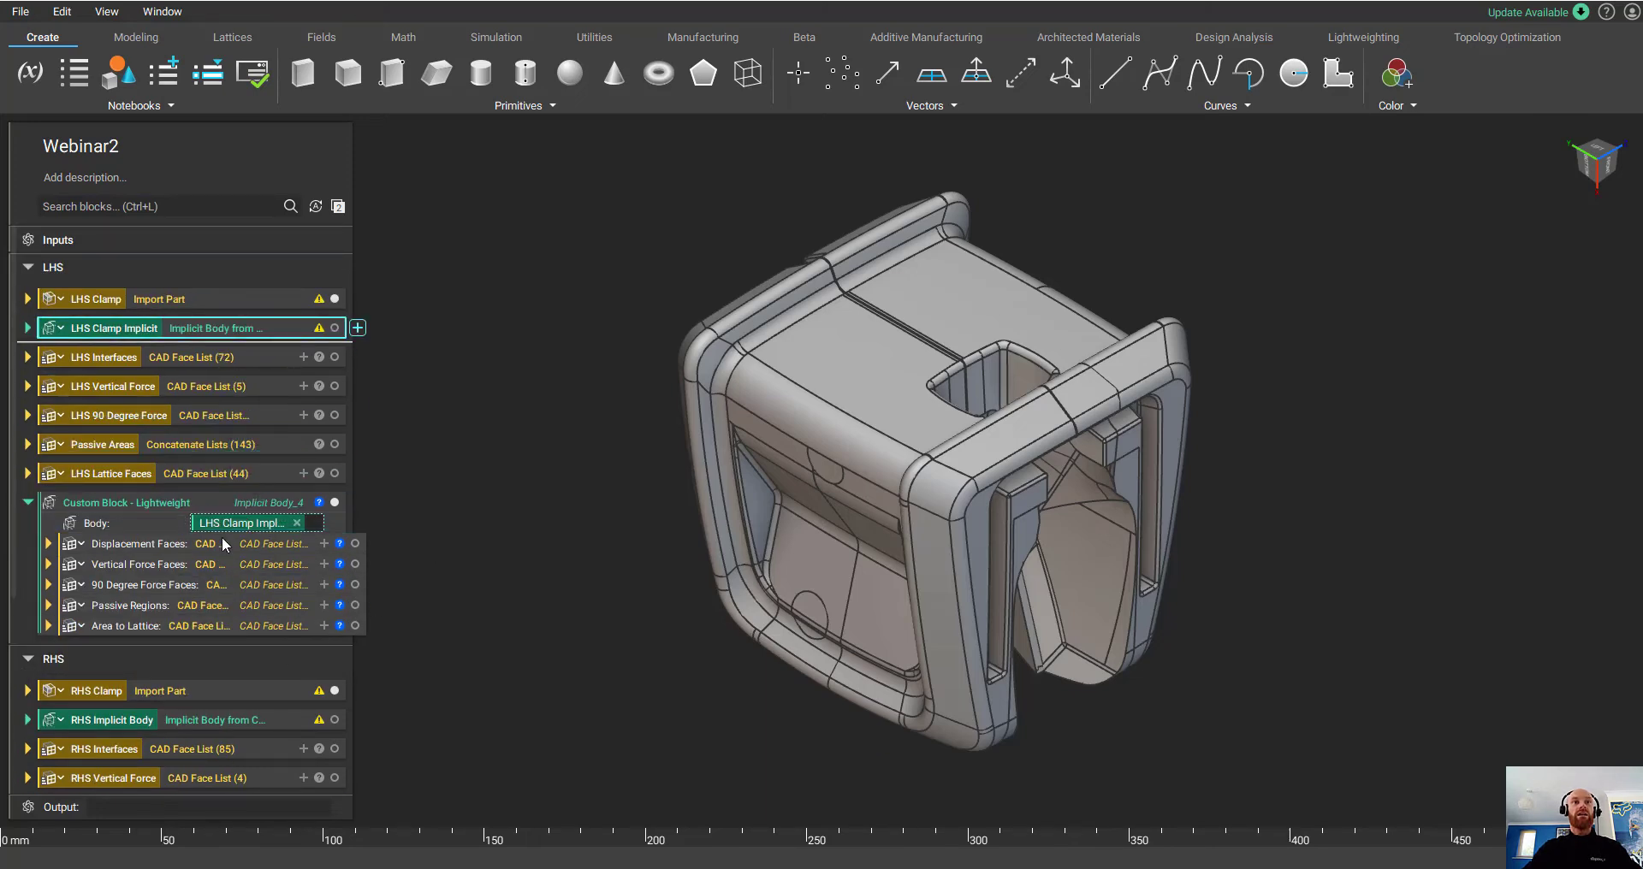
{"action": "left_click_drag", "start_coordinate": [193, 356], "coordinate": [228, 548]}
{"action": "left_click_drag", "start_coordinate": [207, 387], "coordinate": [226, 565]}
{"action": "left_click_drag", "start_coordinate": [202, 415], "coordinate": [196, 606]}
{"action": "left_click_drag", "start_coordinate": [207, 471], "coordinate": [222, 627]}
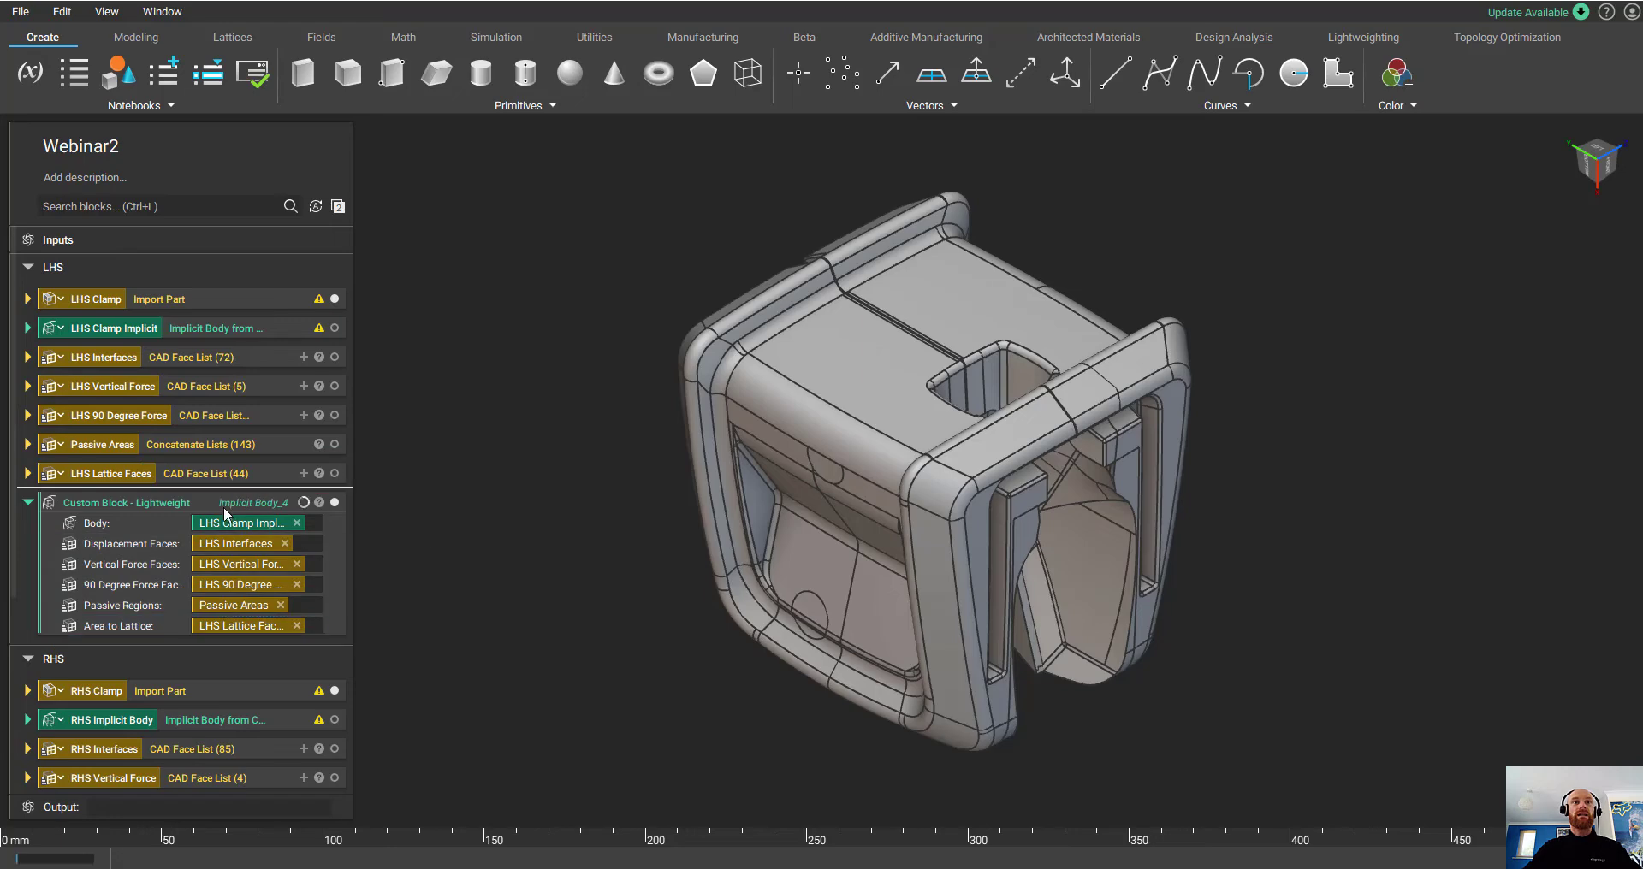
- Fill the RHS lightweight block with RHS Implicit Body, RHS Interfaces, RHS Vertical Force, RHS 90 Degree Force, Passive Areas and RHS Lattice Faces
{"action": "scroll", "coordinate": [224, 506], "scroll_direction": "down", "scroll_amount": 4}
{"action": "left_click_drag", "start_coordinate": [221, 423], "coordinate": [225, 645]}
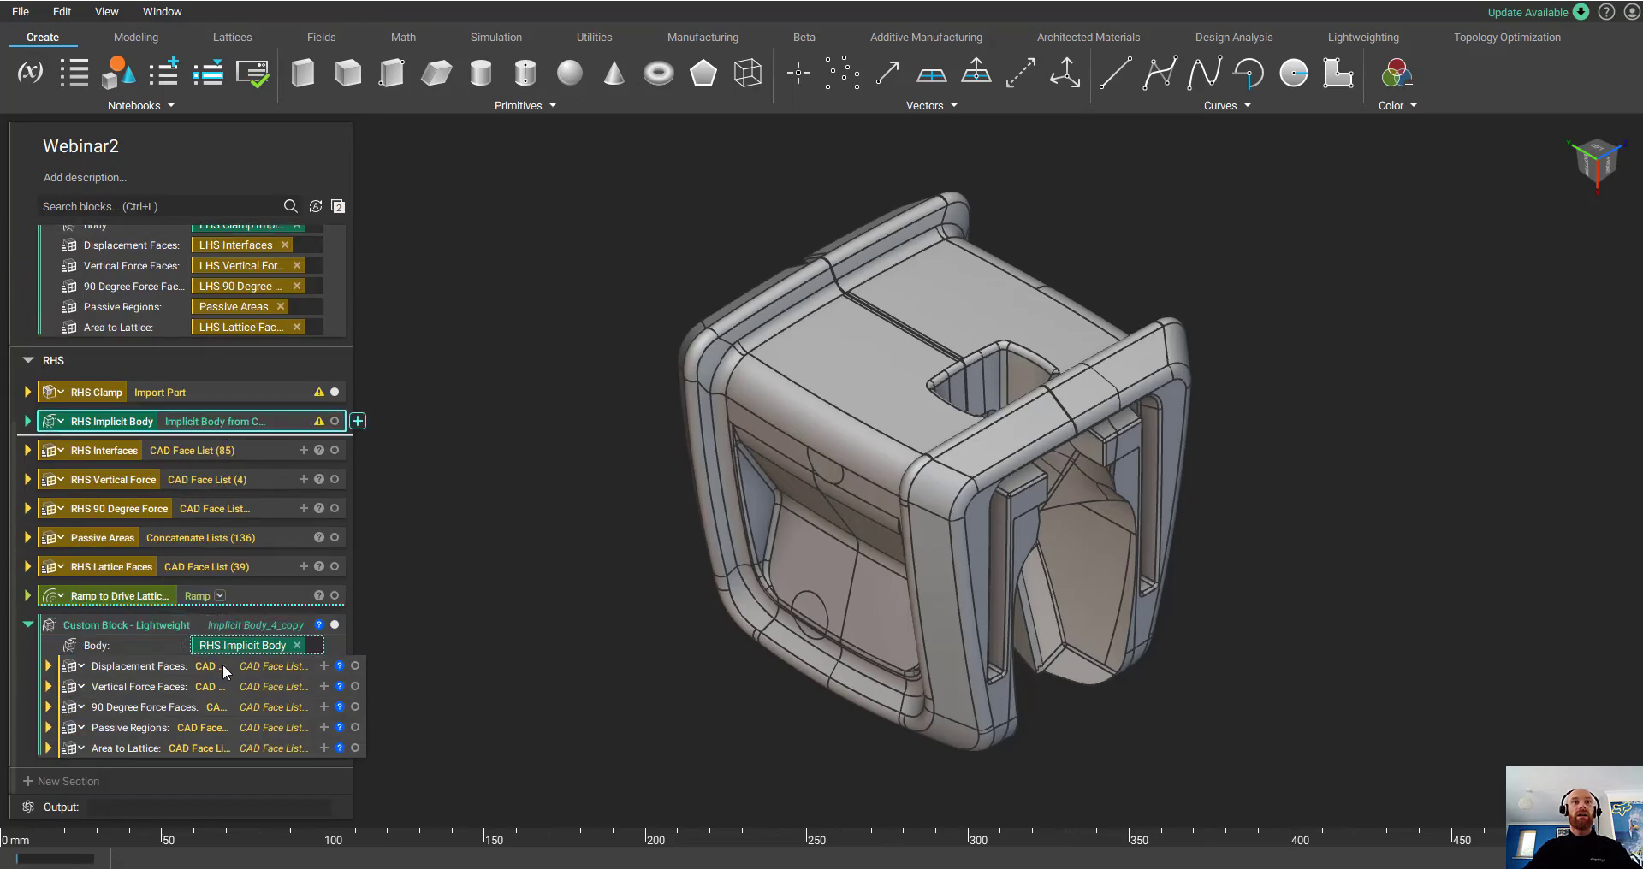
{"action": "left_click_drag", "start_coordinate": [190, 453], "coordinate": [203, 666]}
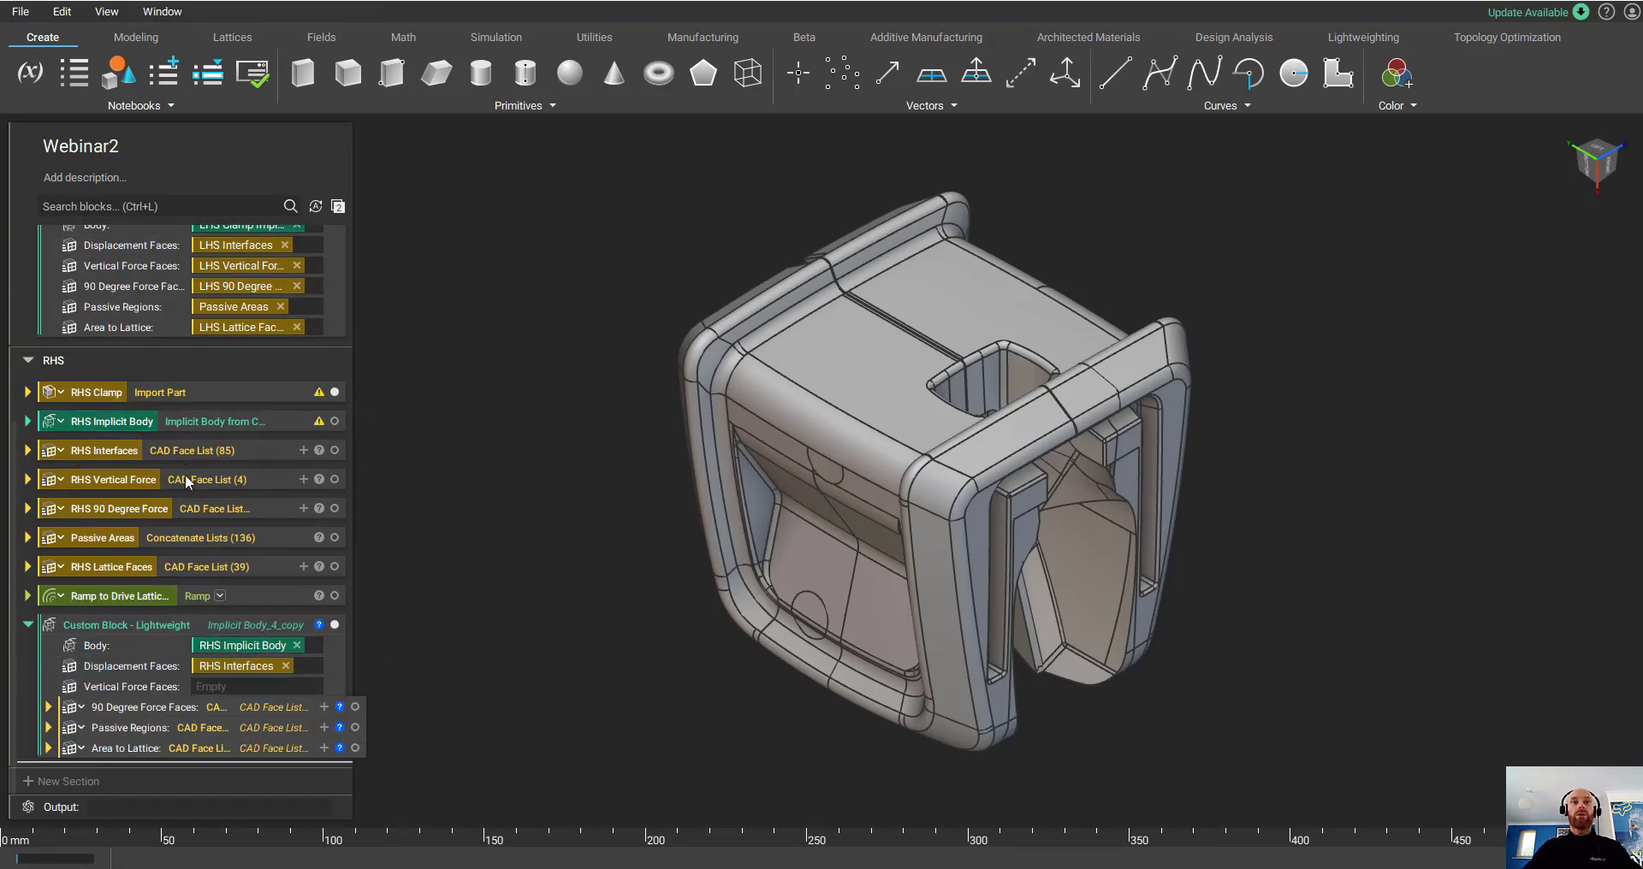
{"action": "left_click_drag", "start_coordinate": [185, 474], "coordinate": [239, 683]}
{"action": "left_click_drag", "start_coordinate": [204, 509], "coordinate": [226, 707]}
{"action": "left_click_drag", "start_coordinate": [193, 538], "coordinate": [218, 734]}
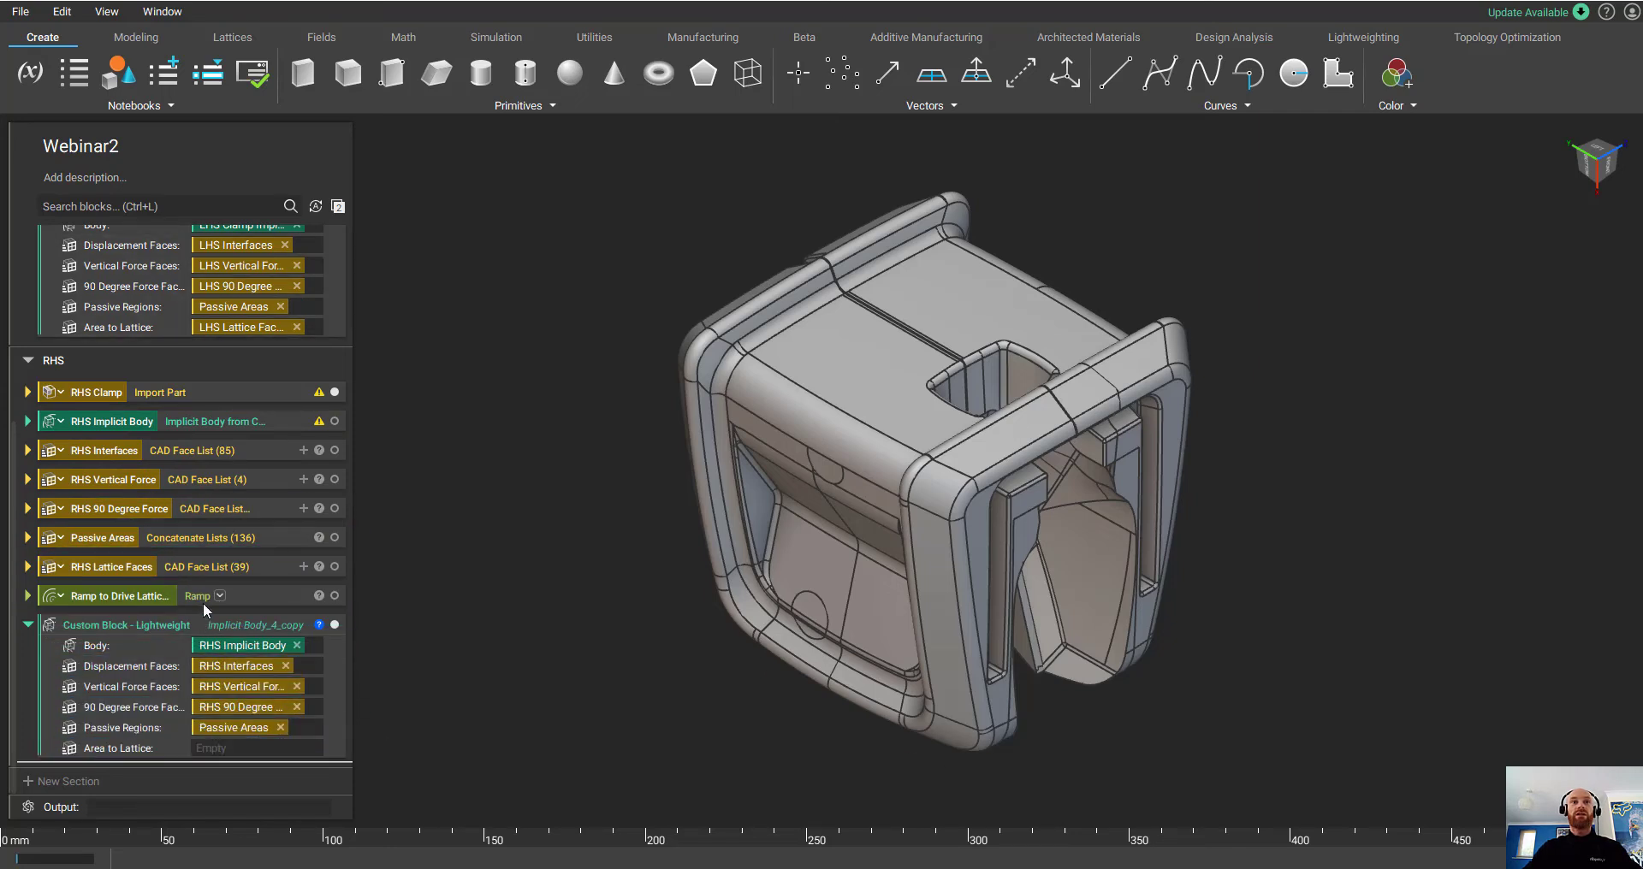
{"action": "left_click_drag", "start_coordinate": [197, 567], "coordinate": [224, 747]}
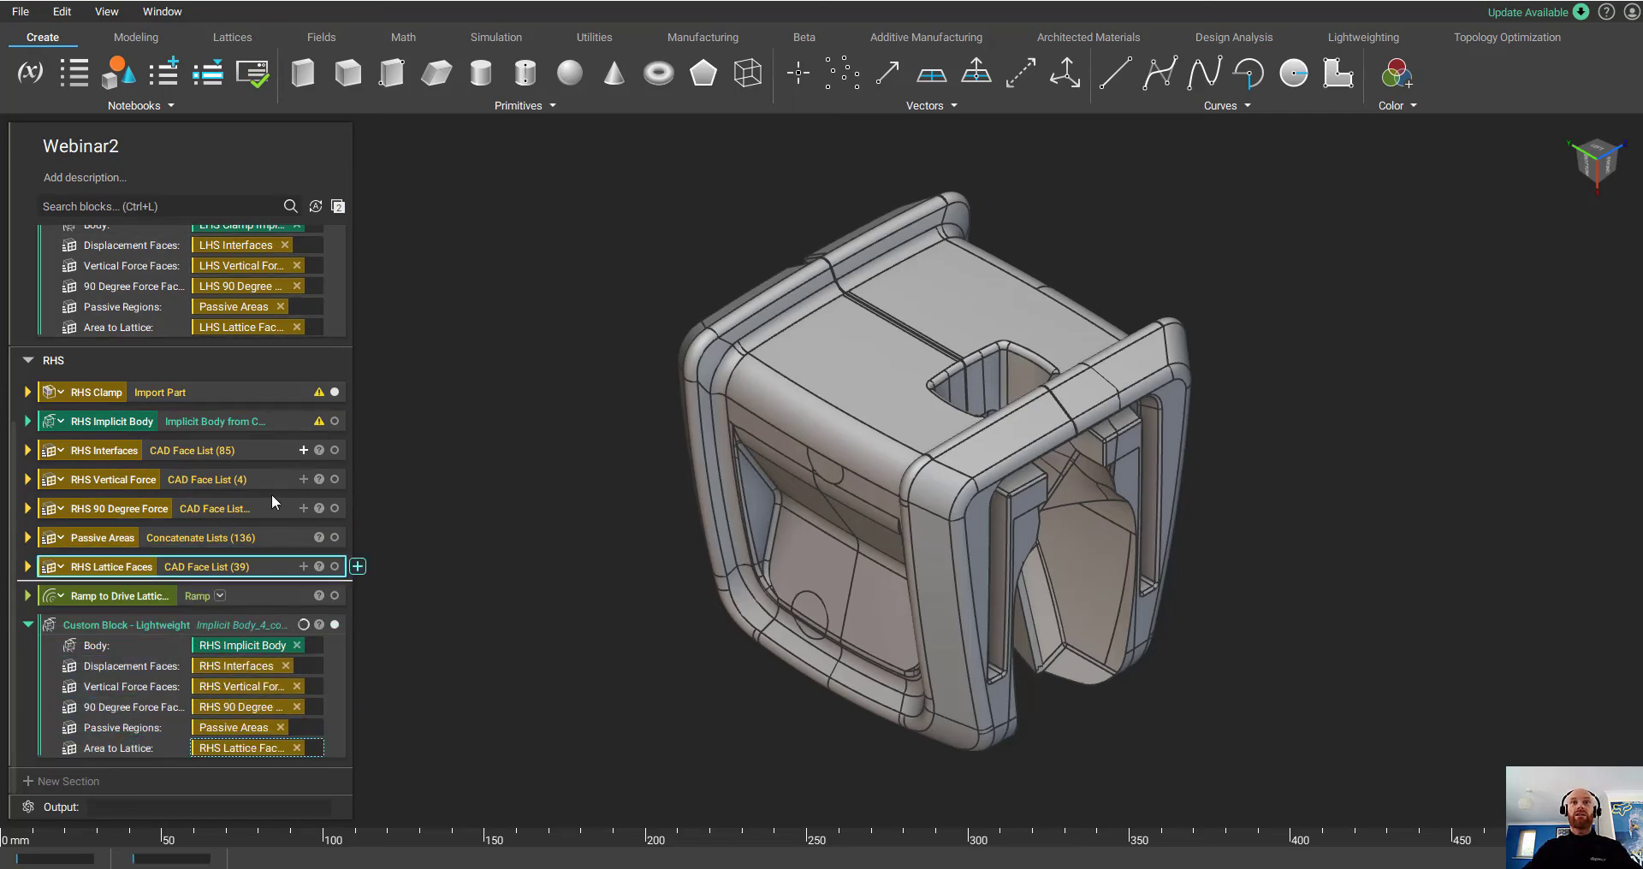
- Collapse the LHS lightweight block and hide the imported RHS and LHS clamps
{"action": "scroll", "coordinate": [245, 627], "scroll_direction": "up", "scroll_amount": 3}
{"action": "left_click", "coordinate": [334, 671]}
{"action": "double_click", "coordinate": [259, 486]}
{"action": "scroll", "coordinate": [278, 411], "scroll_direction": "up", "scroll_amount": 1}
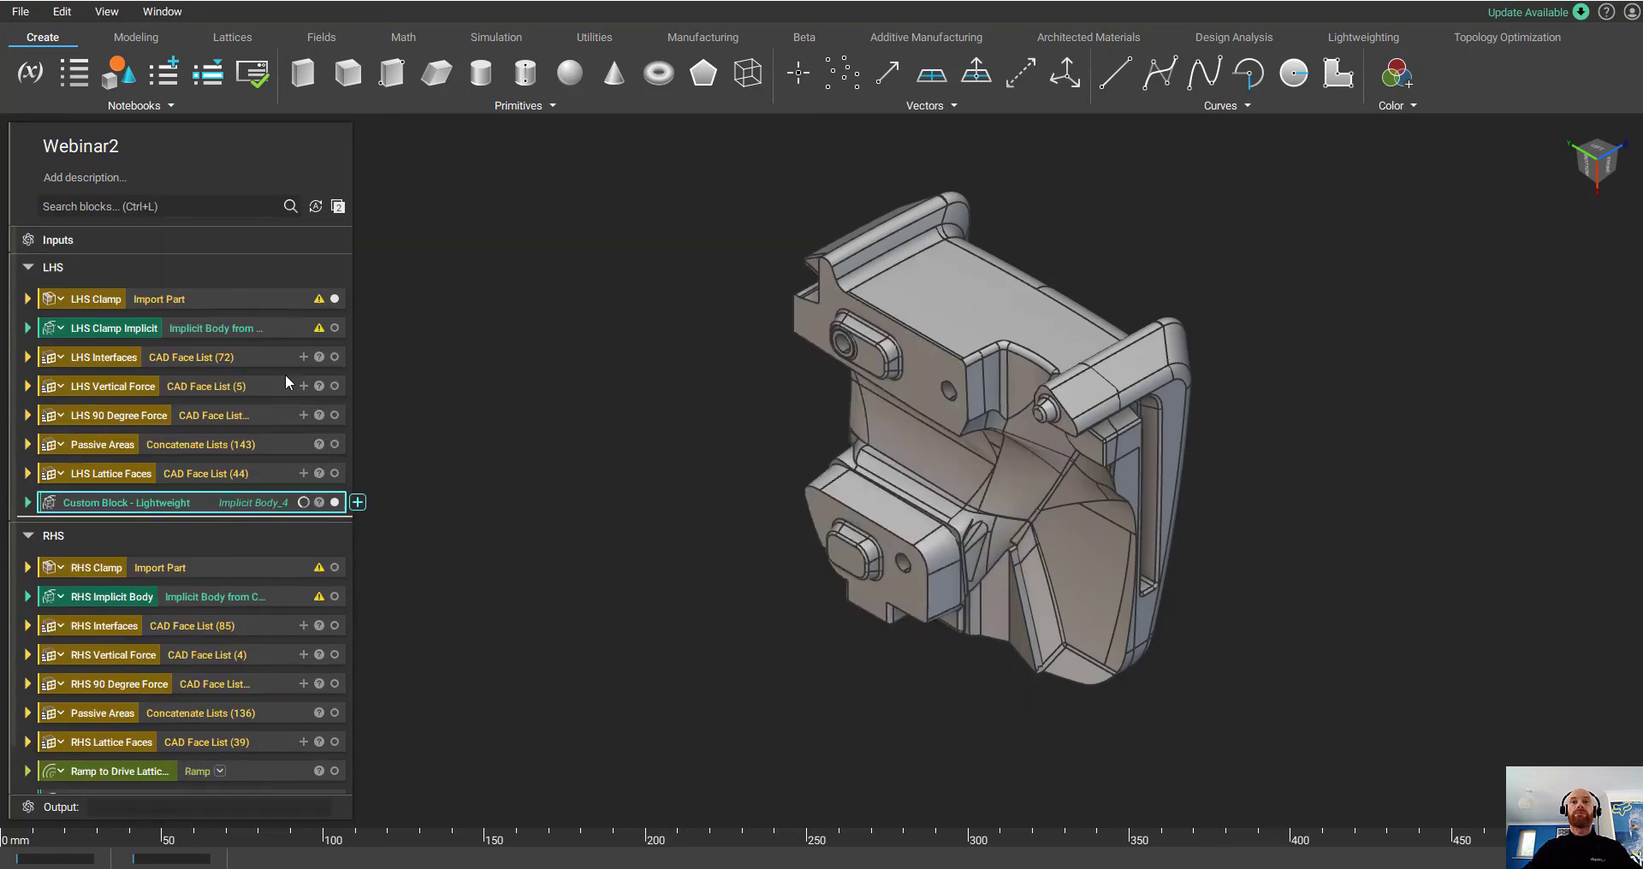
{"action": "left_click", "coordinate": [335, 299]}
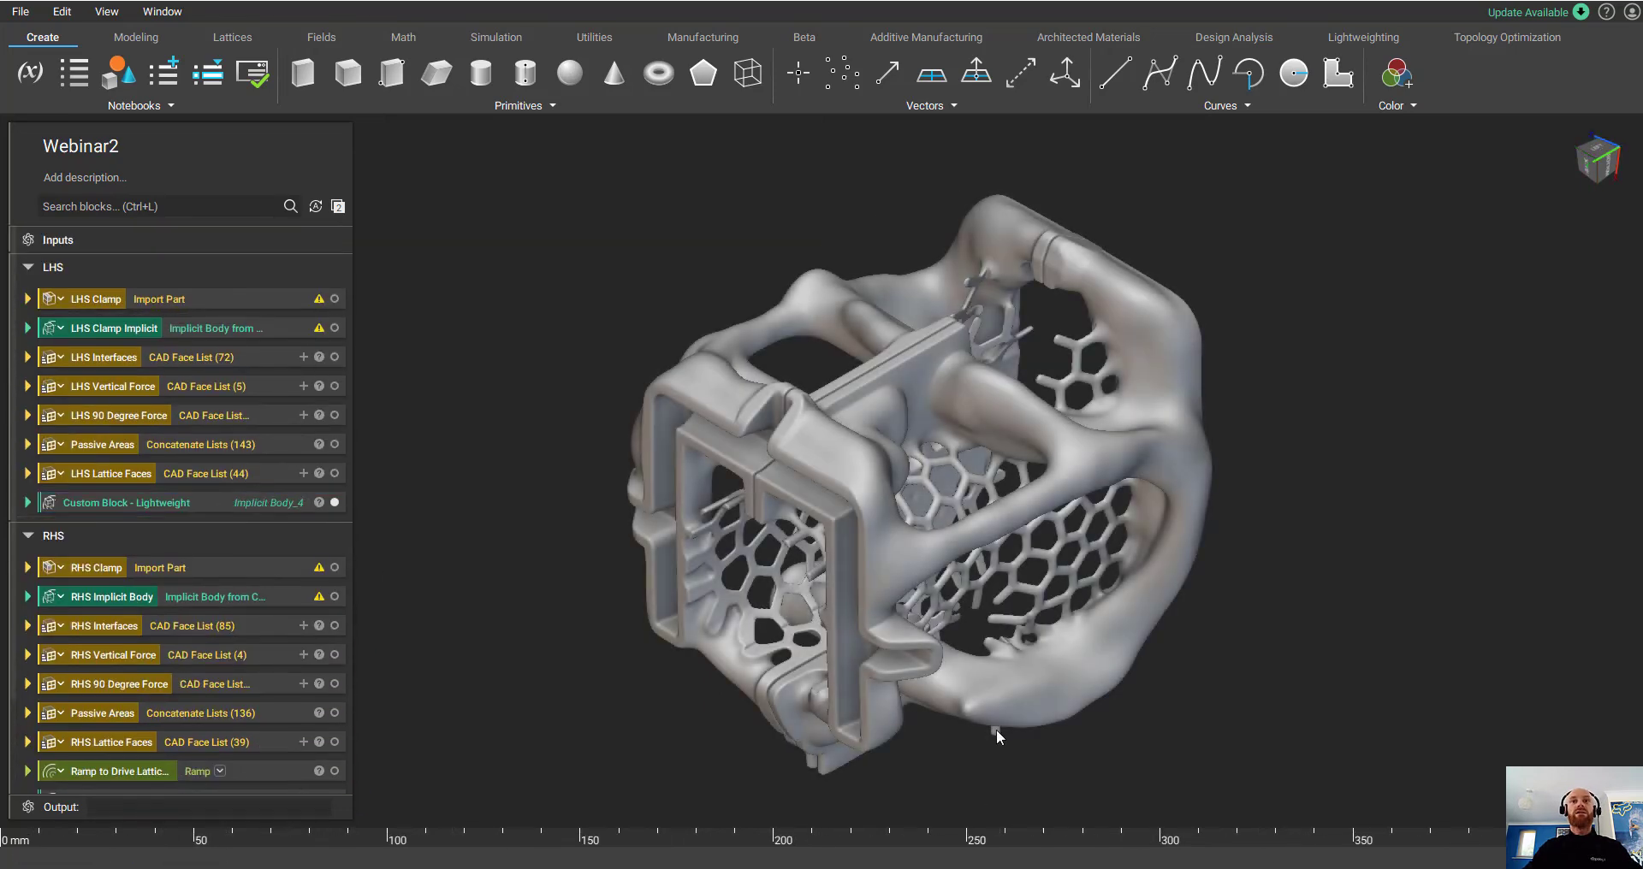
- Examine the lightweighted clamp halves from several angles and compare them with the original clamp
{"action": "right_click_drag", "start_coordinate": [981, 621], "coordinate": [963, 698]}
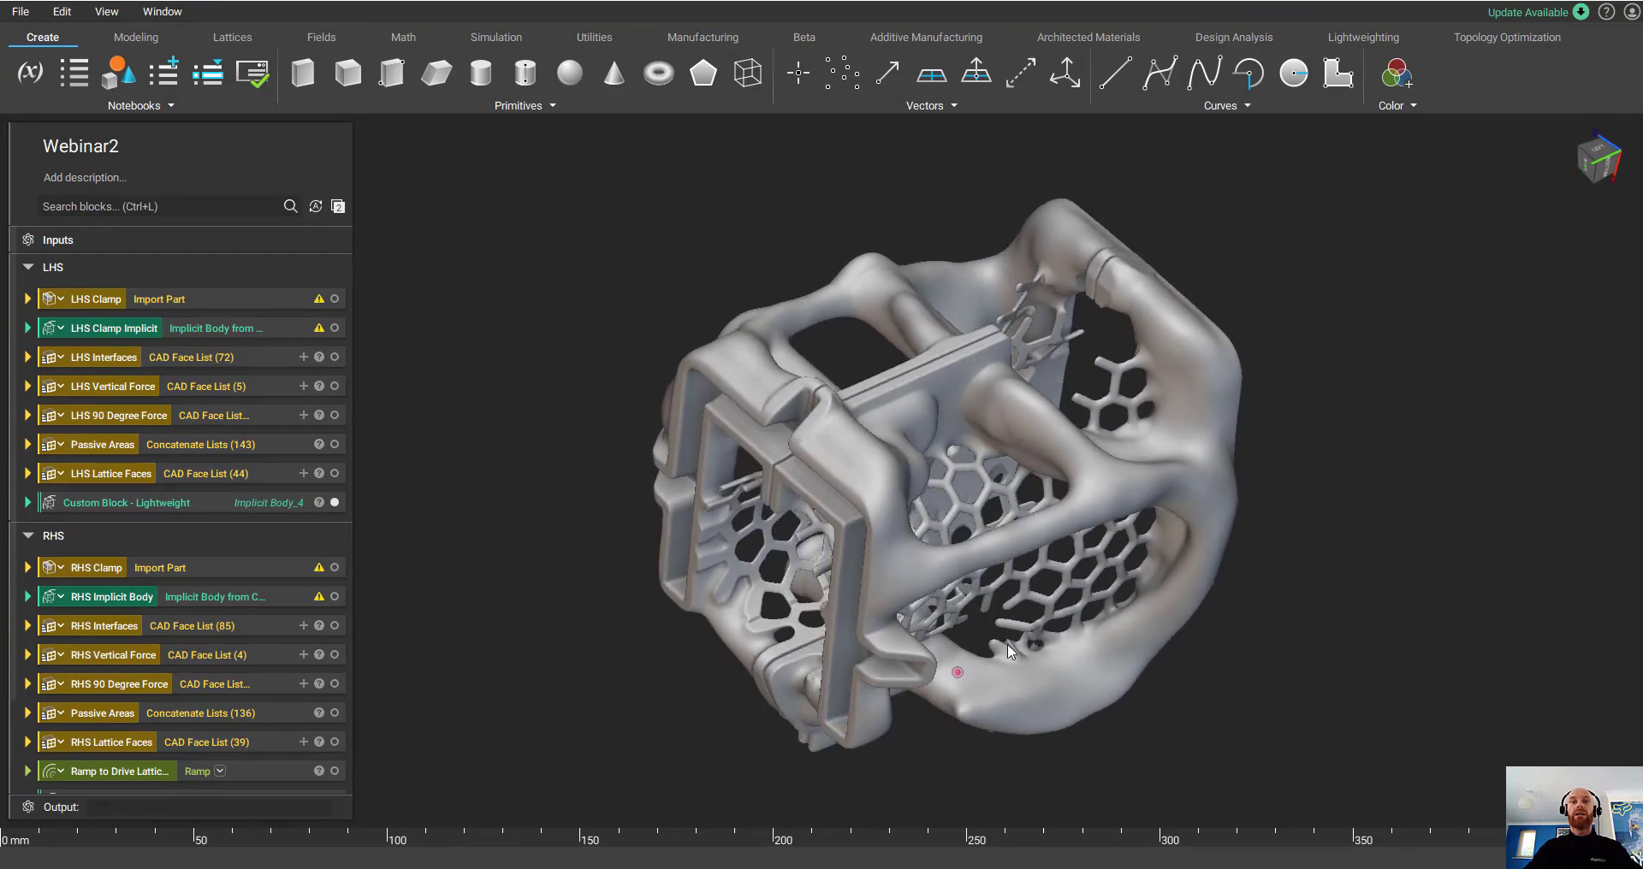
{"action": "left_click", "coordinate": [1592, 159]}
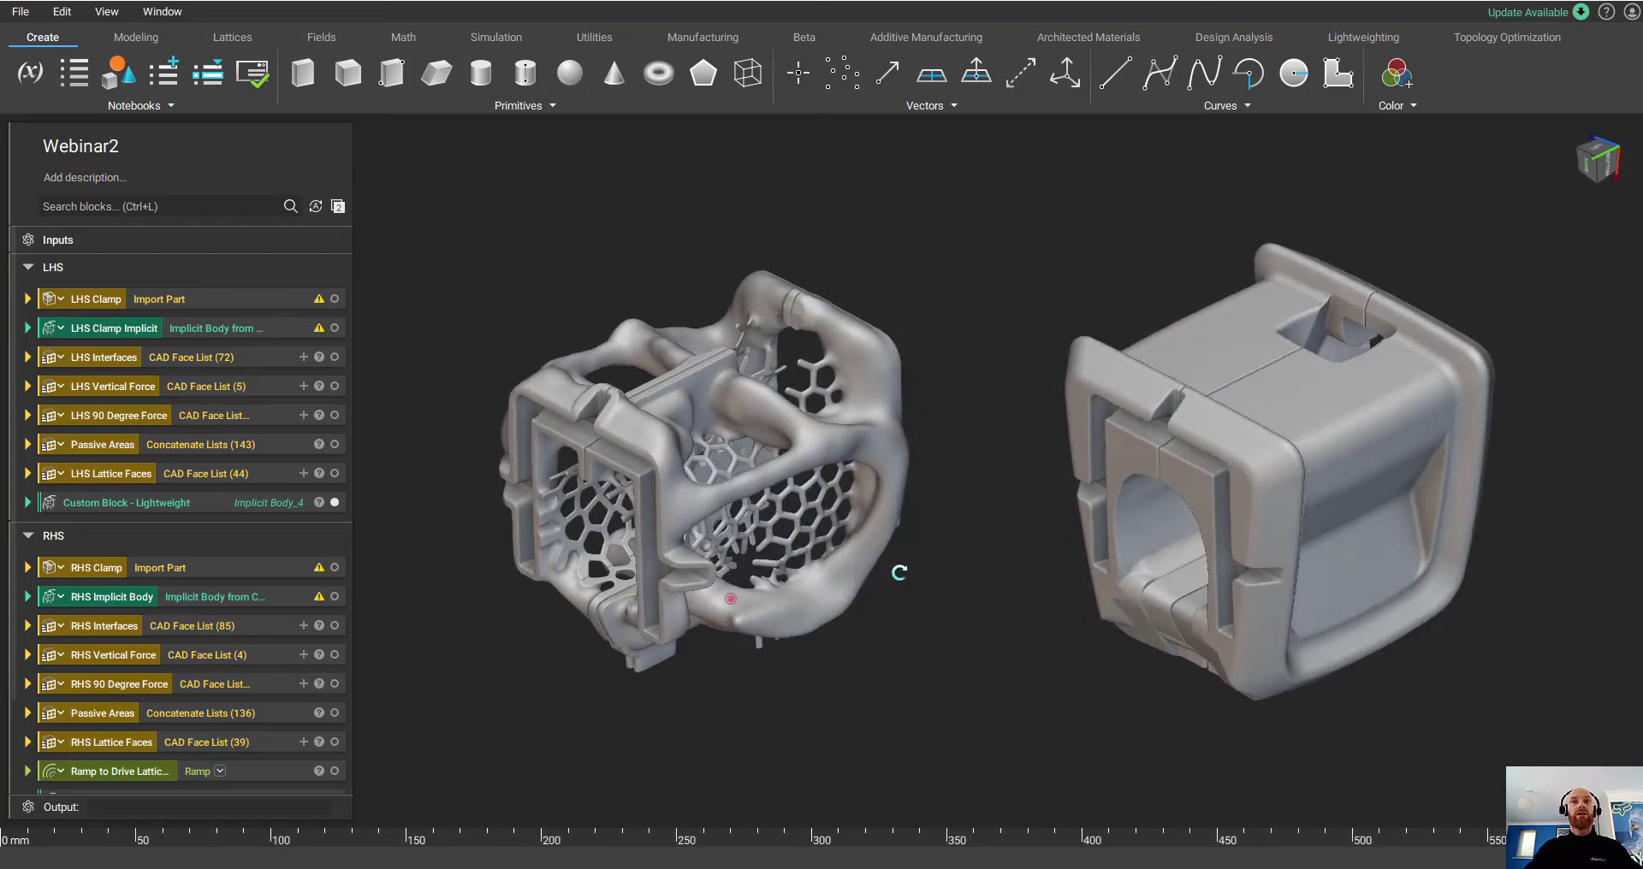
{"action": "right_click_drag", "start_coordinate": [912, 475], "coordinate": [963, 581]}
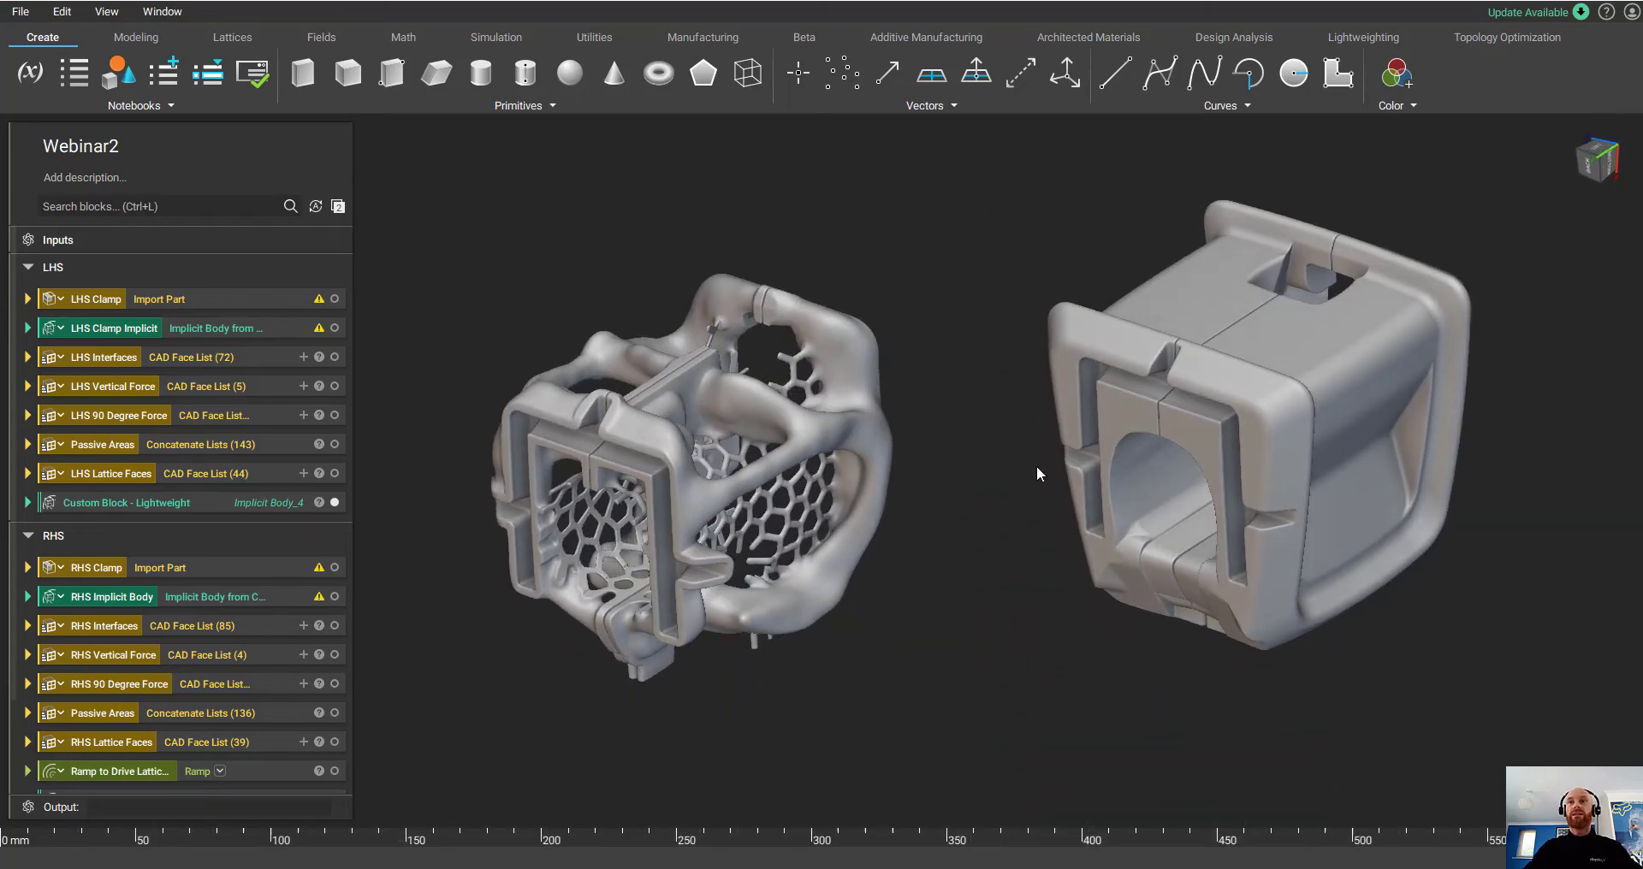
{"action": "left_click", "coordinate": [1597, 159]}
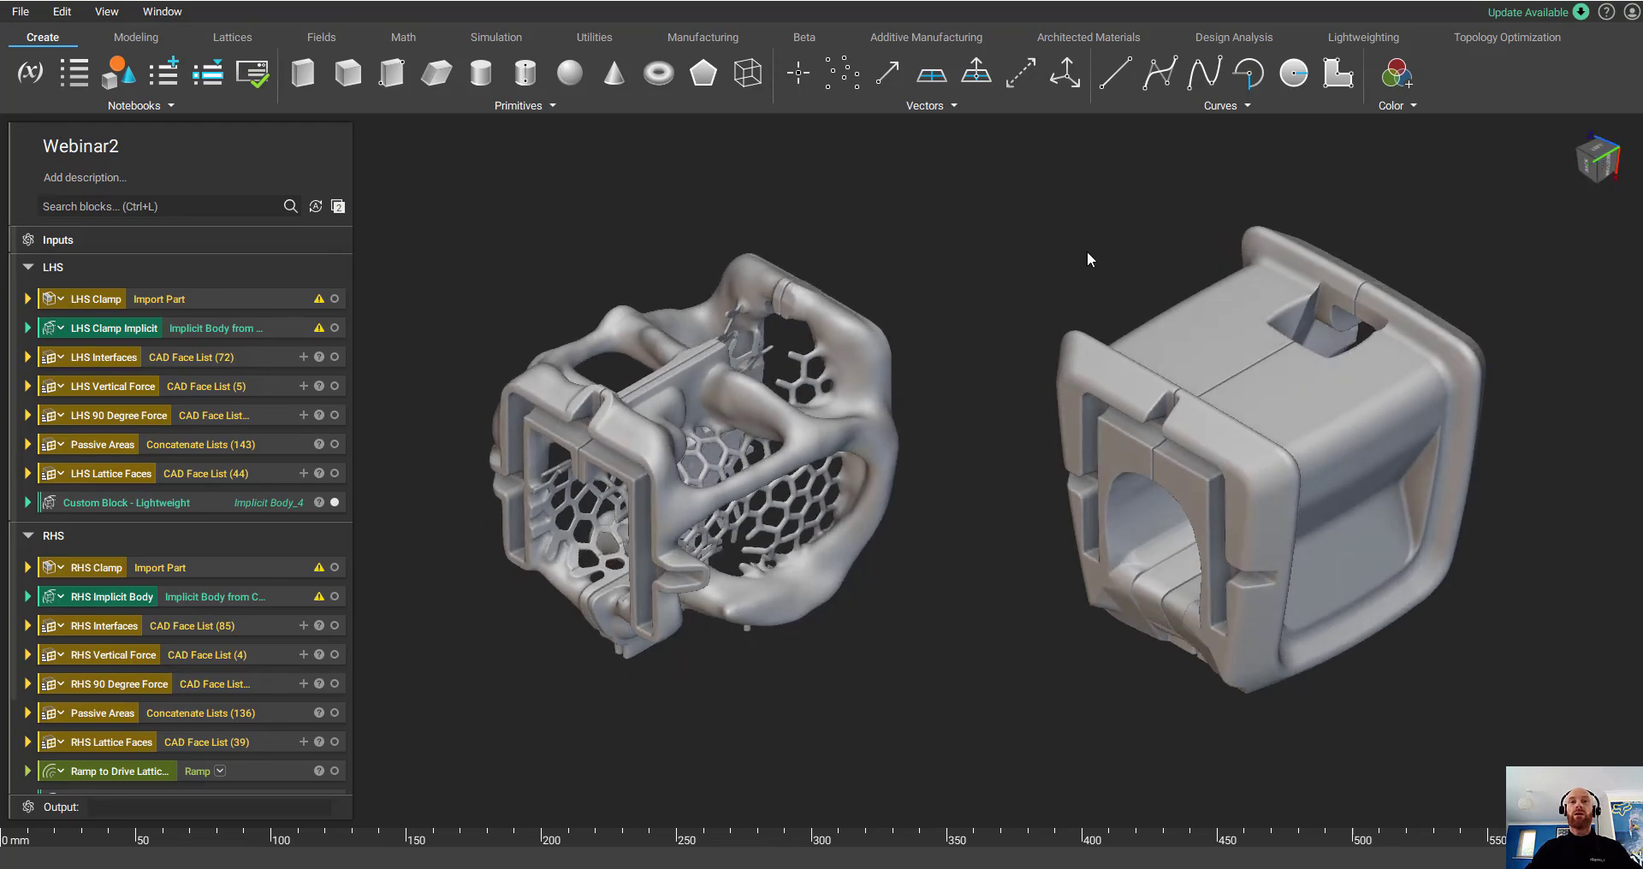